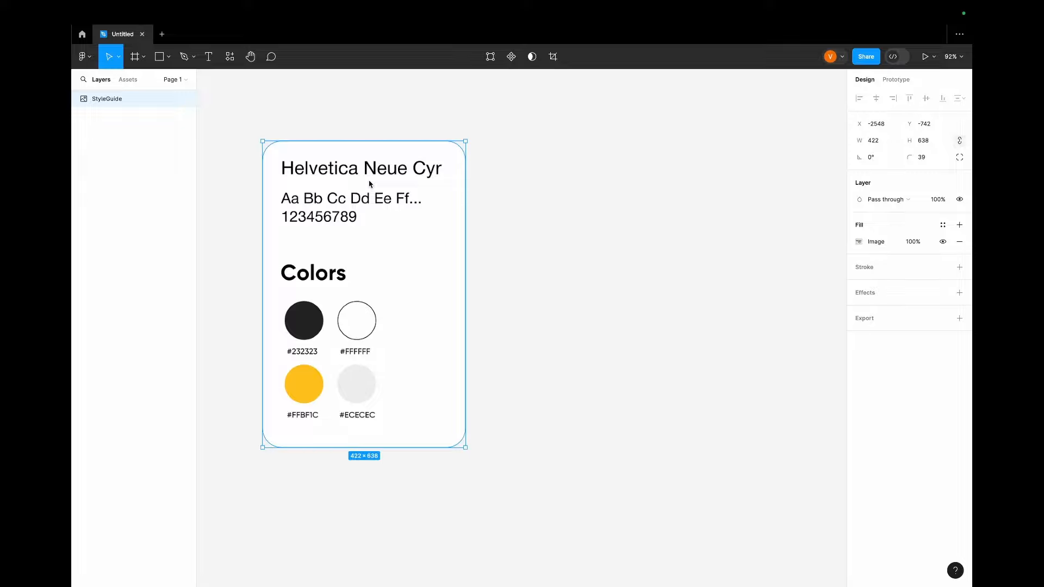
Create a MacBook Pro 16" desktop frame and set its corner radius to 15
left_click(138, 63)
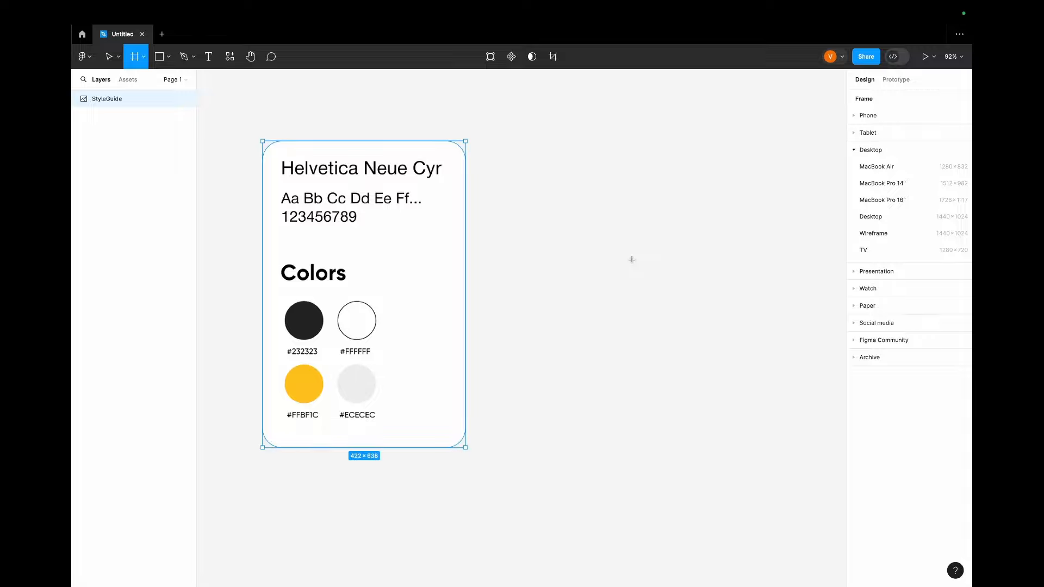
left_click(882, 200)
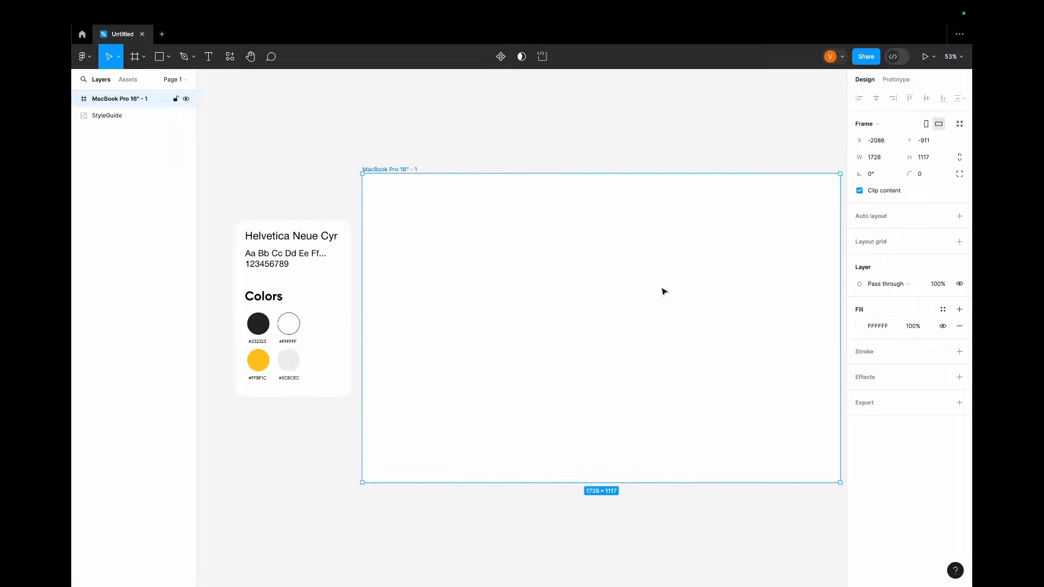
left_click(921, 172)
type("15")
key("Return")
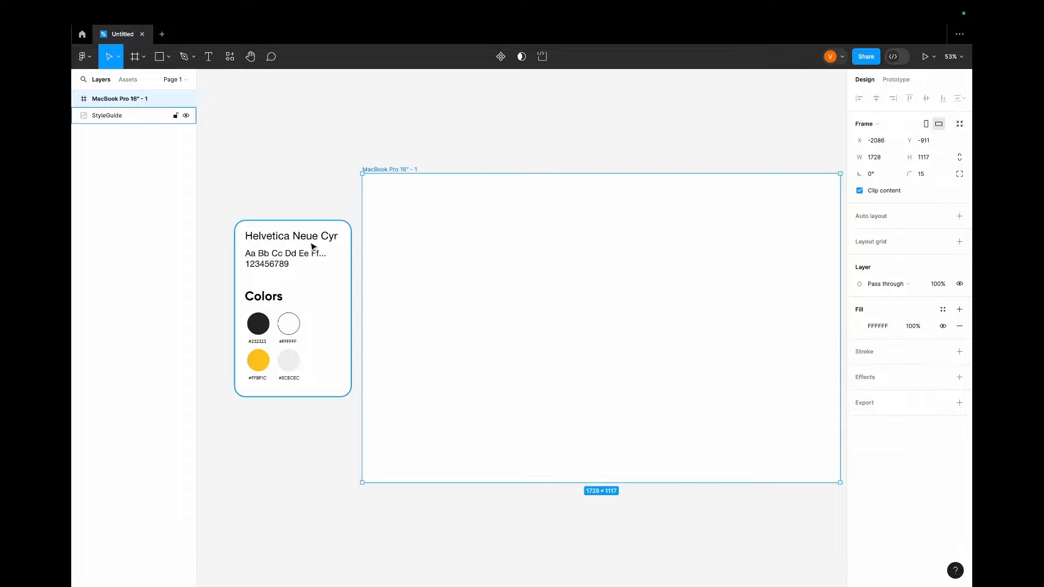
Add a layout grid of 5 stretched columns with a margin of 45 to the frame
left_click(960, 243)
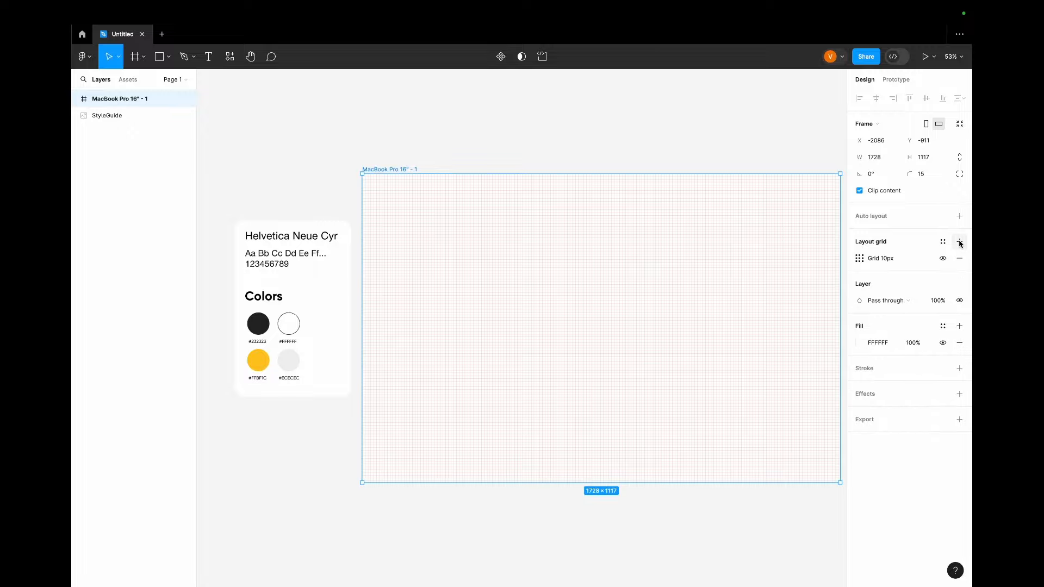
left_click(859, 259)
left_click(748, 258)
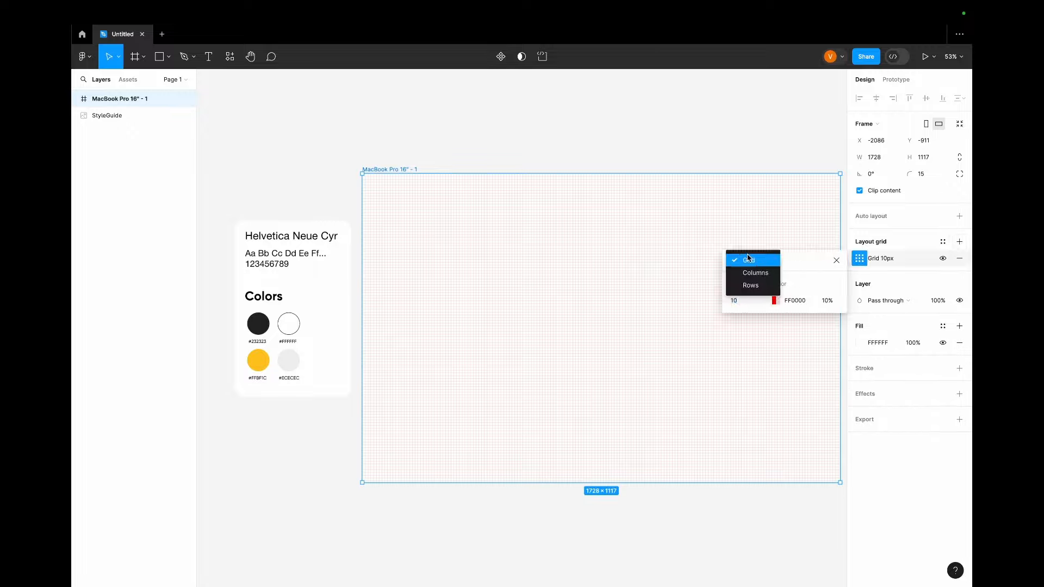
left_click(750, 271)
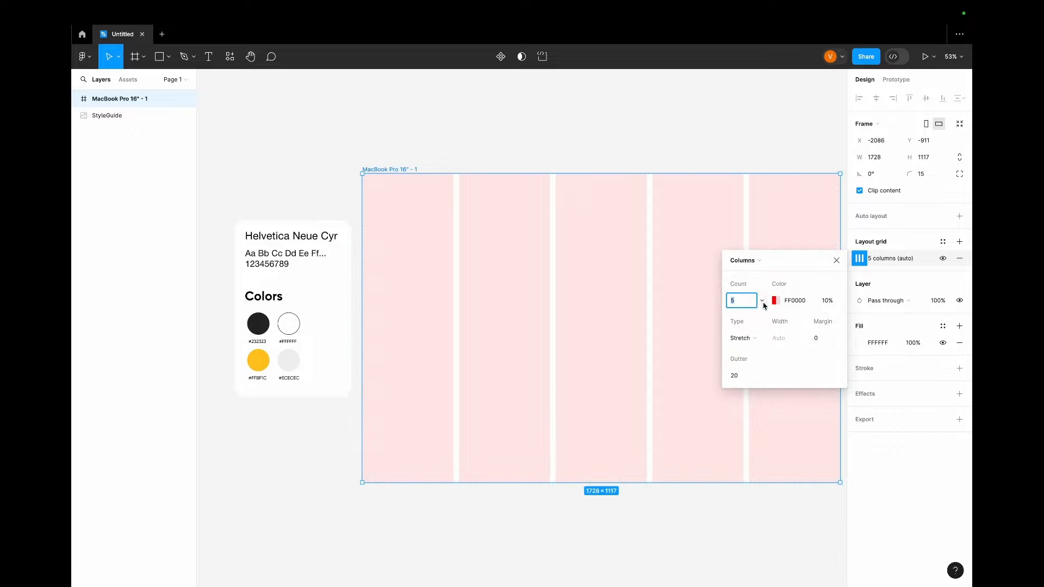
left_click(819, 339)
type("45")
key("Return")
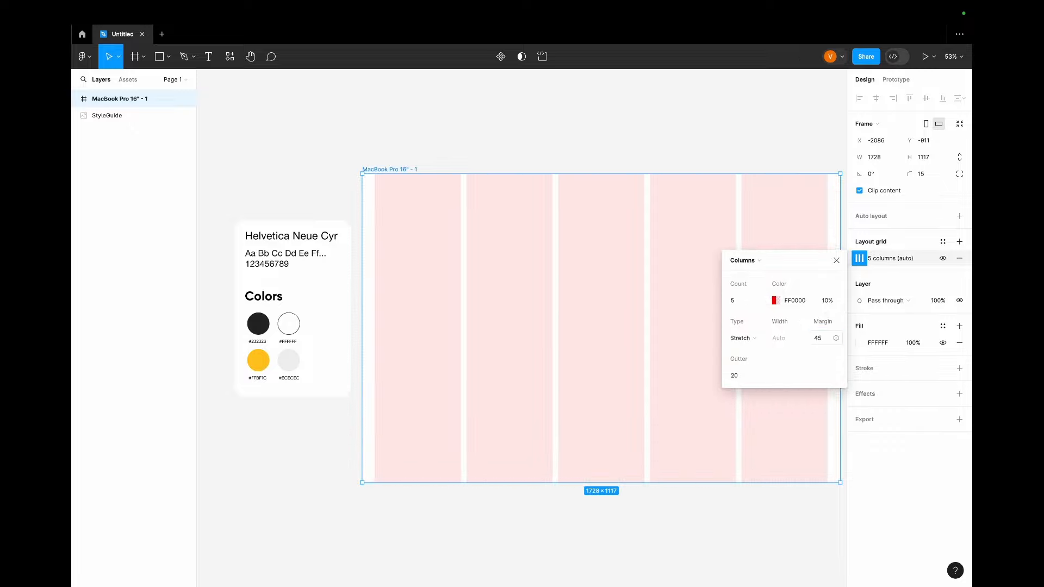
left_click(836, 260)
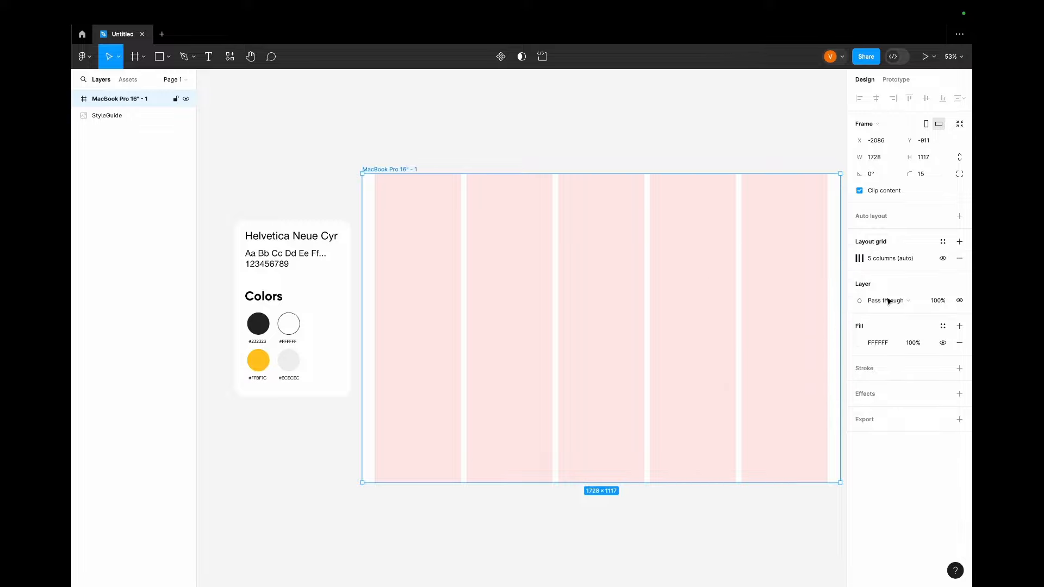
Add a second layout grid of 10 rows to the frame
left_click(960, 242)
left_click(860, 259)
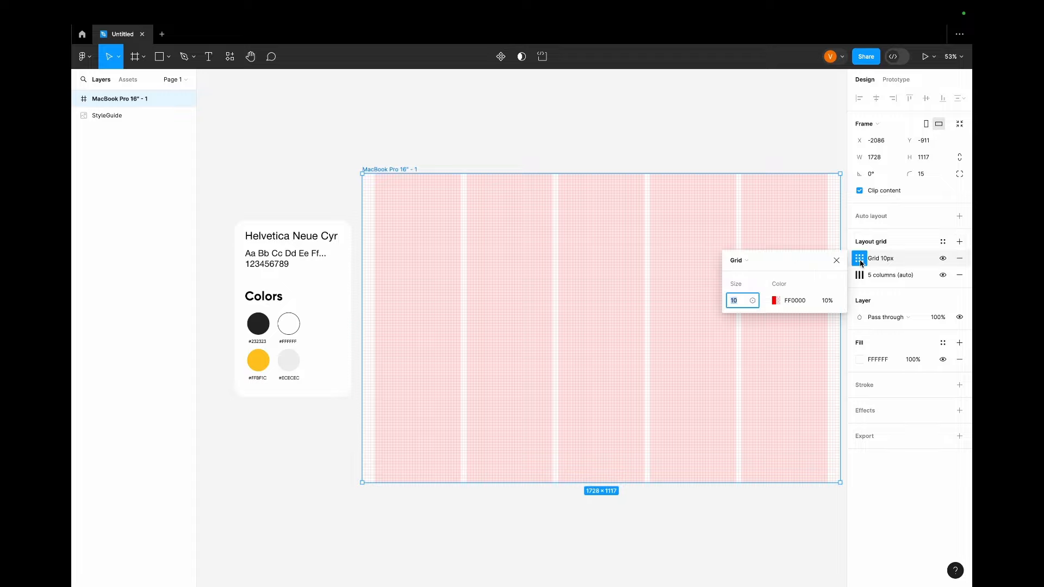
left_click(766, 262)
left_click(760, 284)
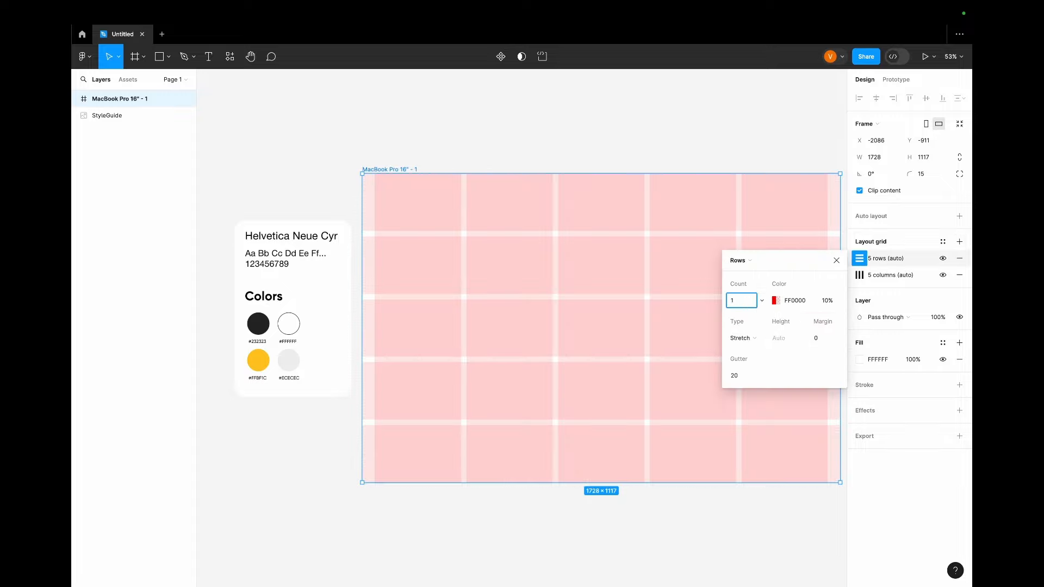
type("10")
key("Return")
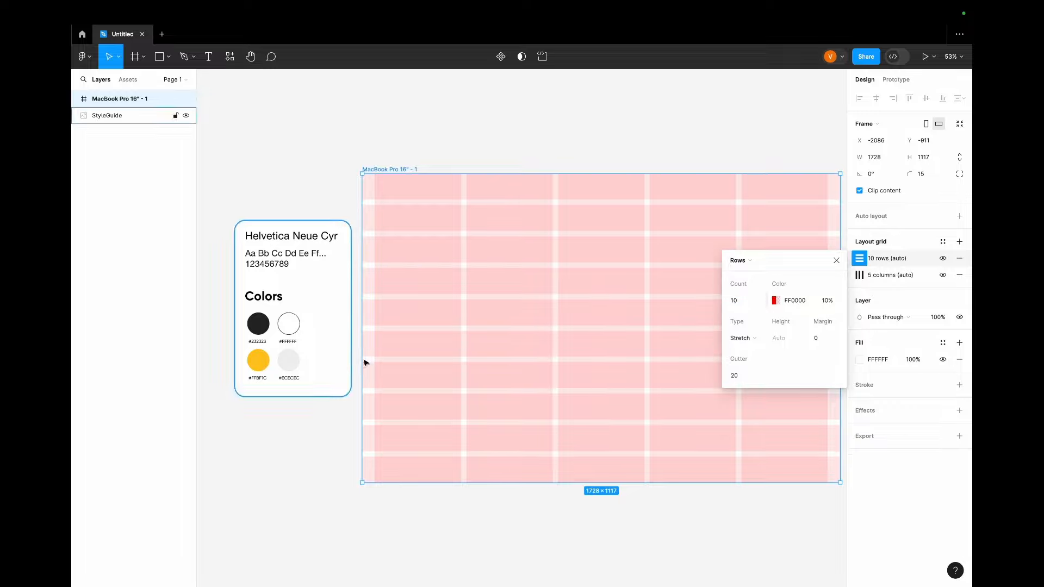
left_click(837, 261)
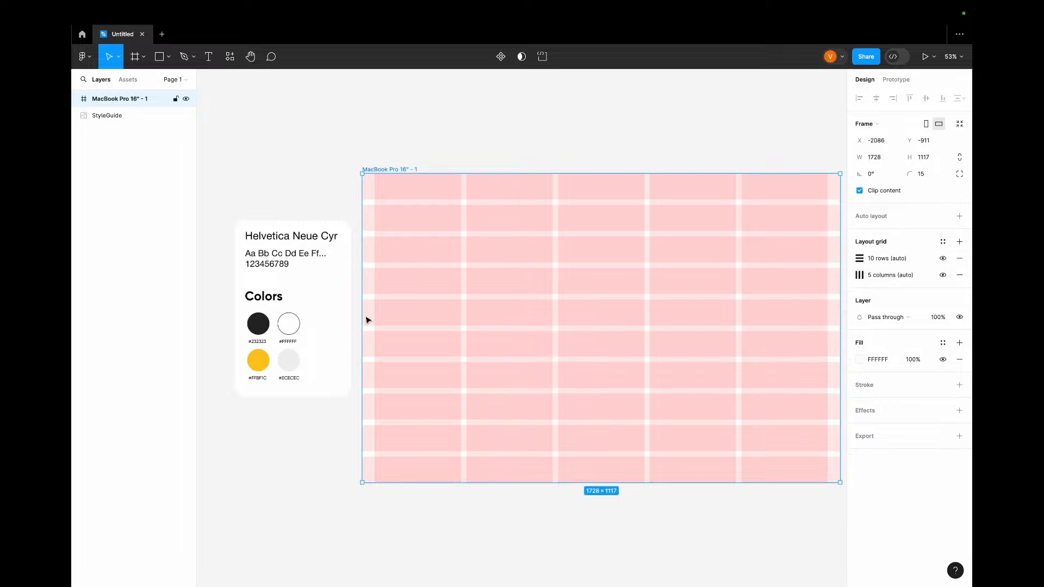
Draw a 1638 × 87 rectangle across the frame's upper grid area and round its corners to 77
left_click(159, 56)
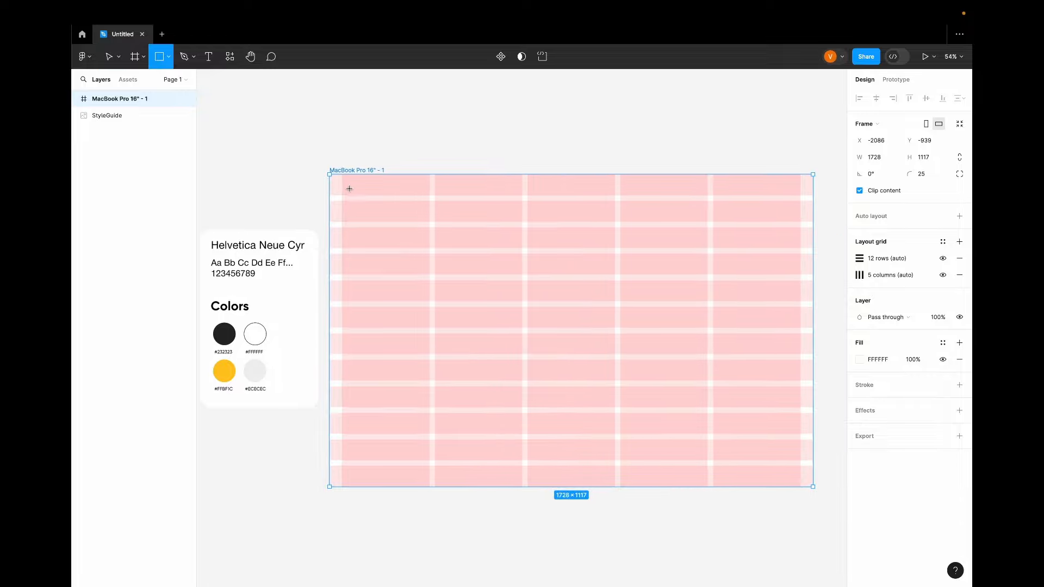
left_click_drag(343, 187, 800, 212)
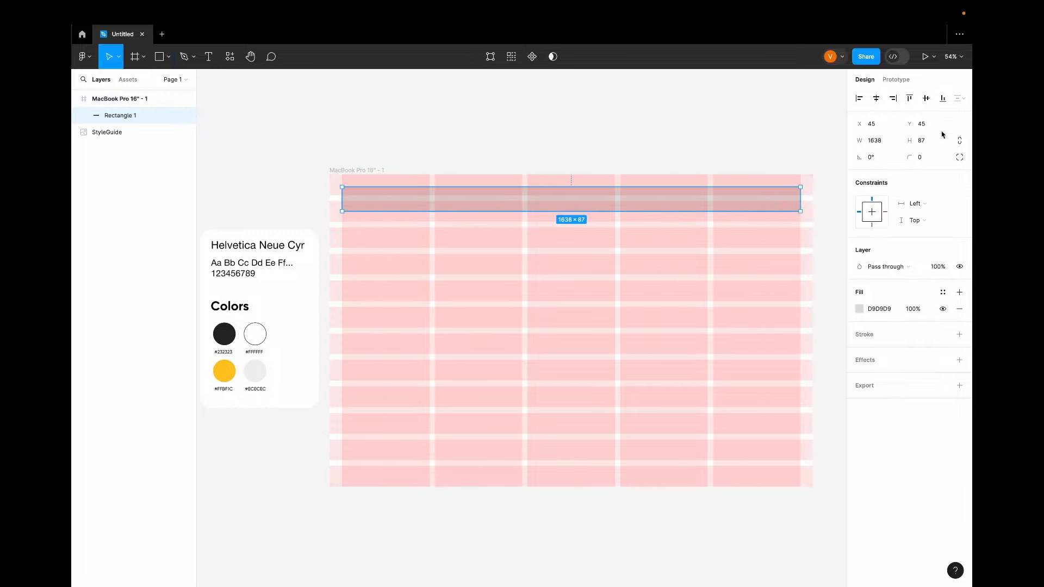
mouse_move(918, 158)
left_mouse_down()
mouse_move(77, 158)
mouse_move(708, 142)
mouse_move(914, 158)
left_mouse_up()
Fill the navigation bar rectangle with the light grey ECECEC sampled from the style guide
left_click(860, 309)
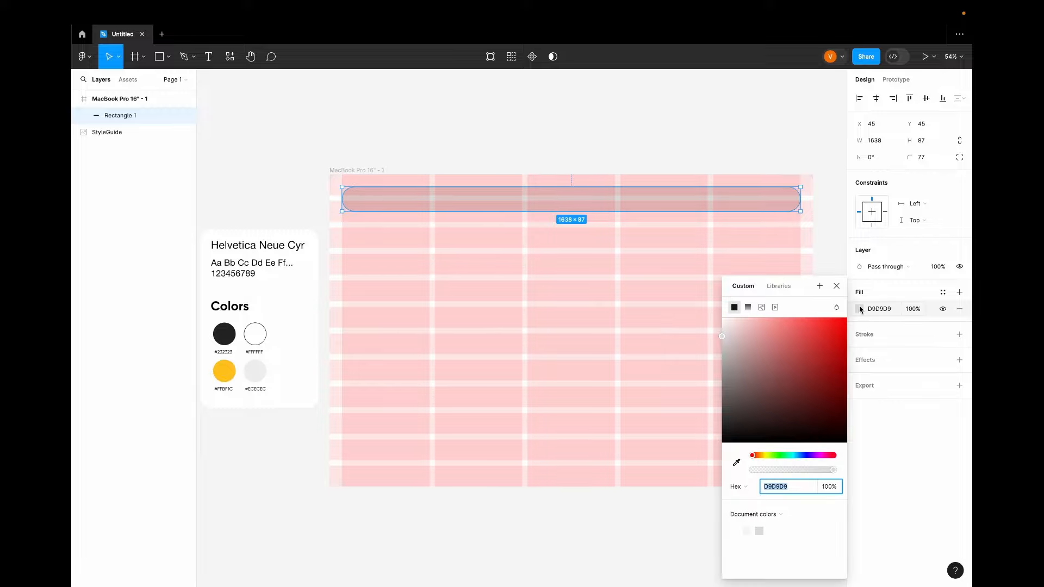
left_click(737, 464)
left_click(256, 372)
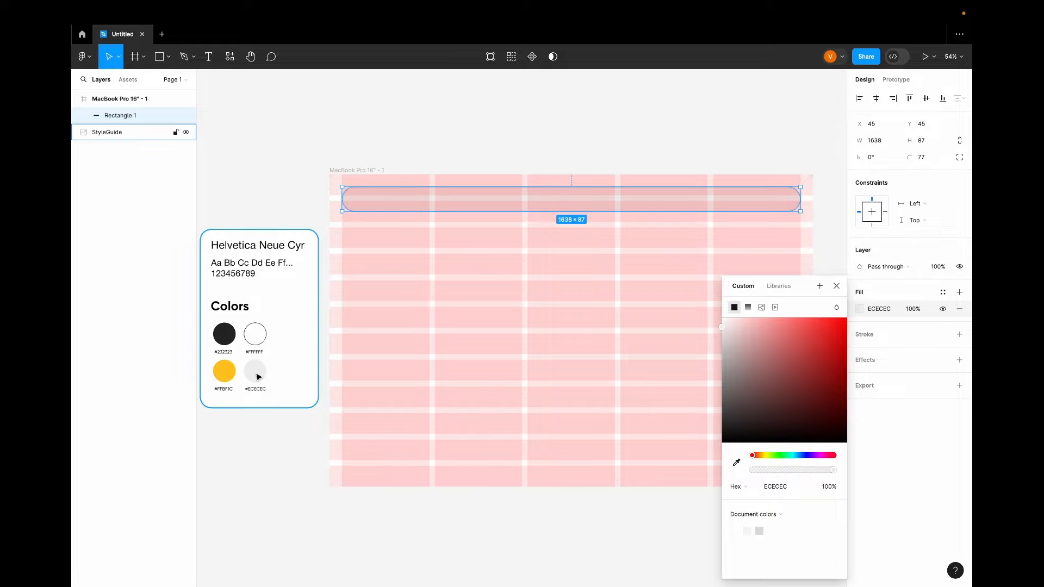
left_click(836, 286)
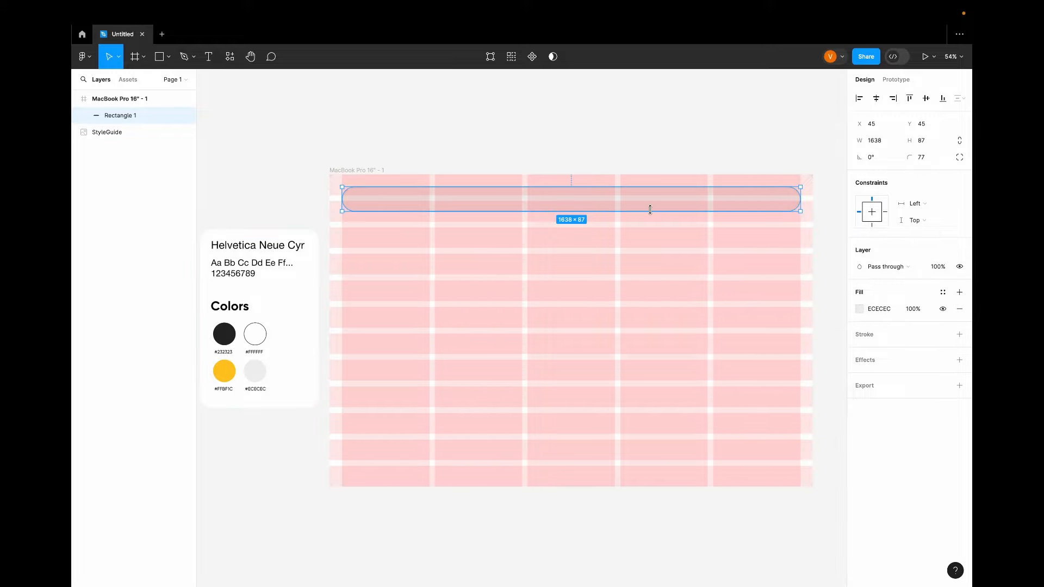
Draw a 218 × 57 rectangle inside the navigation bar and set its corner radius to 33
left_click(160, 57)
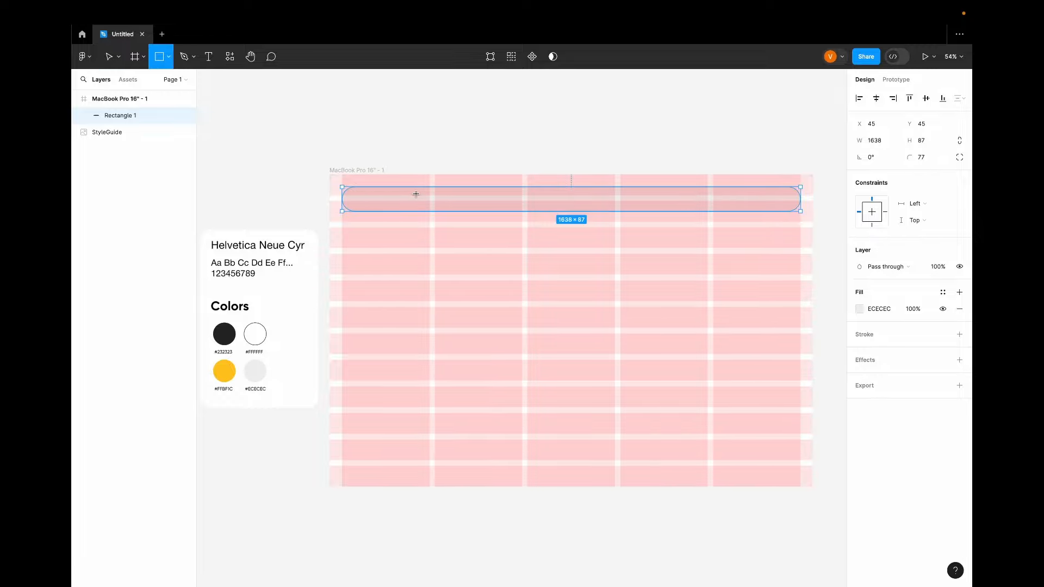
mouse_move(416, 194)
left_mouse_down()
mouse_move(477, 211)
mouse_move(433, 203)
left_mouse_up()
left_click(922, 157)
type("33")
key("Return")
Duplicate the small pill along the navigation bar to make a row of four
left_click(386, 205, "shift")
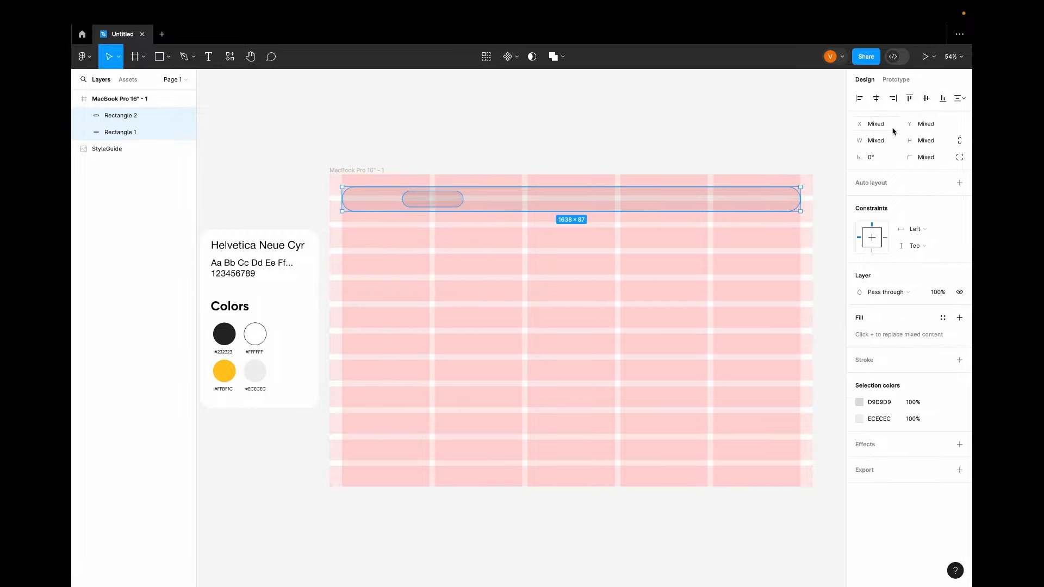
left_click(434, 201)
left_click_drag(433, 205, 594, 205, "alt")
key("ctrl+d")
Give the four pills a black 1 px inside stroke and a 0% fill opacity
left_click(582, 203, "shift")
left_click(513, 201, "shift")
left_click(445, 203, "shift")
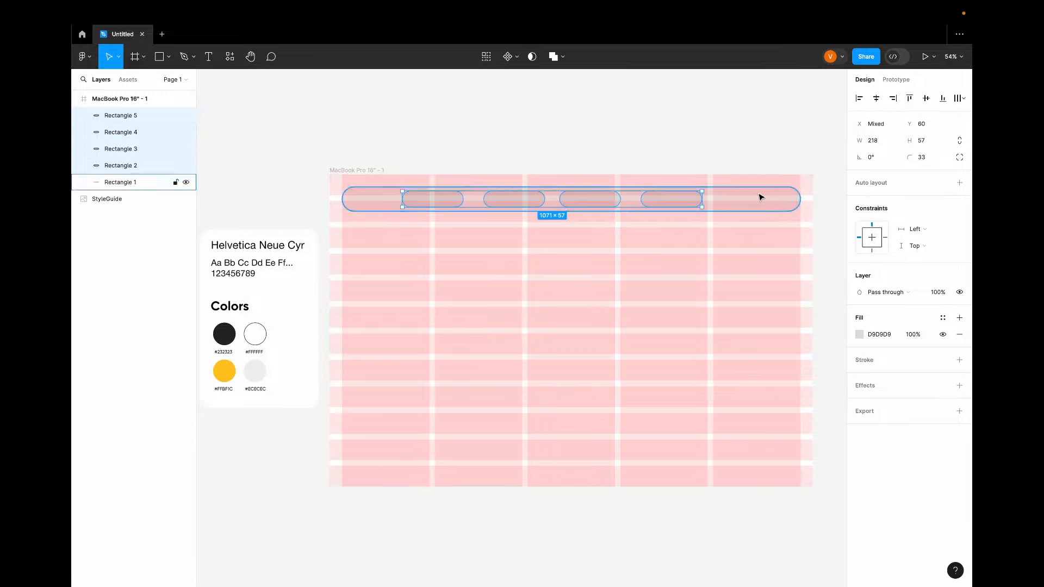
left_click(457, 214)
left_click(432, 200)
left_click(512, 201, "shift")
left_click(590, 200, "shift")
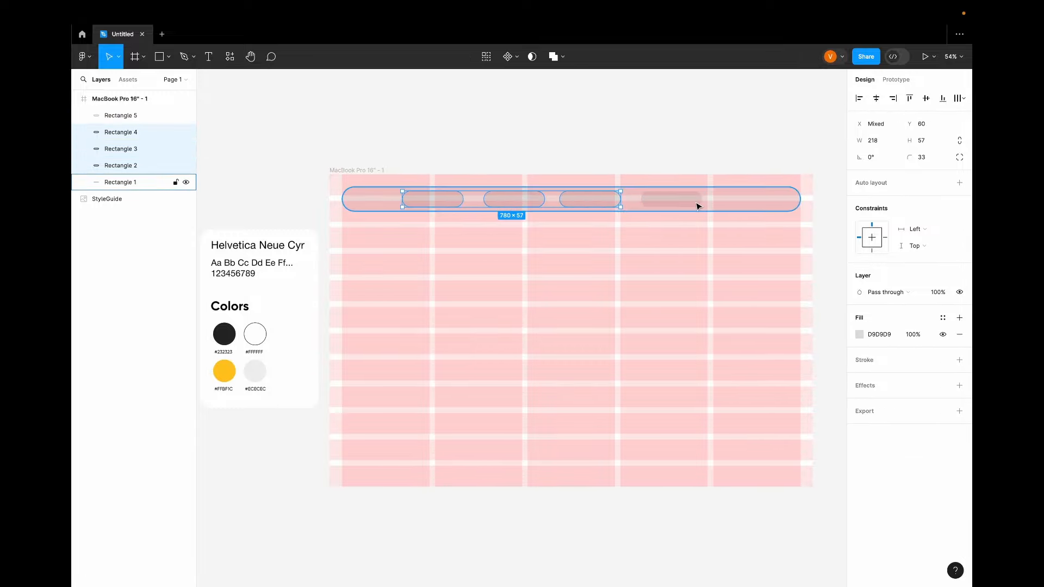
left_click(959, 334)
left_click(959, 347)
left_click(674, 294)
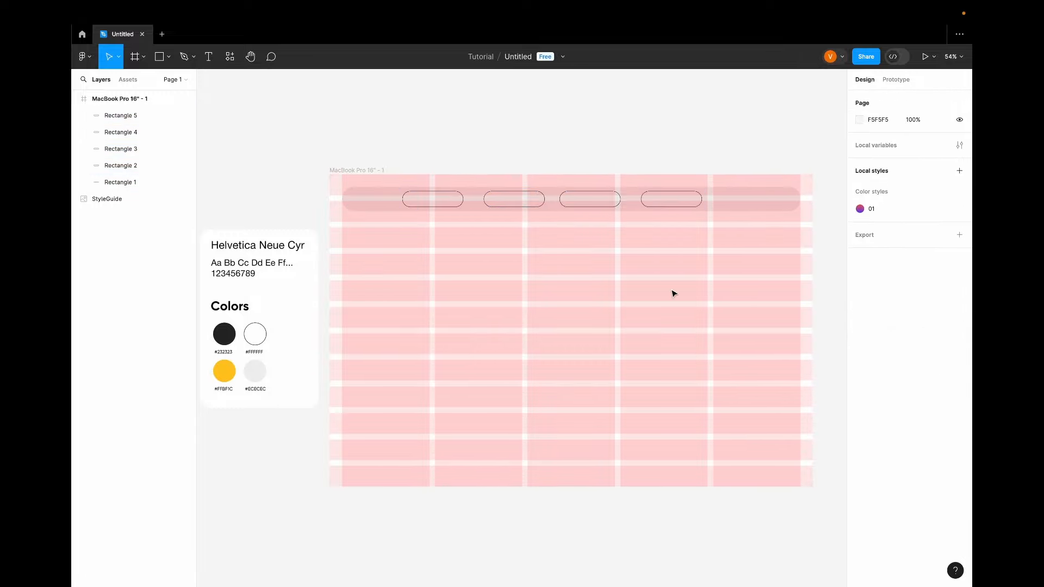
Hide the layout grids and place a copy of the fourth pill near the right end of the navigation bar
key("ctrl+g")
left_click(701, 207)
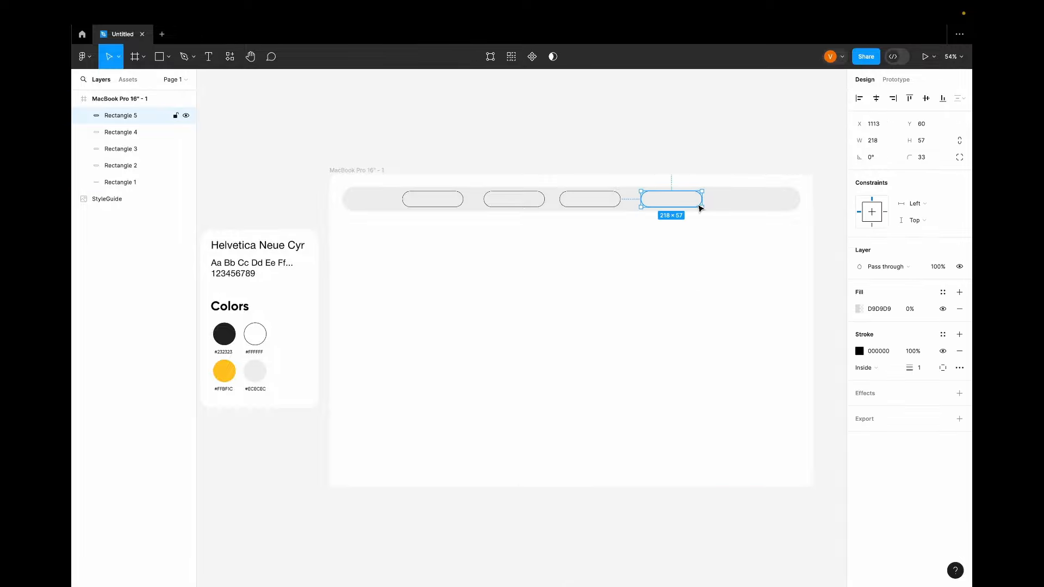
left_click_drag(698, 206, 776, 205)
Shift the first four pills together to the left, leaving a gap before the fifth pill
left_click(656, 207)
left_click(590, 207, "shift")
left_click(518, 207, "shift")
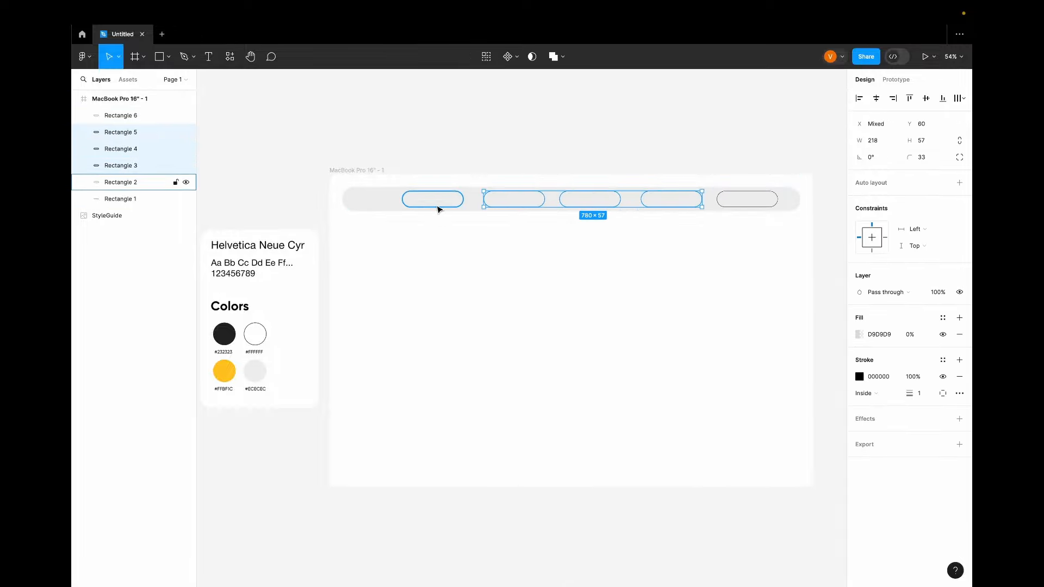
left_click(438, 207, "shift")
left_click_drag(540, 202, 508, 201)
left_click(743, 204)
left_click(713, 298)
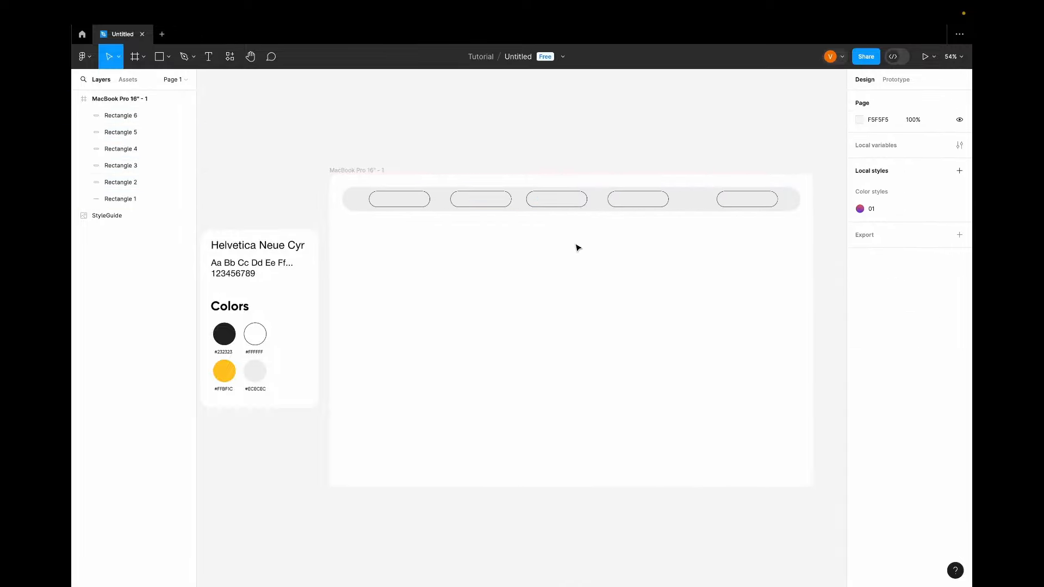
Show the layout grids again and move the first four pills further left, close to the bar's left end
key("ctrl+g")
left_click(399, 198)
left_click(480, 198, "shift")
left_click(557, 198, "shift")
left_click(640, 199, "shift")
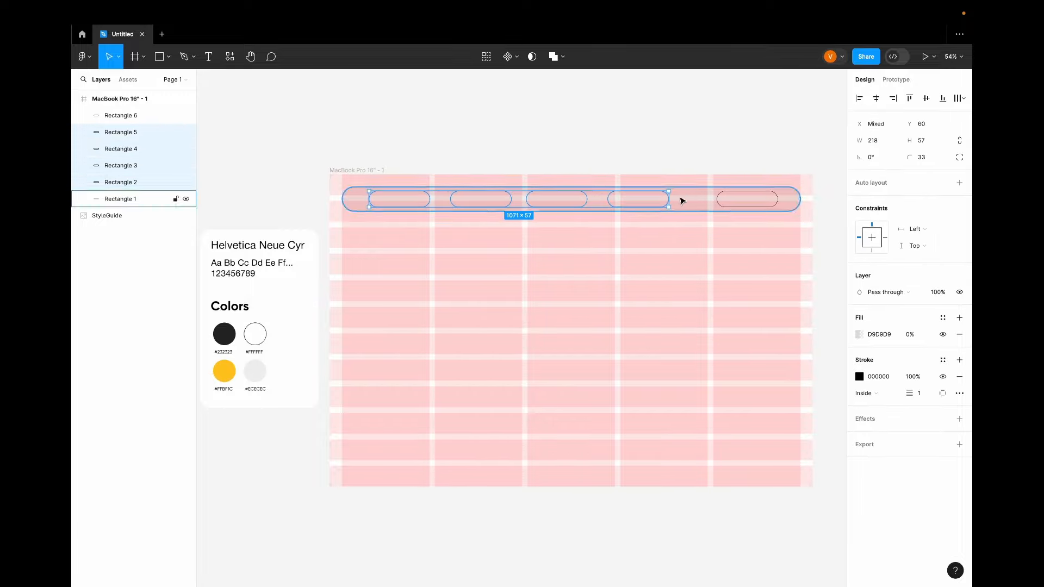
left_click_drag(651, 202, 635, 211)
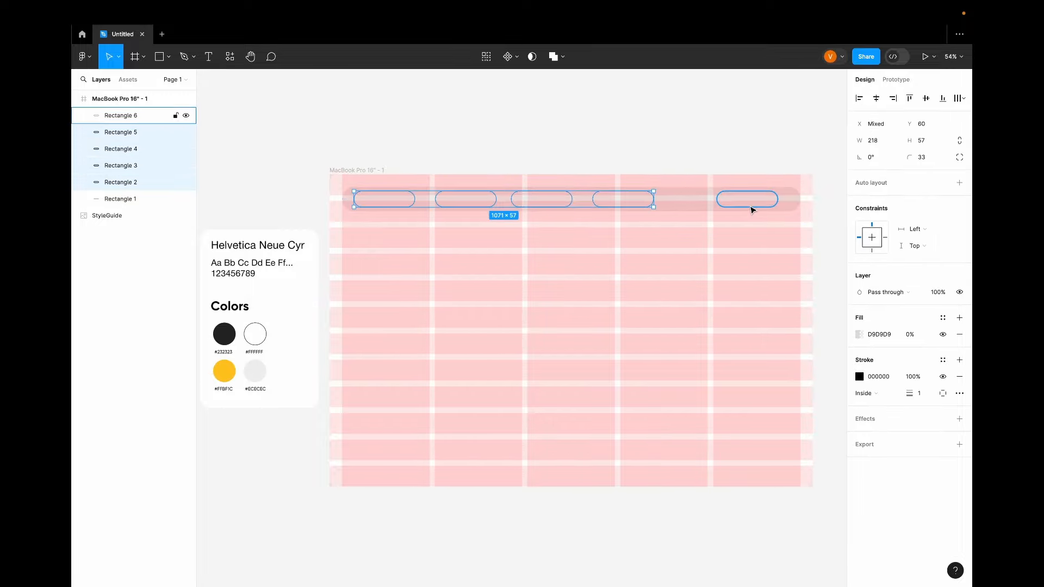
left_click(749, 289)
Add the text "Vehicles" inside the first pill and set its font size to 20
key("t")
left_click(369, 199)
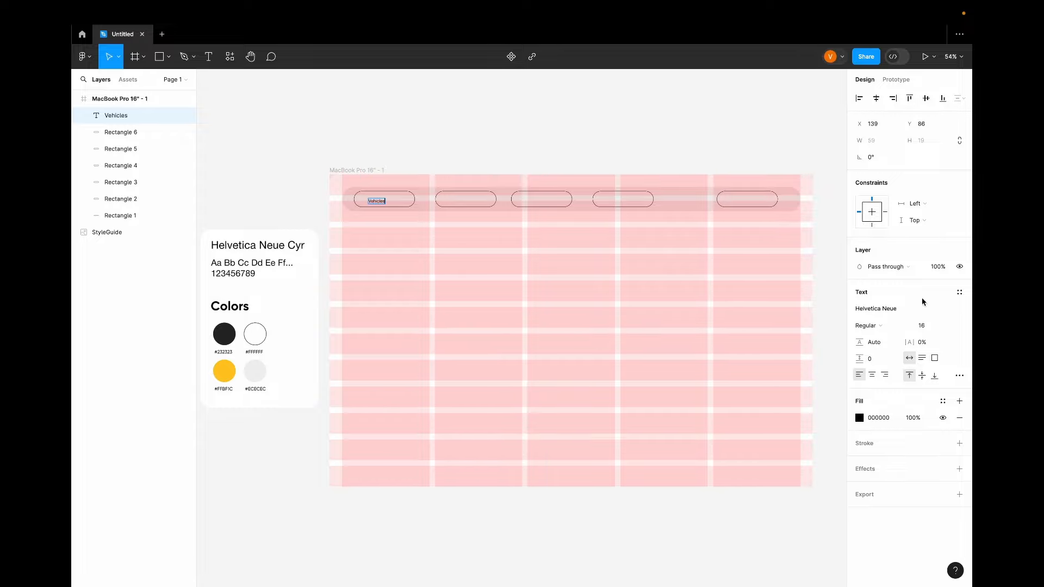
key("Escape")
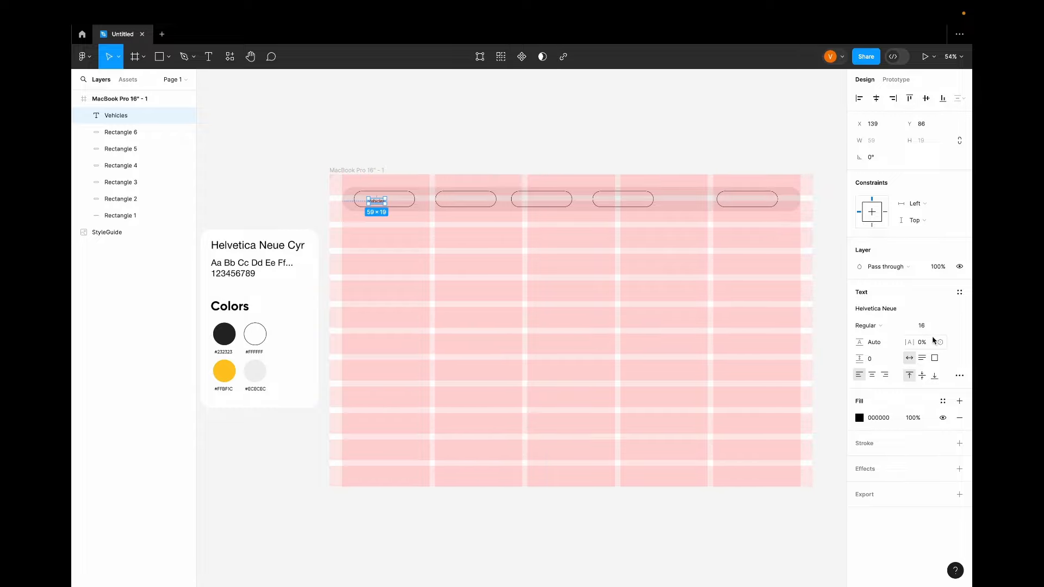
left_click(947, 325)
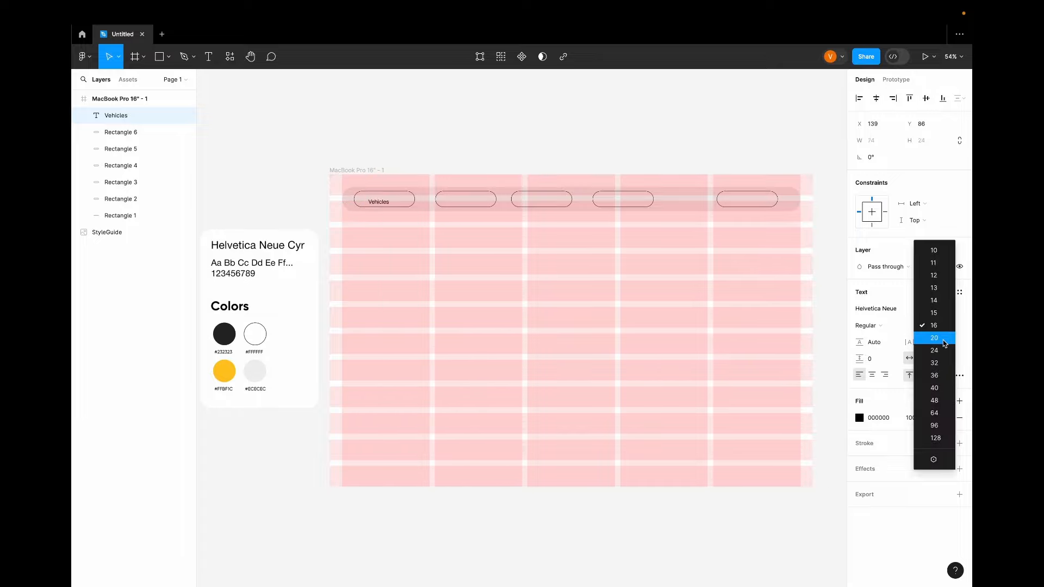
left_click(944, 340)
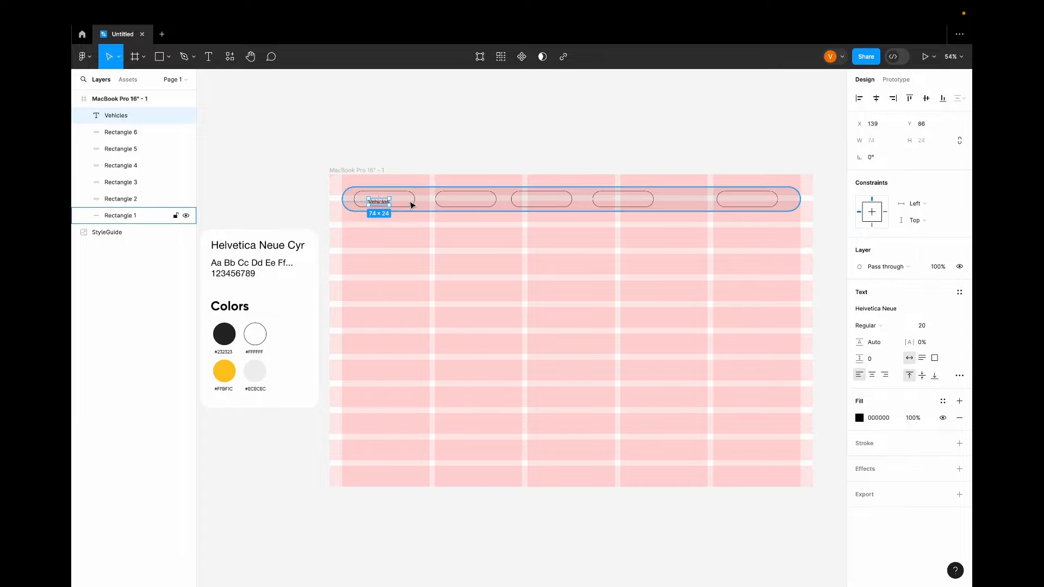
Center the "Vehicles" text horizontally and vertically within the first pill
scroll(412, 204, "up", 5)
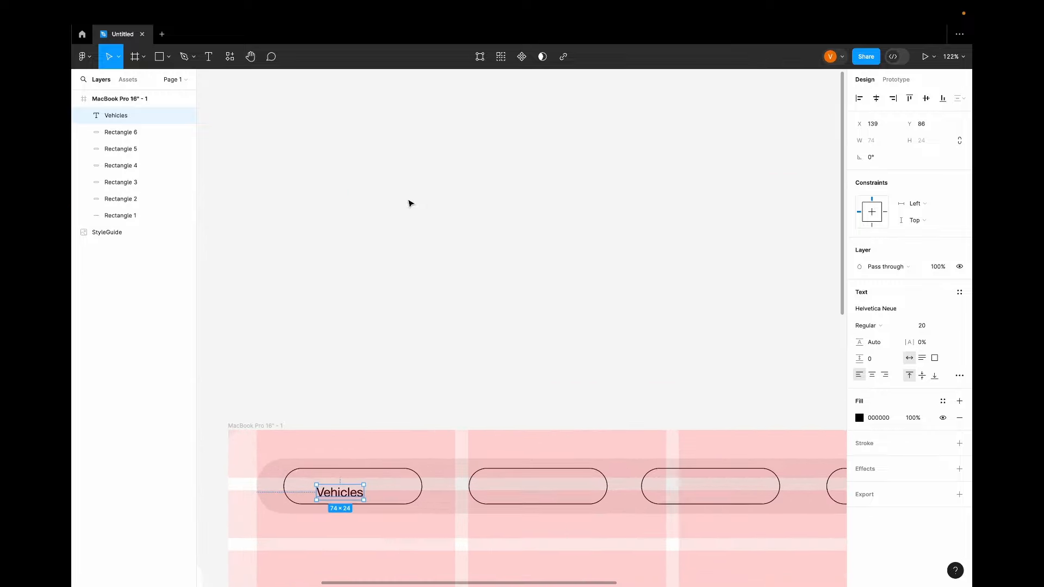
scroll(466, 366, "down", 3)
scroll(460, 353, "down", 3)
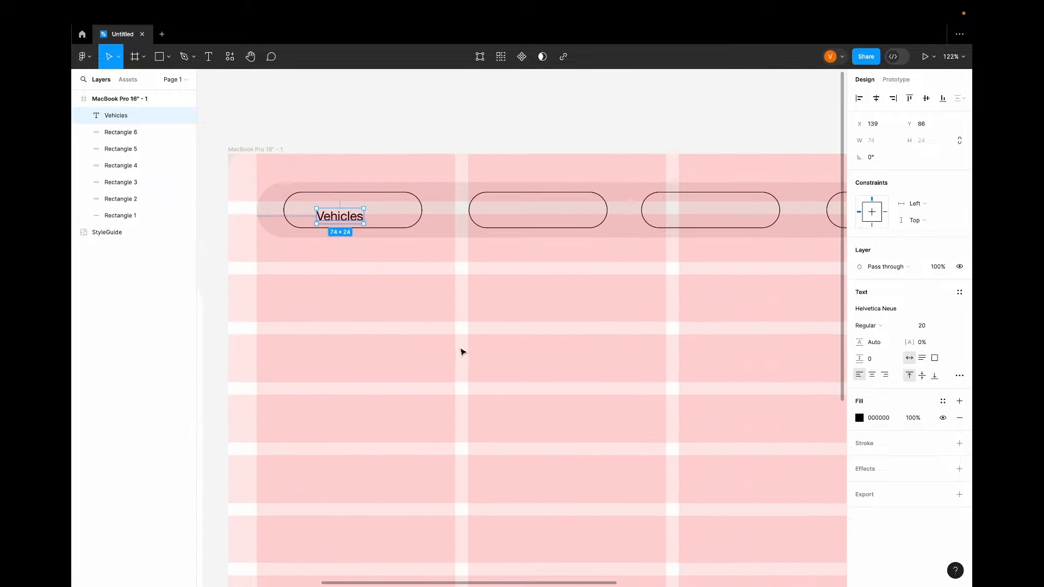
left_click(417, 225, "shift")
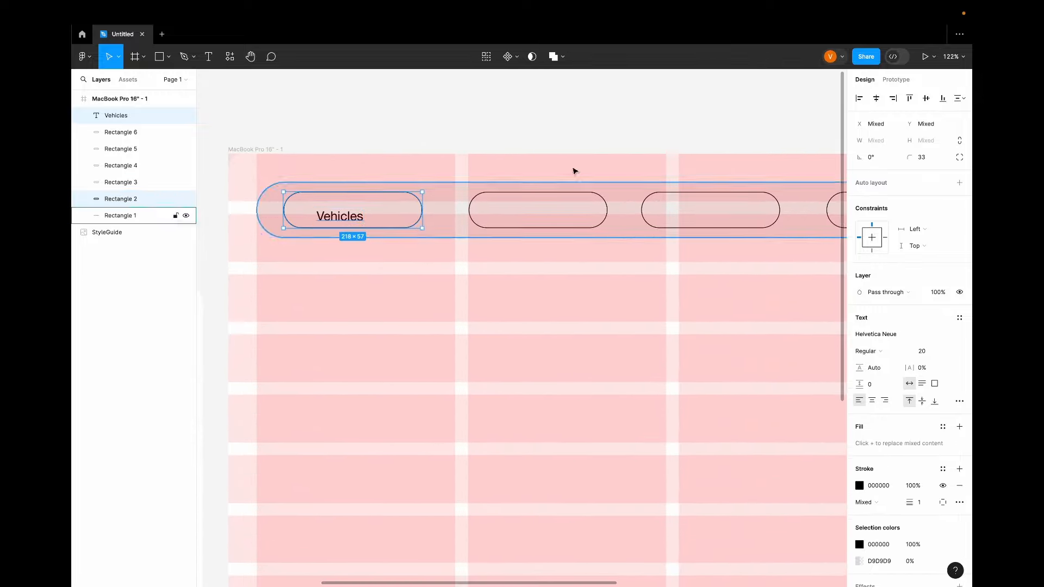
left_click(924, 101)
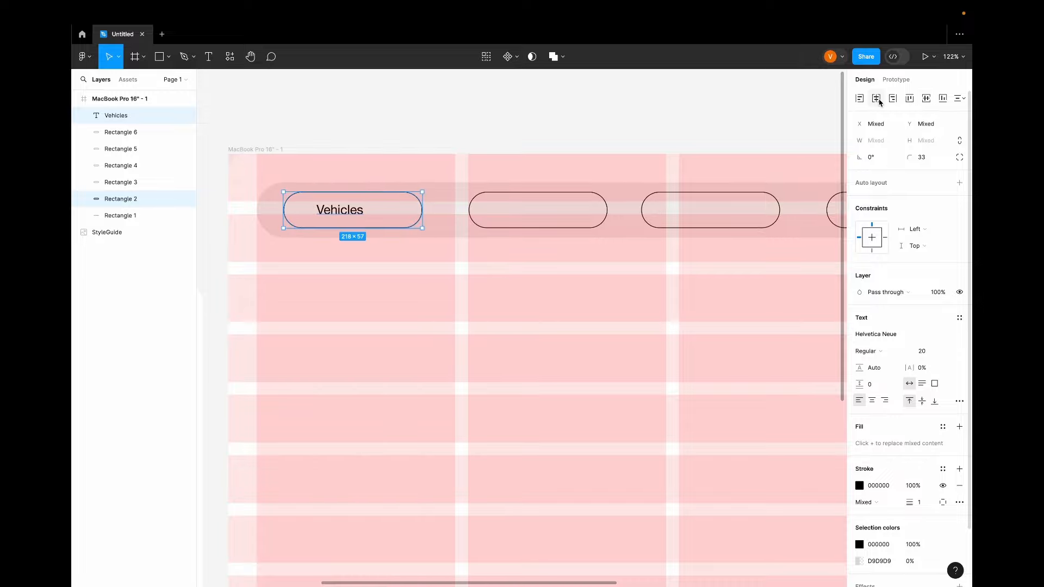
left_click(879, 102)
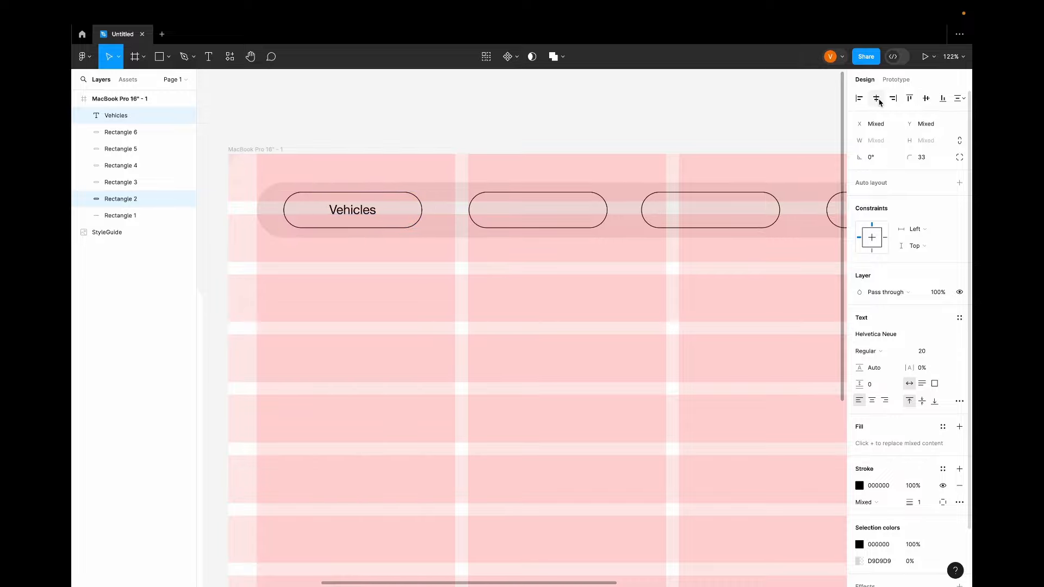
left_click(445, 329)
Copy the "Vehicles" label into the second pill and change the copy's text to "Energy"
left_click(356, 215)
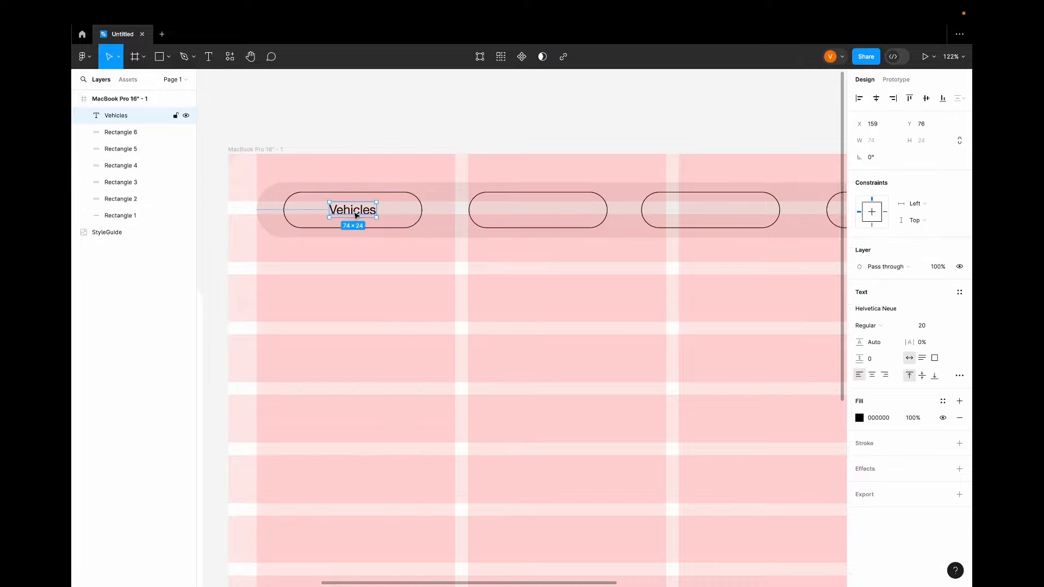
left_click_drag(356, 215, 541, 214)
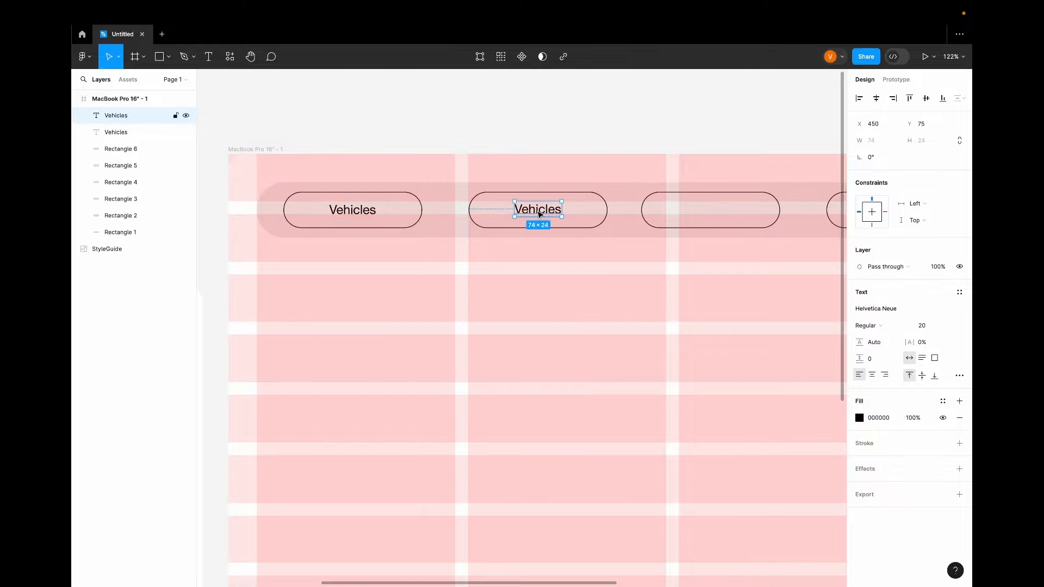
double_click(541, 214)
key("BackSpace")
type("Energy")
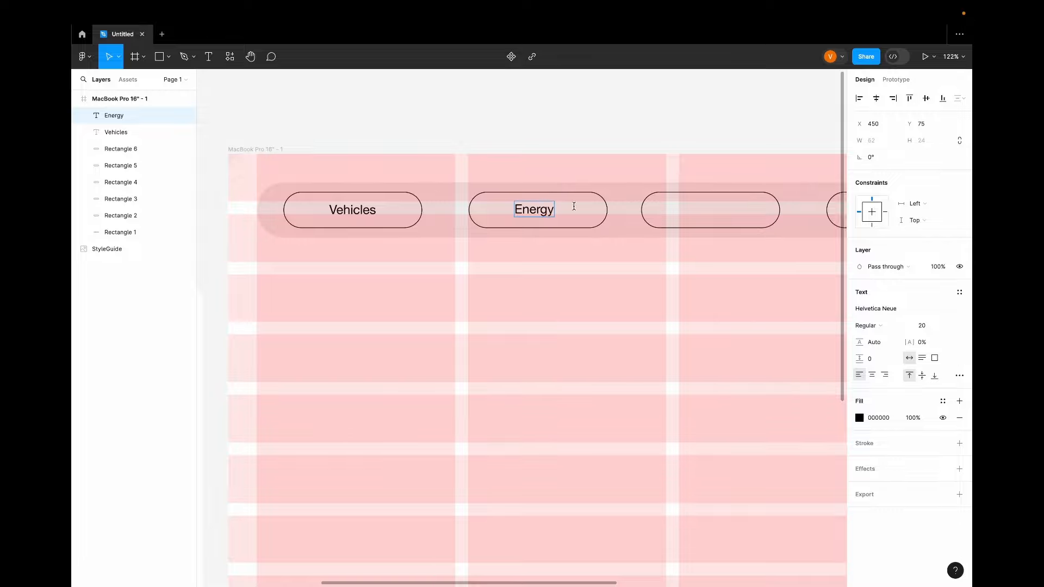
key("Escape")
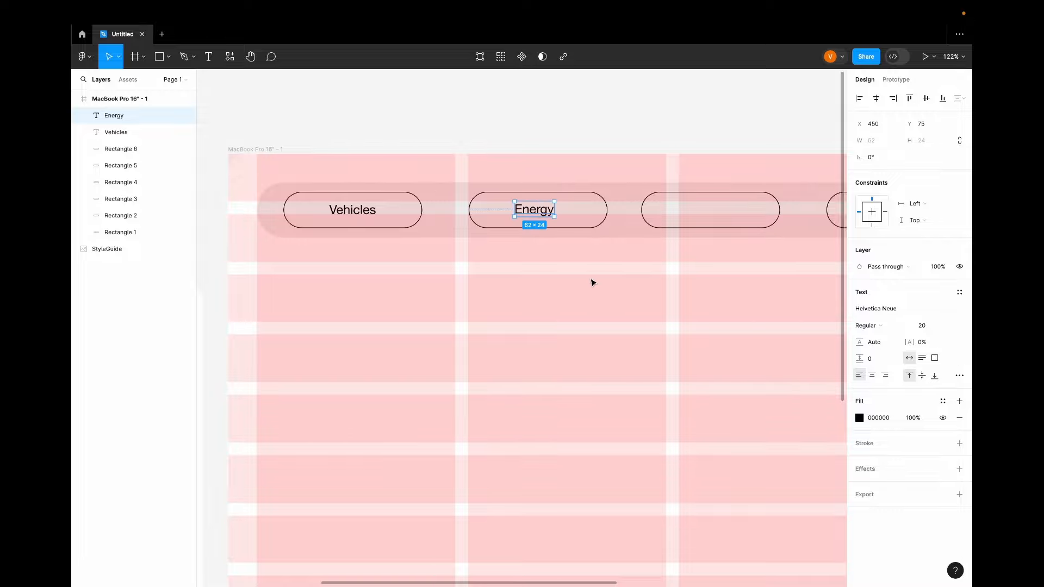
Copy the "Energy" label into the third pill and change the copy's text to "Charging"
left_click_drag(534, 210, 714, 211)
double_click(713, 211)
type("Charging")
key("Escape")
scroll(704, 399, "right", 5)
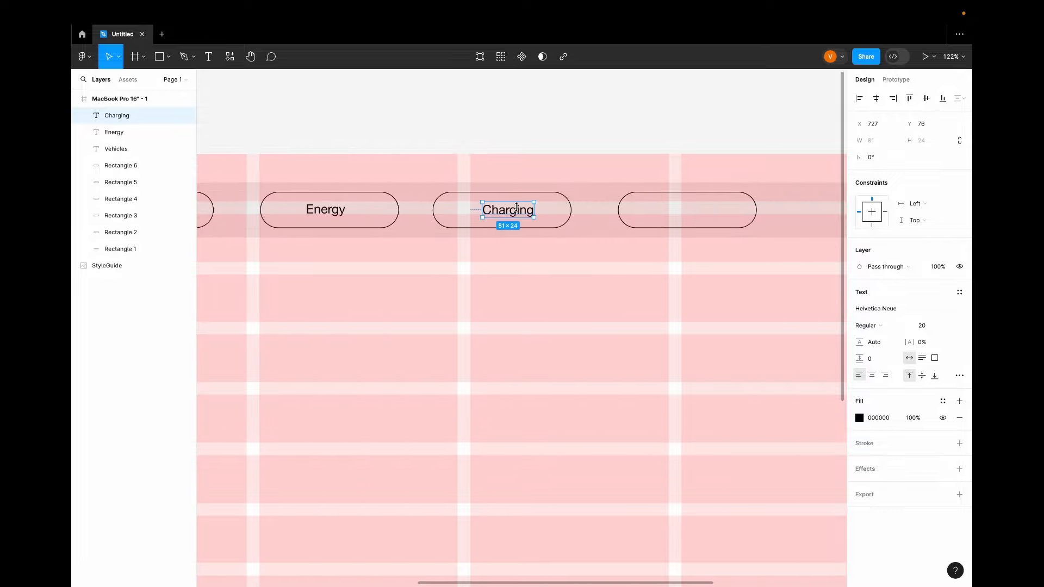
Copy the "Charging" label into the fourth pill and change the copy's text to "Discover"
left_click_drag(508, 211, 684, 211)
double_click(683, 211)
type("Discover")
key("Escape")
scroll(637, 319, "right", 5)
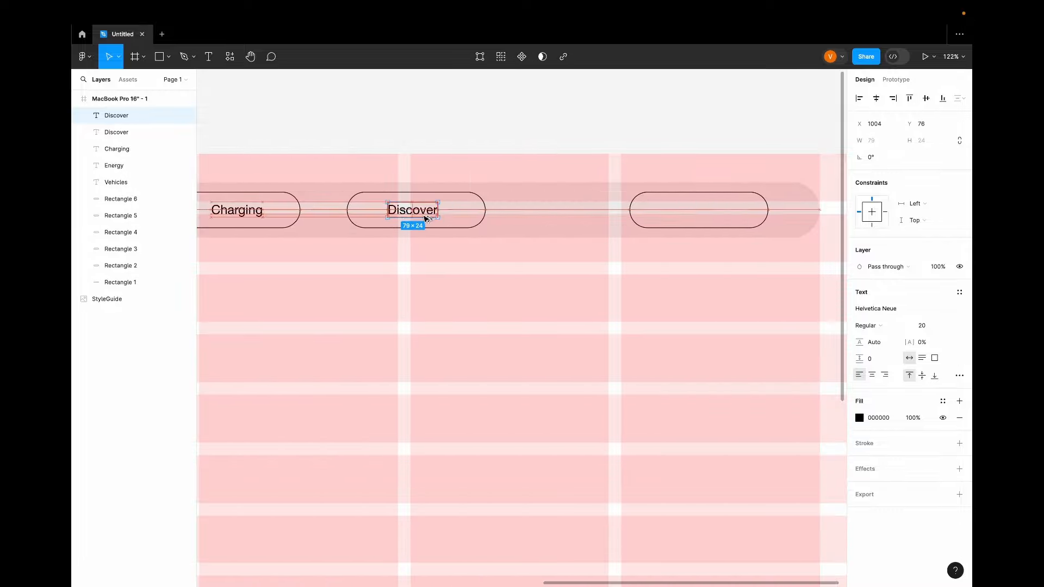
Copy the "Discover" label into the fifth pill and change the copy's text to "Get a Quote"
left_click_drag(412, 210, 696, 211)
double_click(695, 211)
type("Get a Quote")
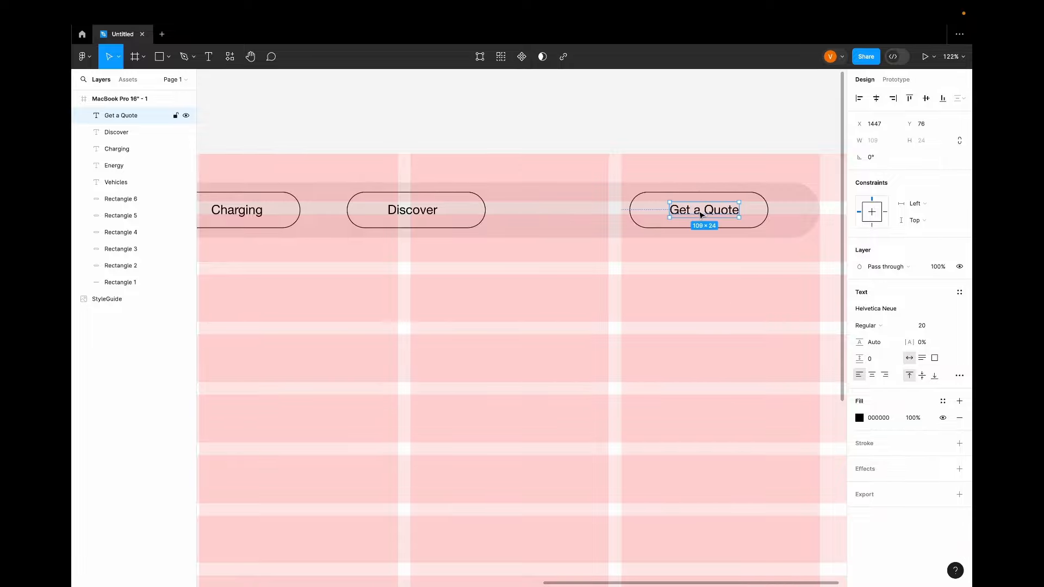
key("Escape")
key("Escape")
Center the "Vehicles", "Energy" and "Charging" labels within their pills
scroll(711, 315, "down", 5)
left_click(330, 261)
left_click(365, 265, "shift")
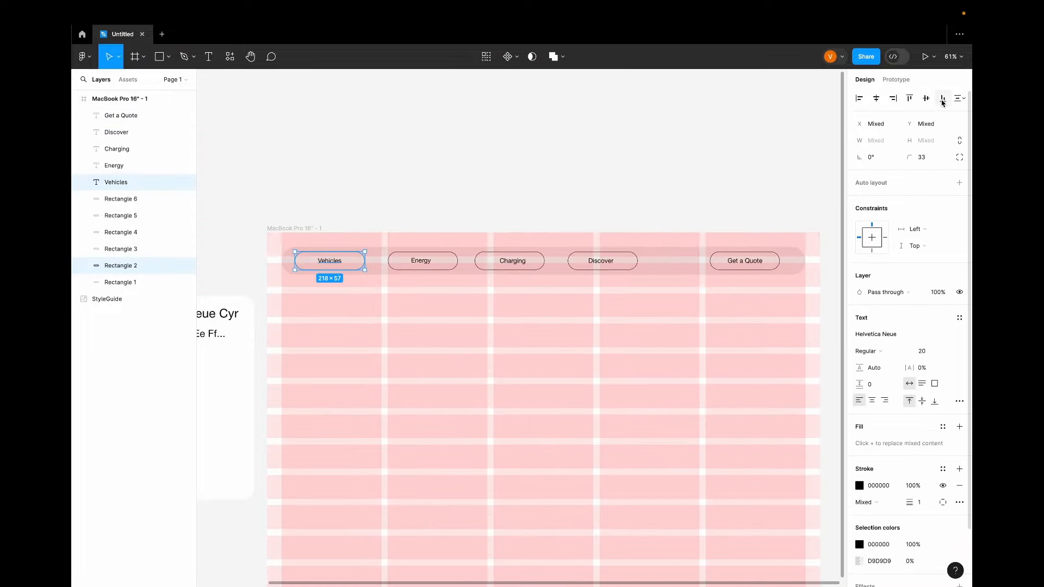
left_click(421, 261)
left_click(446, 262, "shift")
scroll(446, 261, "up", 5)
left_click(601, 259)
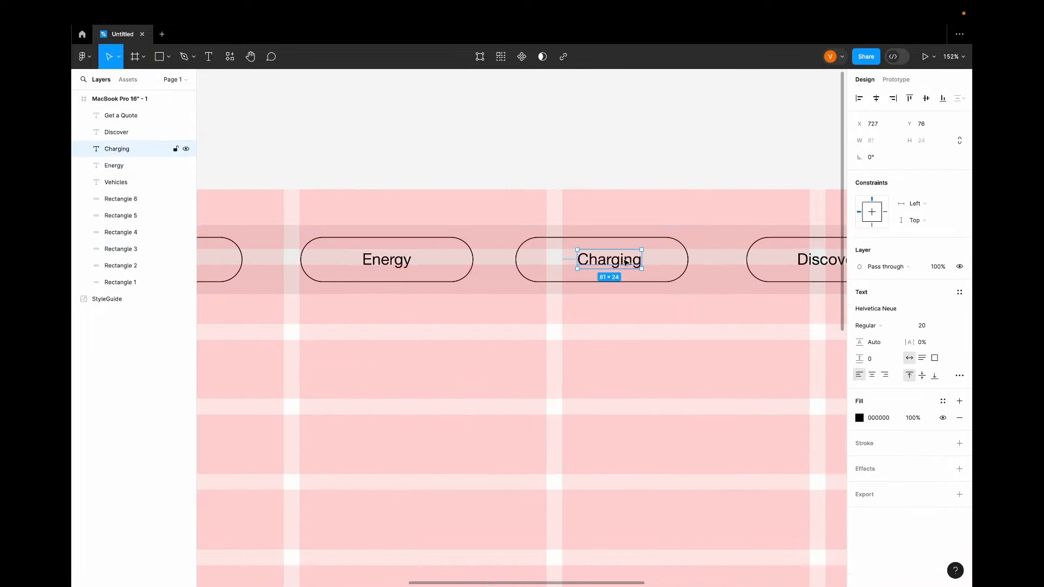
left_click(669, 269, "shift")
left_click(876, 98)
Center the "Discover" and "Get a Quote" labels within their pills
left_click(815, 259)
scroll(795, 280, "right", 5)
left_click(685, 272, "shift")
left_click(876, 98)
left_click(927, 98)
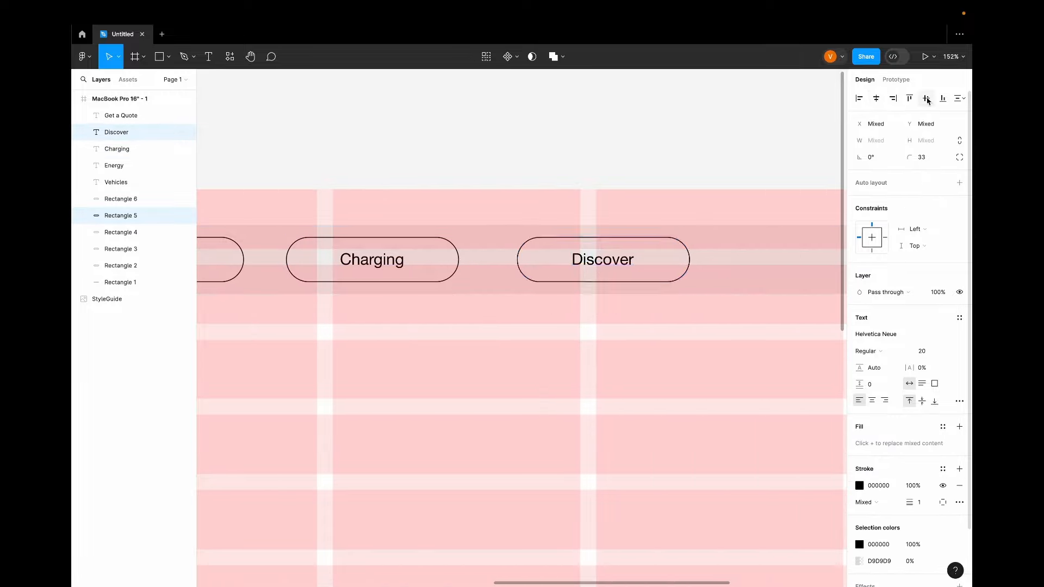
scroll(761, 272, "right", 5)
left_click(717, 261)
left_click(768, 271, "shift")
left_click(876, 98)
Toggle the layout grids to examine the whole navigation bar with and without them
scroll(607, 372, "left", 2)
scroll(608, 372, "down", 5)
key("shift+g")
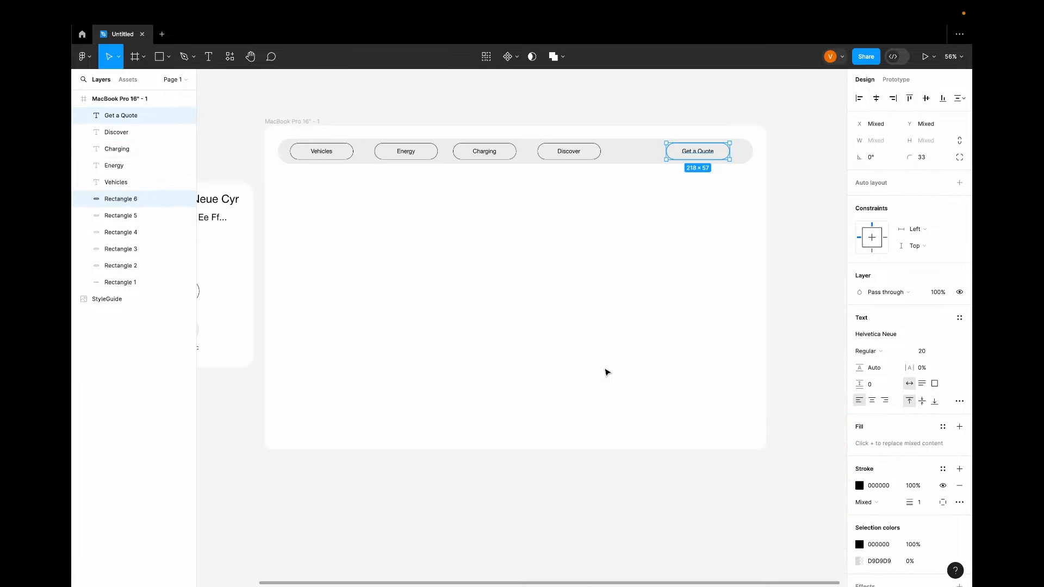
key("shift+g")
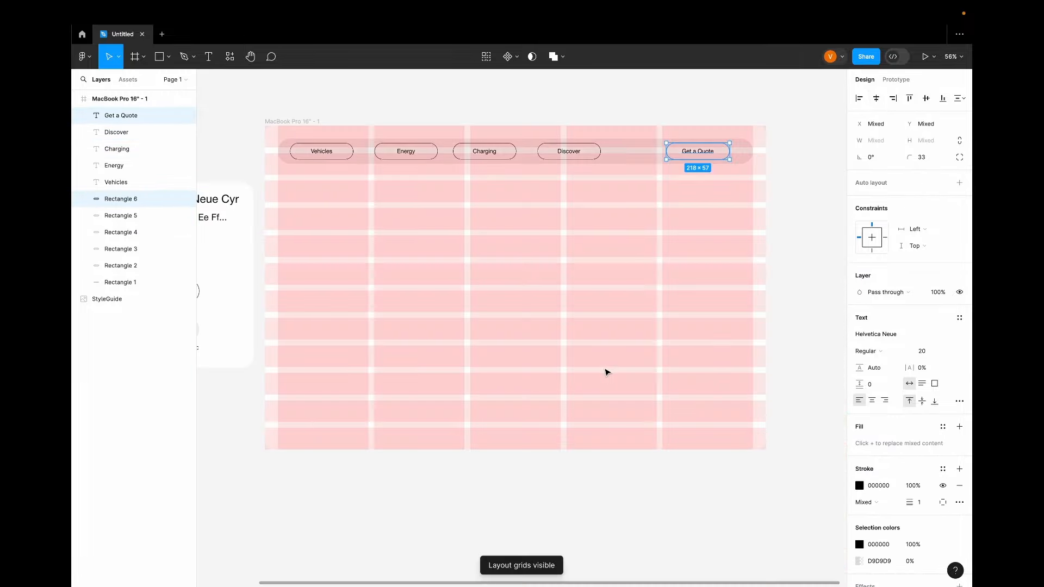
key("shift+g")
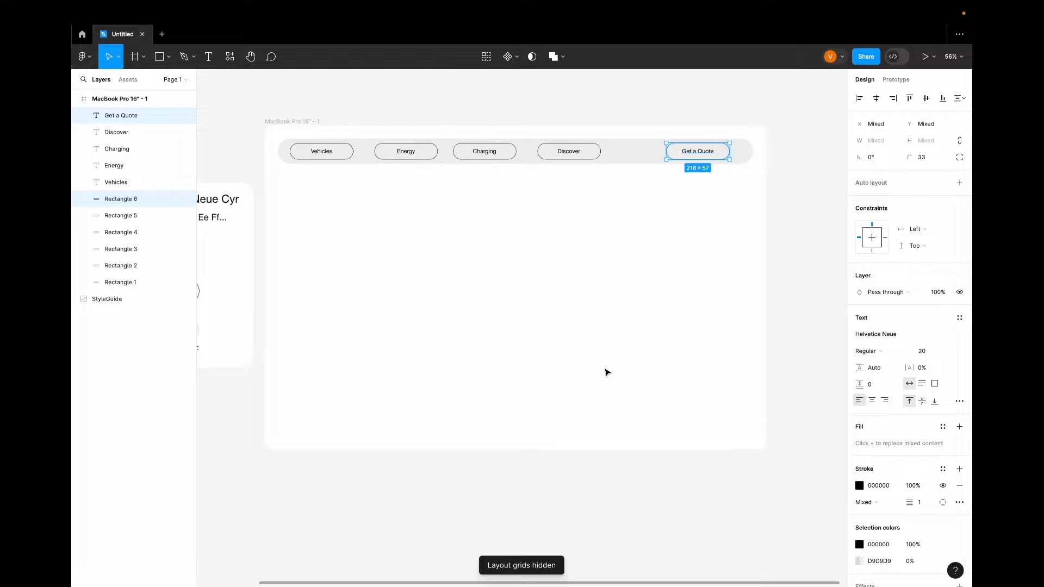
Show the layout grids and draw a rectangle about 1638 × 853 below the navigation bar, spanning all five grid columns
left_click(168, 57)
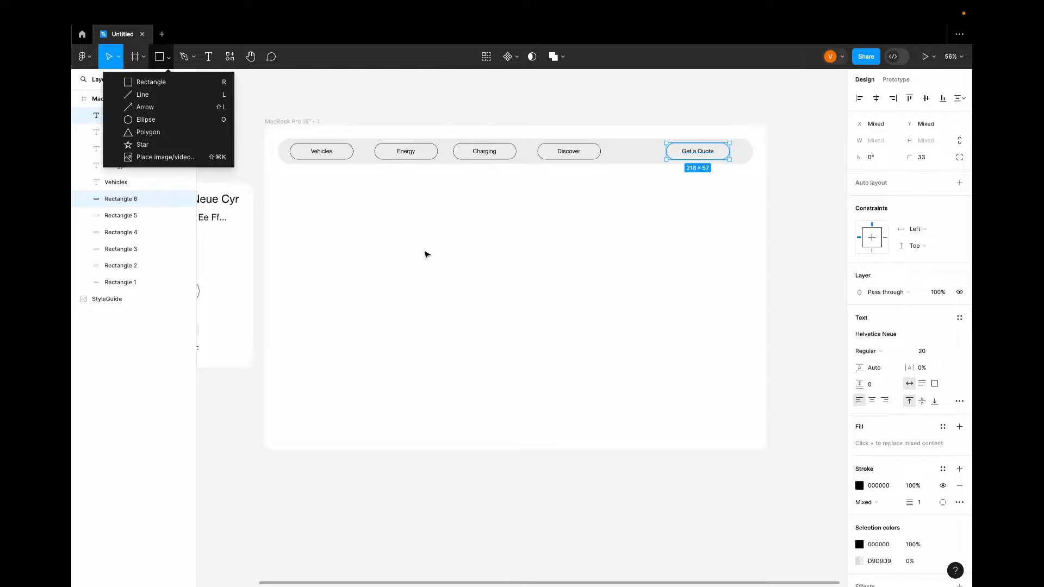
left_click(151, 82)
key("ctrl+shift+4")
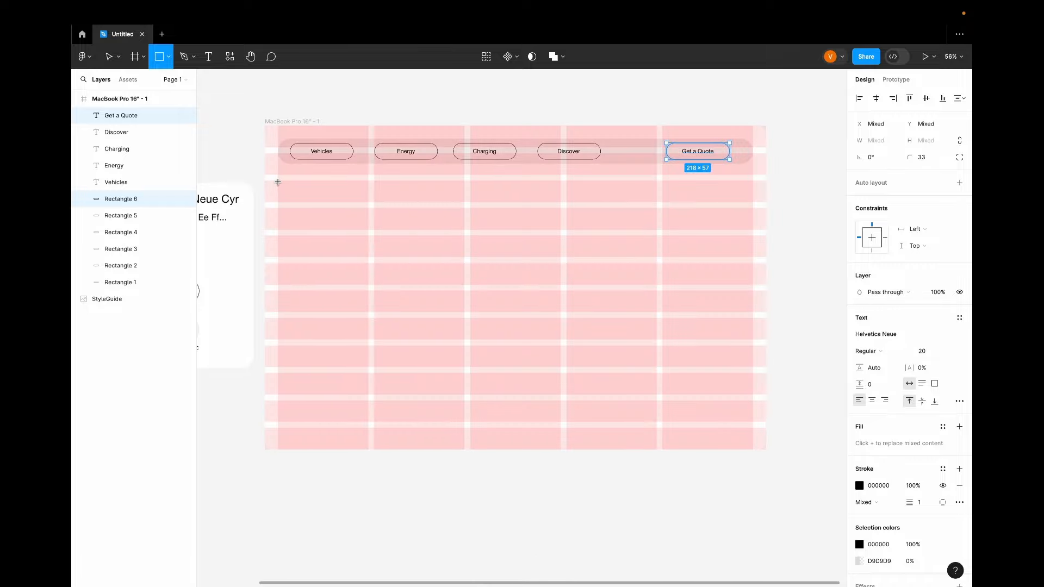
left_click_drag(278, 182, 753, 428)
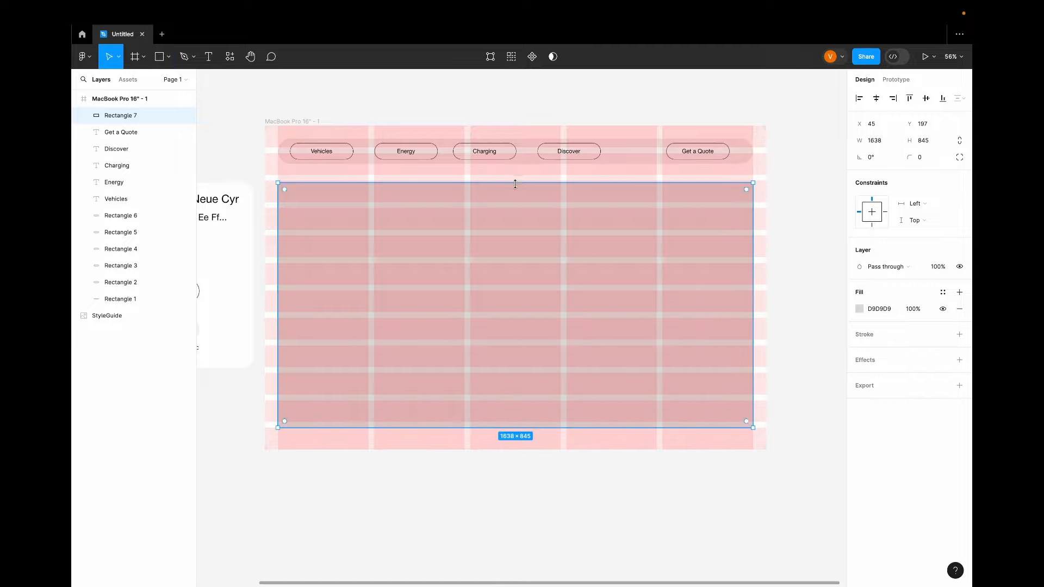
left_click_drag(517, 181, 517, 180)
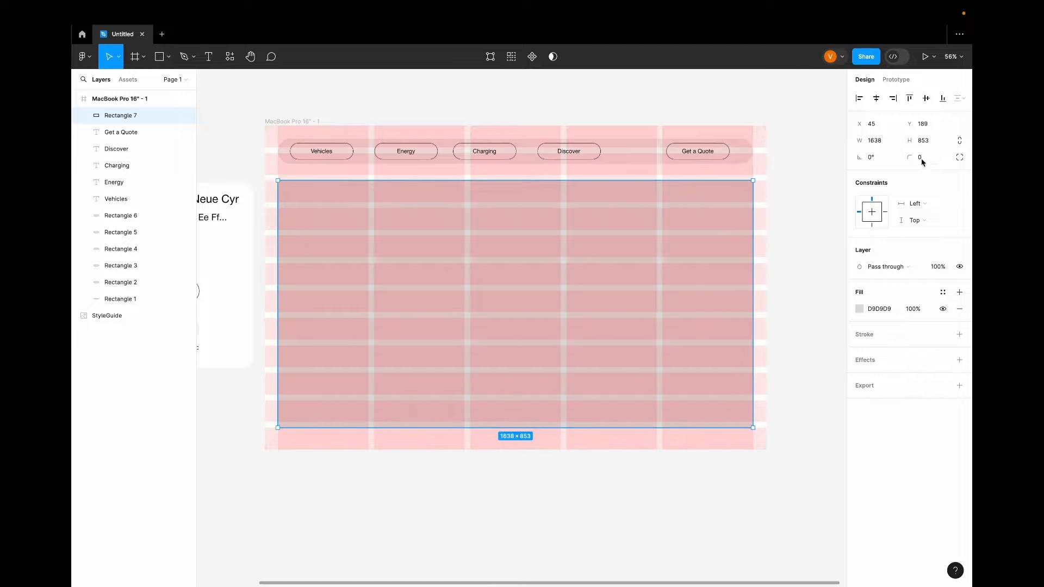
Set the large rectangle's corner radius to 66
left_click_drag(910, 158, 581, 148)
left_click_drag(798, 140, 697, 200)
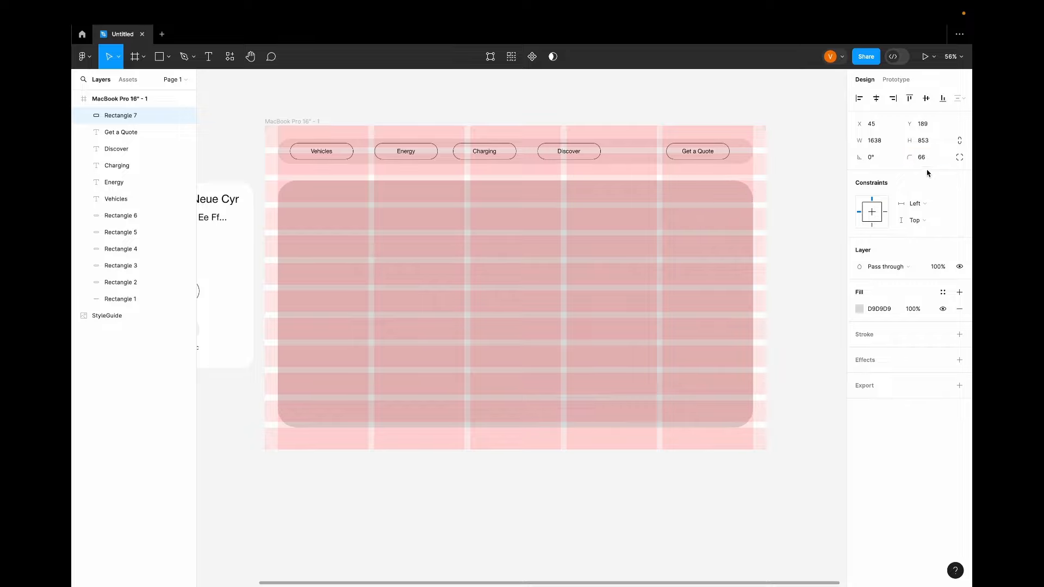
left_click(806, 161)
left_click(652, 258)
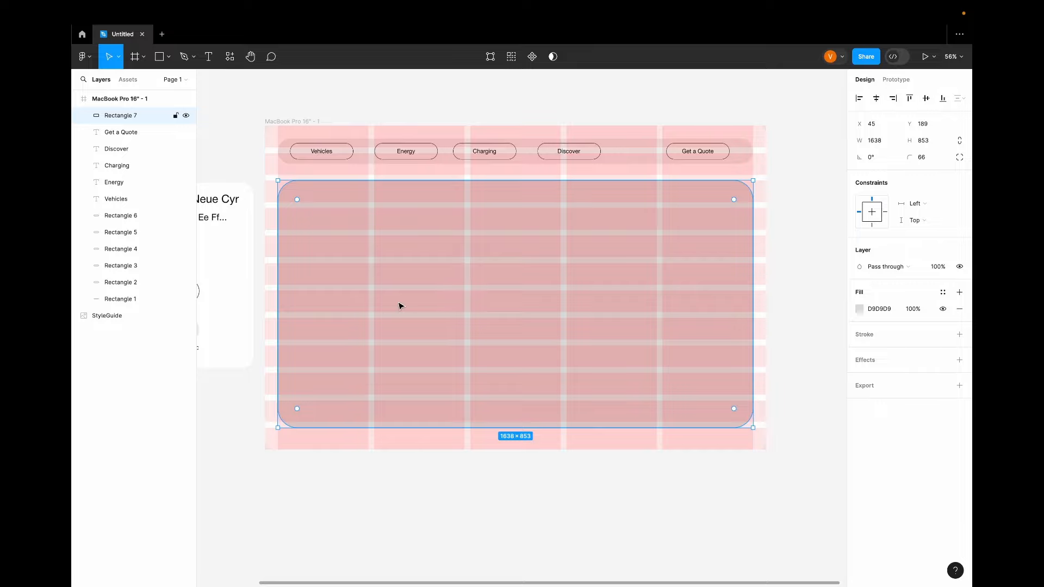
Fill the large rectangle with #ECECEC, sampled from the style guide's light grey swatch
scroll(400, 306, "left", 3)
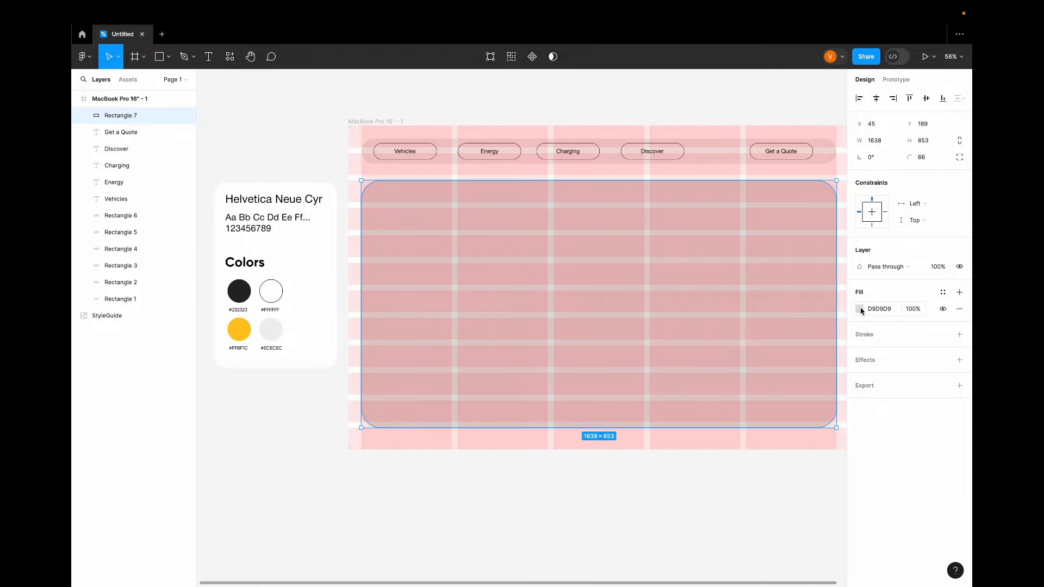
left_click(859, 309)
left_click(737, 463)
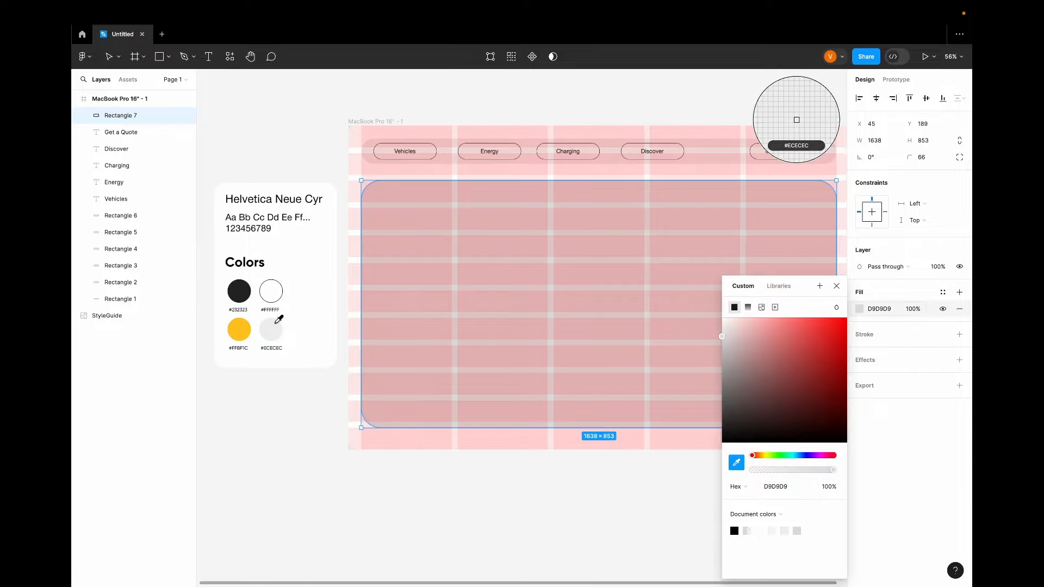
left_click(271, 330)
left_click(838, 285)
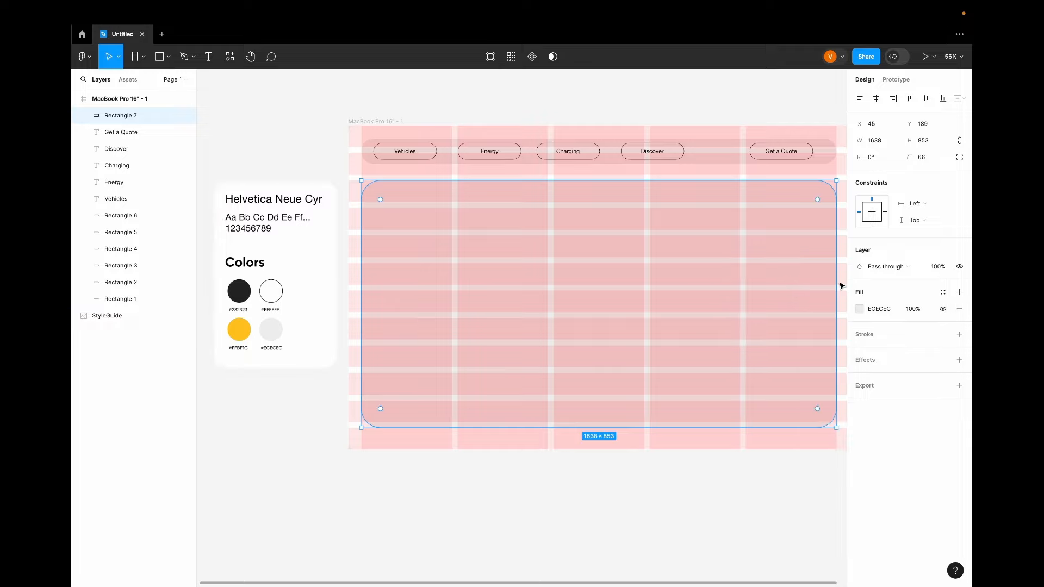
Paste the red Ferrari image onto the large grey panel and move it into the right half, at about X 649, Y 365
key("ctrl+g")
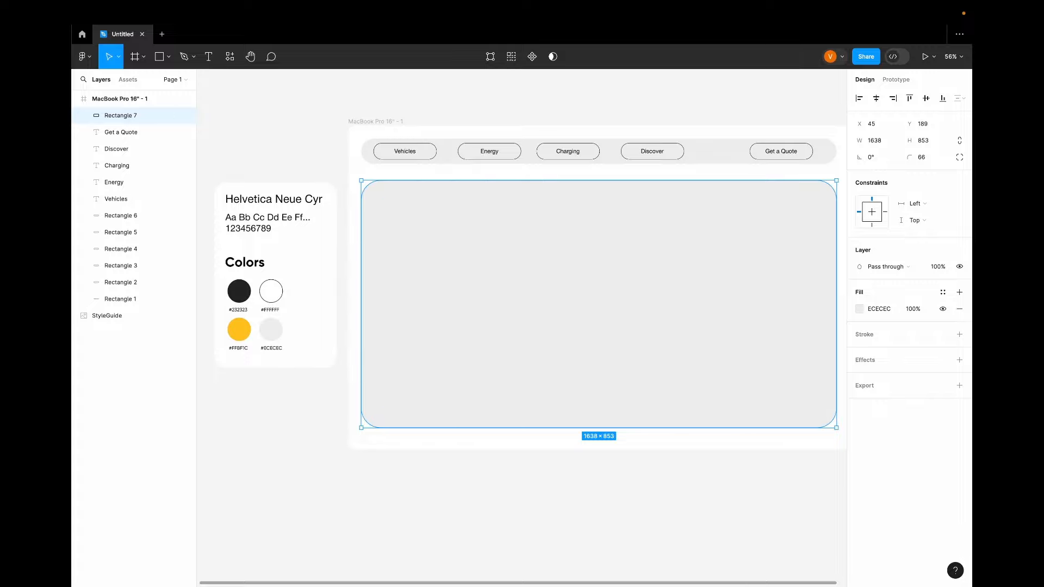
right_click(618, 262)
left_click(640, 283)
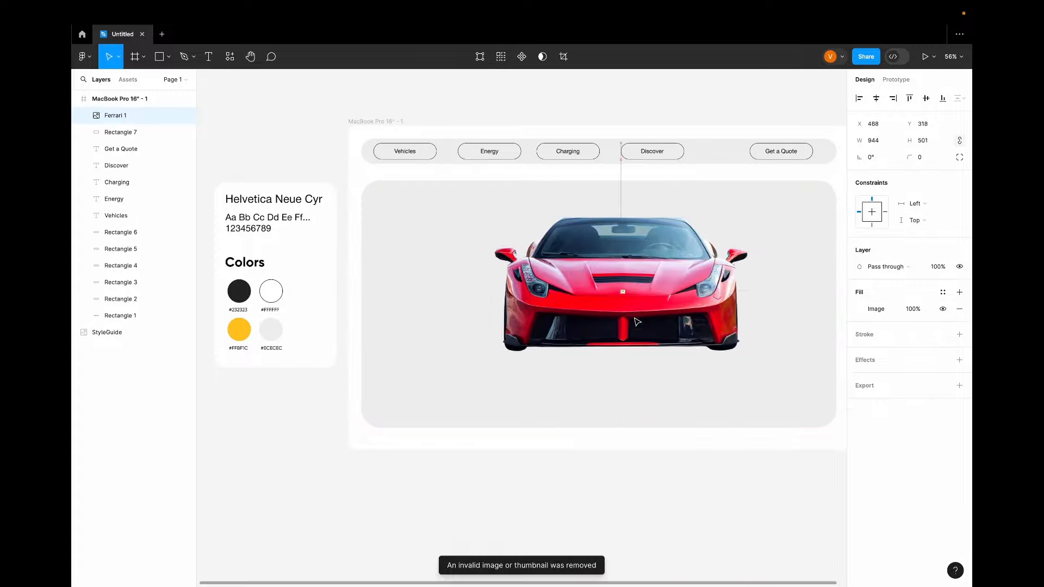
key("ctrl+g")
left_click_drag(680, 315, 683, 321)
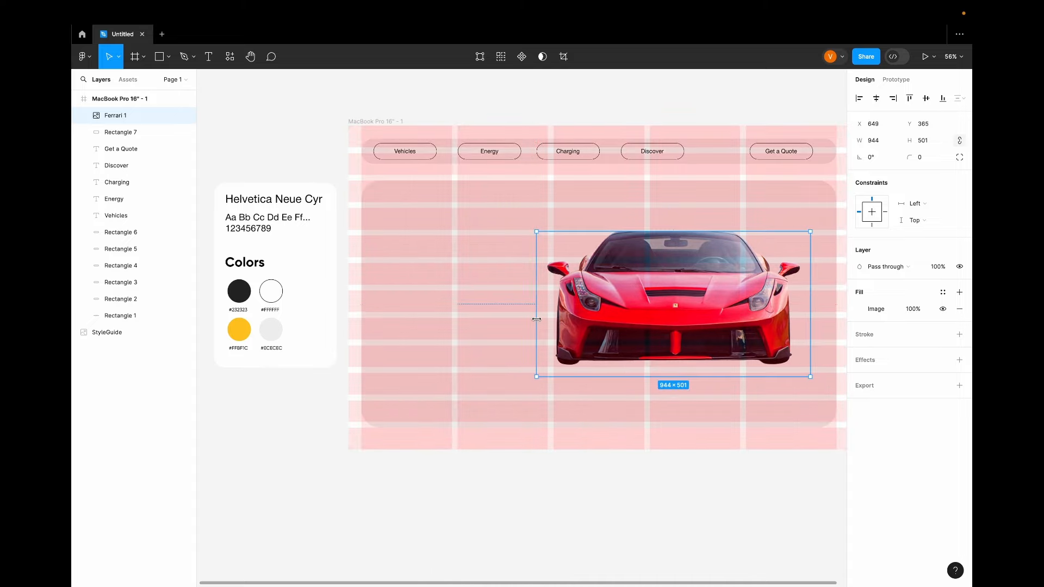
Add the text "Model 4x" at font size 96 in the upper left of the grey panel
left_click(454, 261)
key("t")
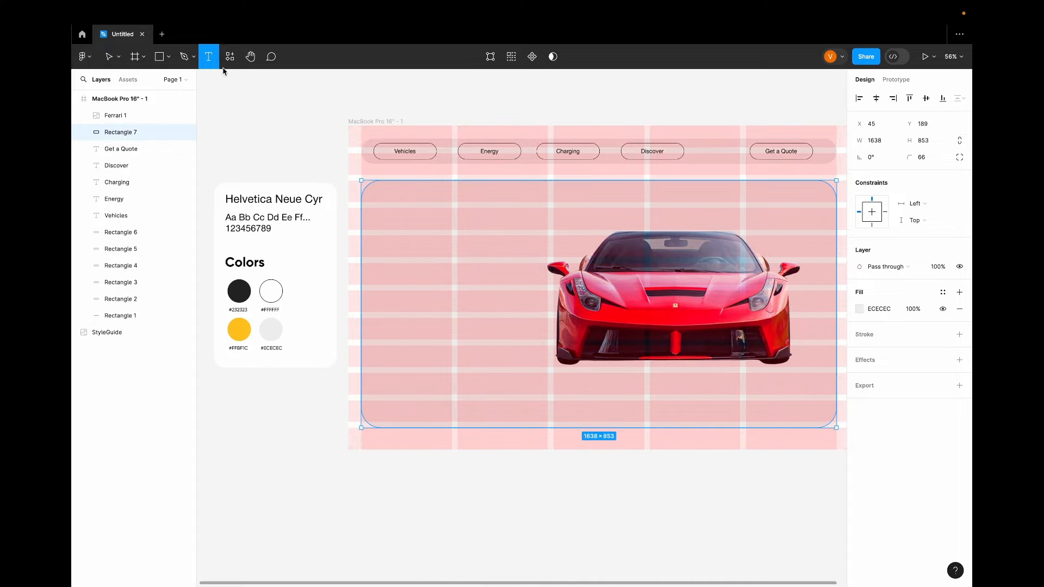
left_click(373, 218)
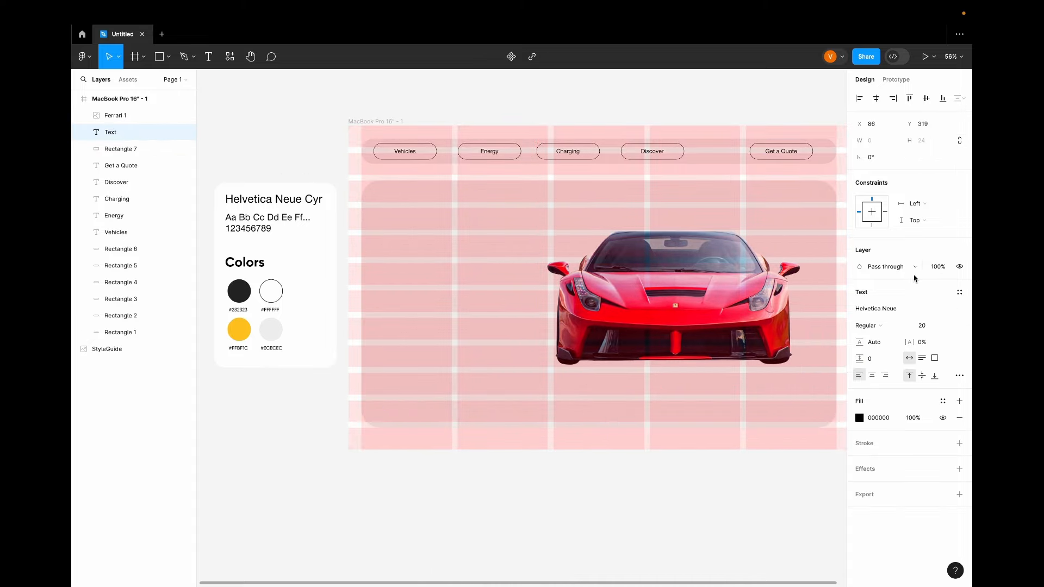
left_click(948, 326)
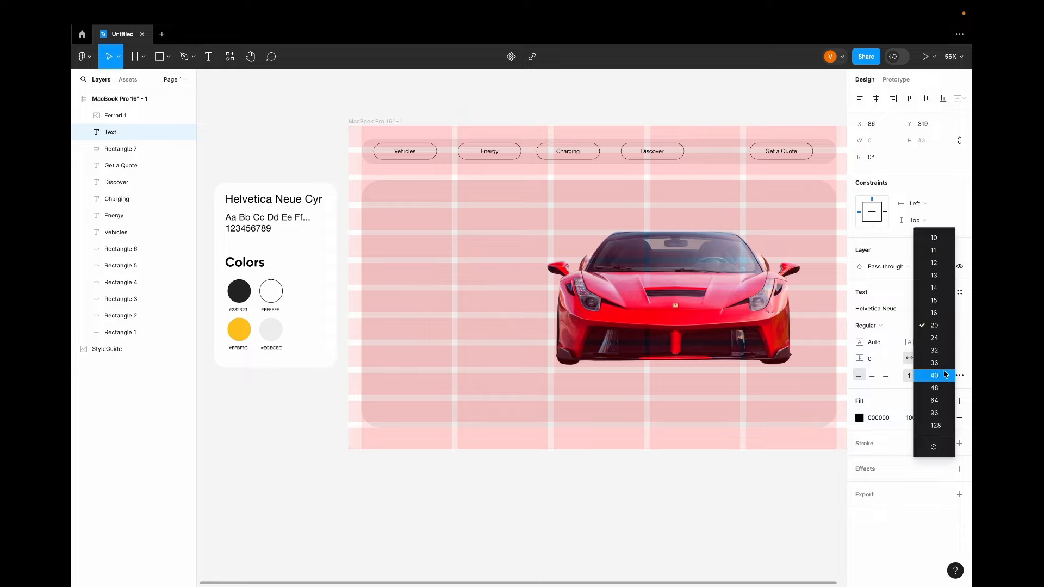
left_click(947, 413)
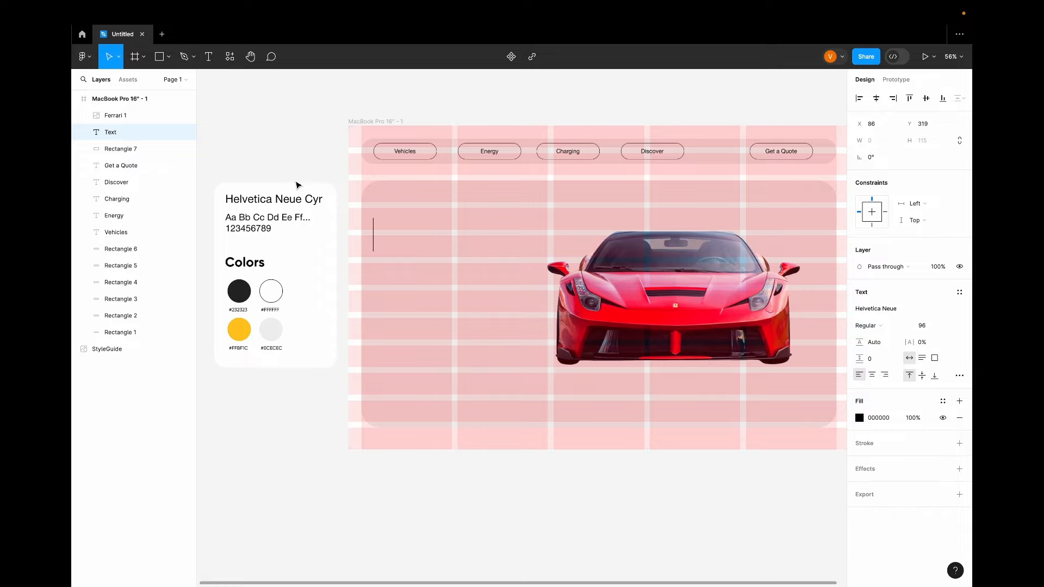
type("Model 4x")
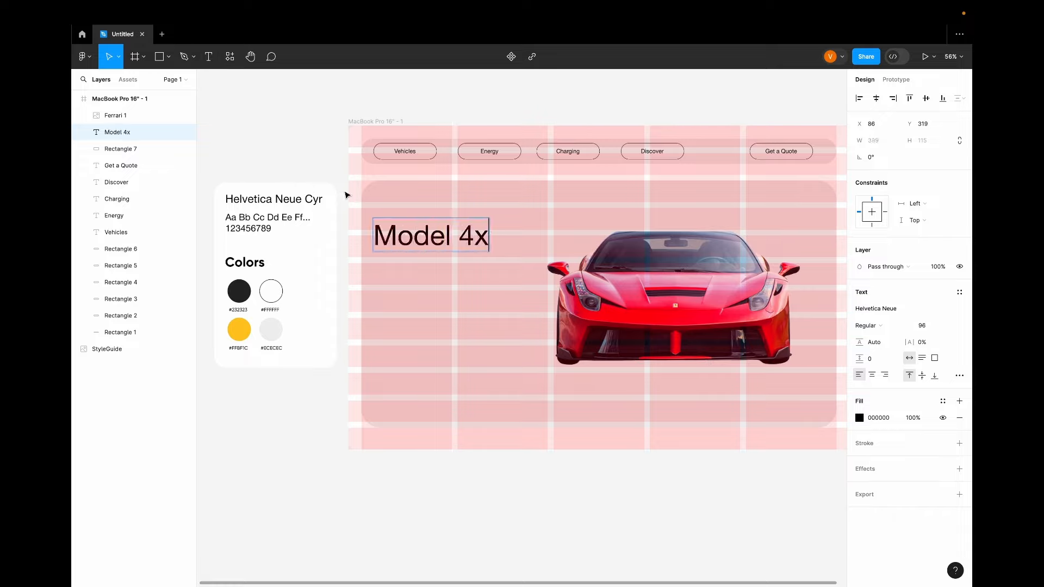
Set the "Model 4x" text to font size 128, placed at X 113, Y 250, and hide the layout grids
key("Escape")
left_click_drag(424, 241, 474, 231)
left_click(950, 325)
left_click(924, 340)
left_click(559, 303)
key("ctrl+g")
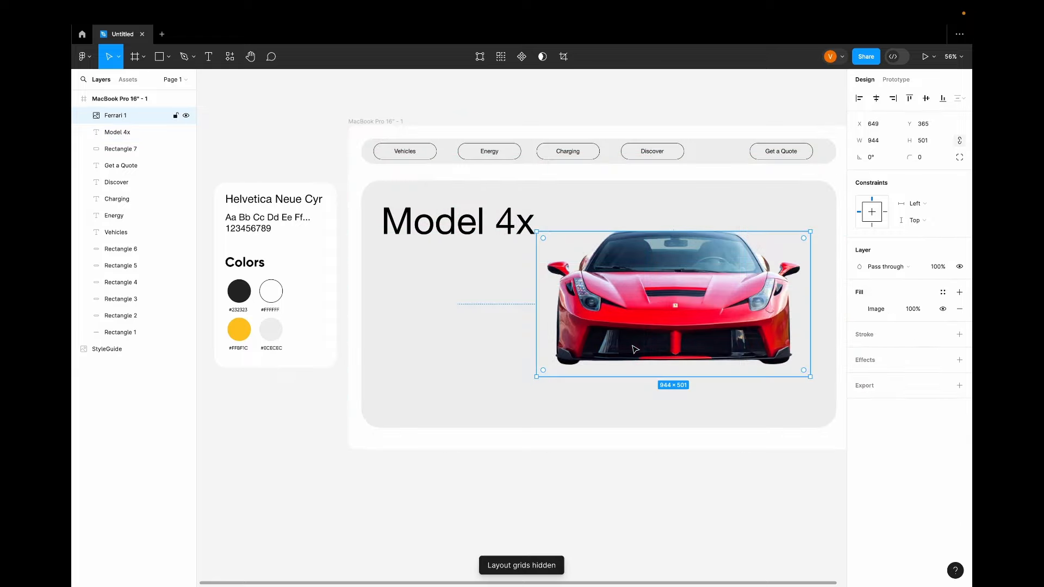
Draw a Pen path curving from the grey panel's bottom edge up behind the car's roof to the panel's right edge
left_click(485, 331)
left_click(631, 321)
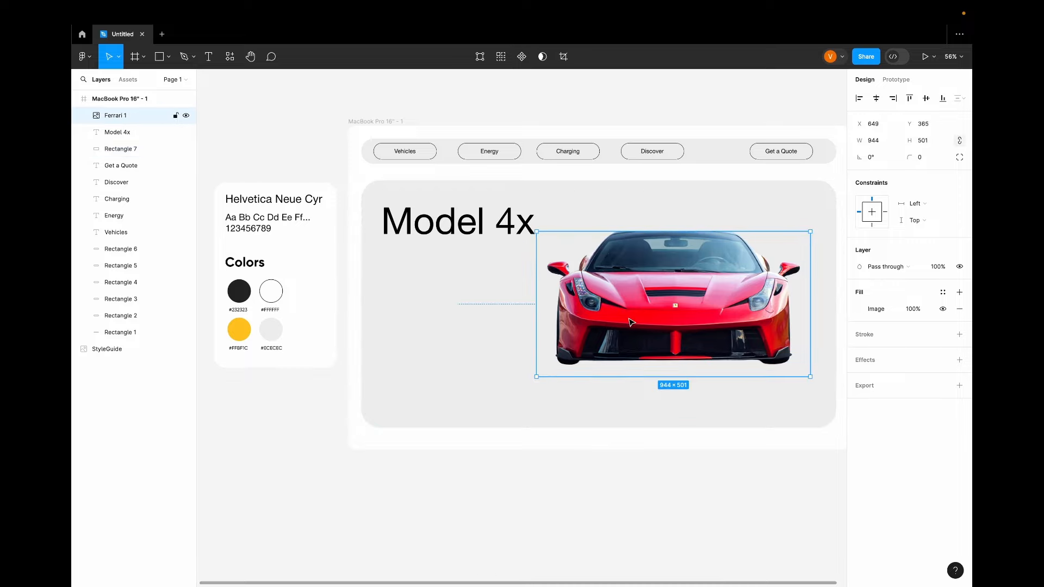
key("p")
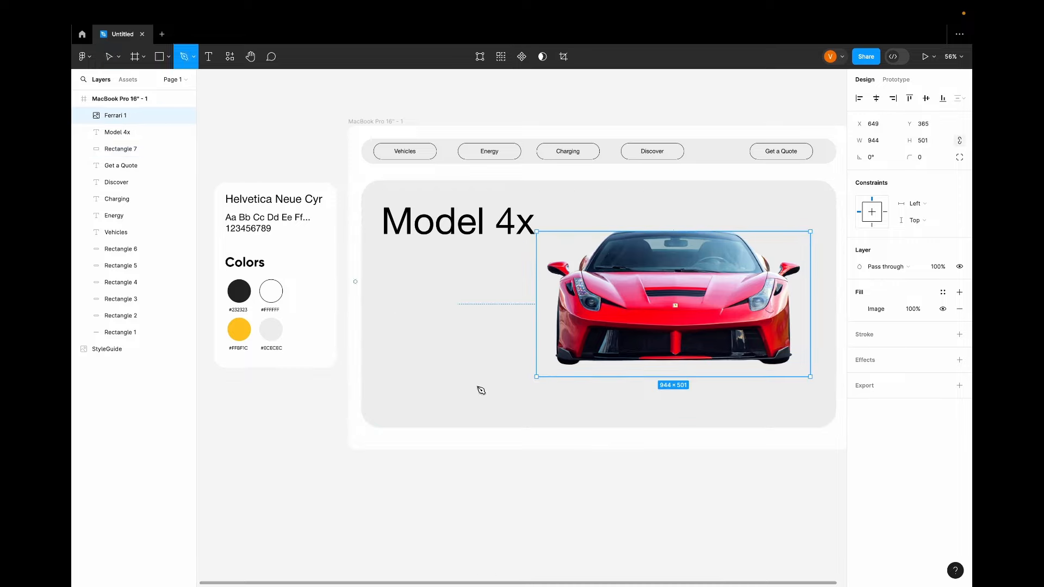
left_click(442, 427)
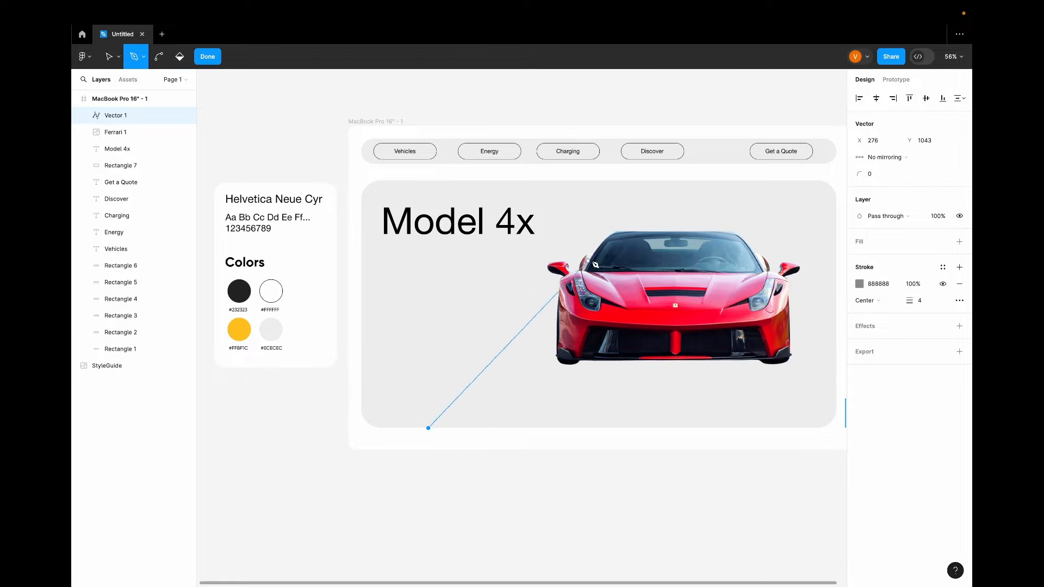
left_click_drag(612, 249, 772, 230)
left_click(836, 239)
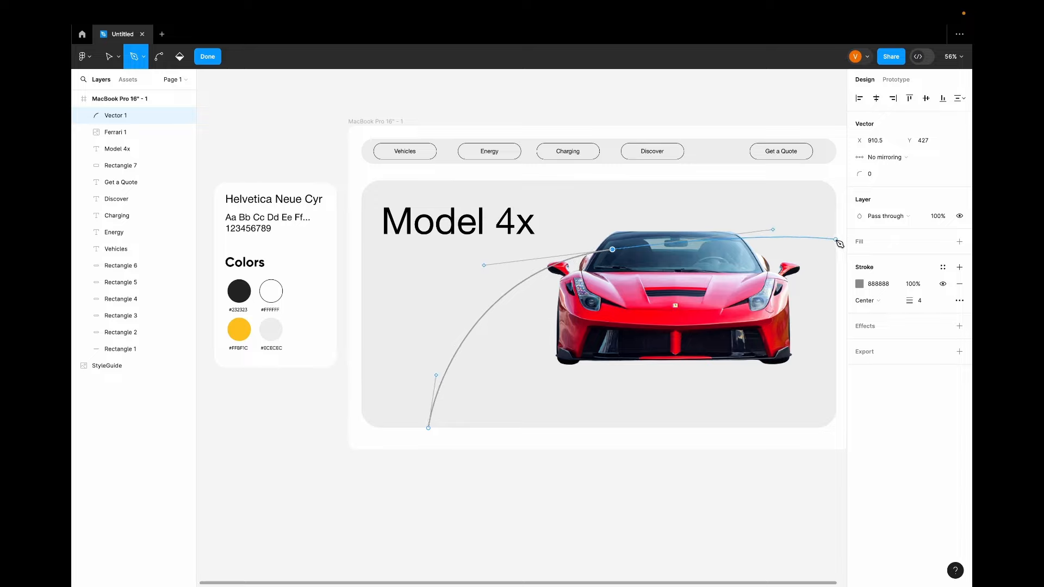
Continue the path down the panel's right edge and back in a curve to the bottom edge, closing the road shape
left_click(835, 329)
left_click_drag(639, 329, 613, 344)
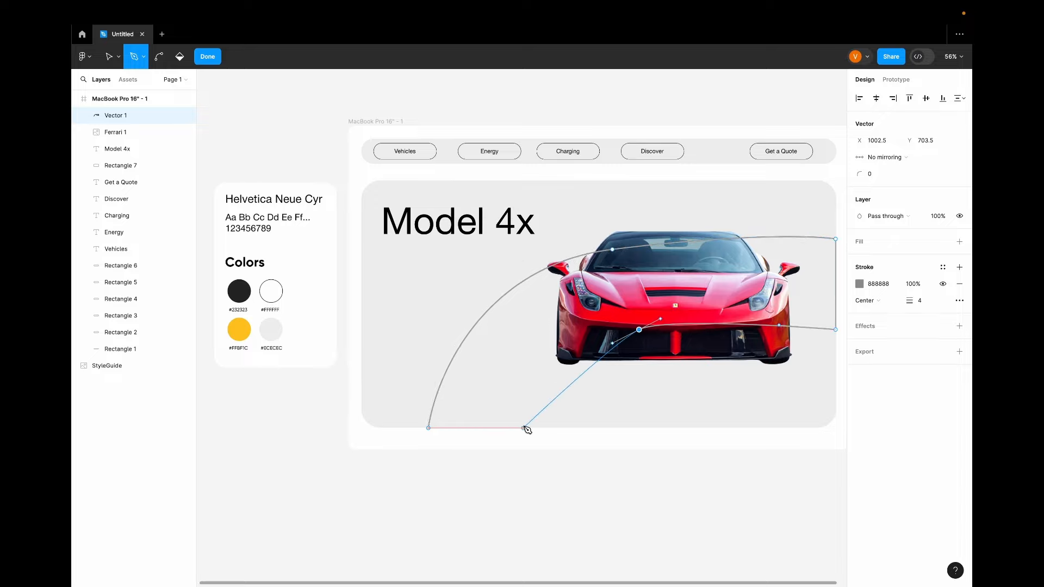
left_click_drag(532, 429, 520, 506)
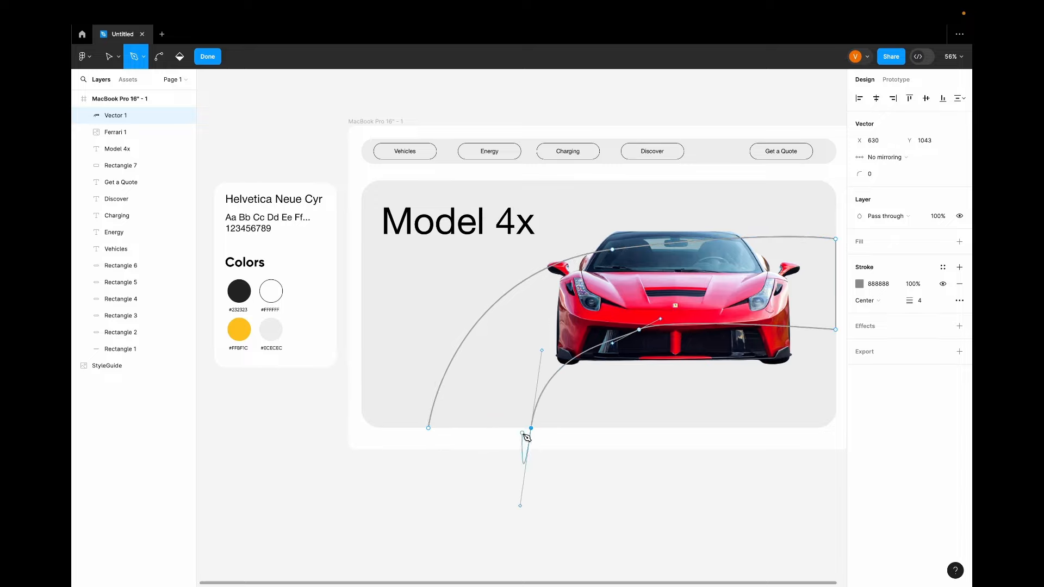
left_click(429, 429)
key("super+z")
key("super")
left_click(429, 429)
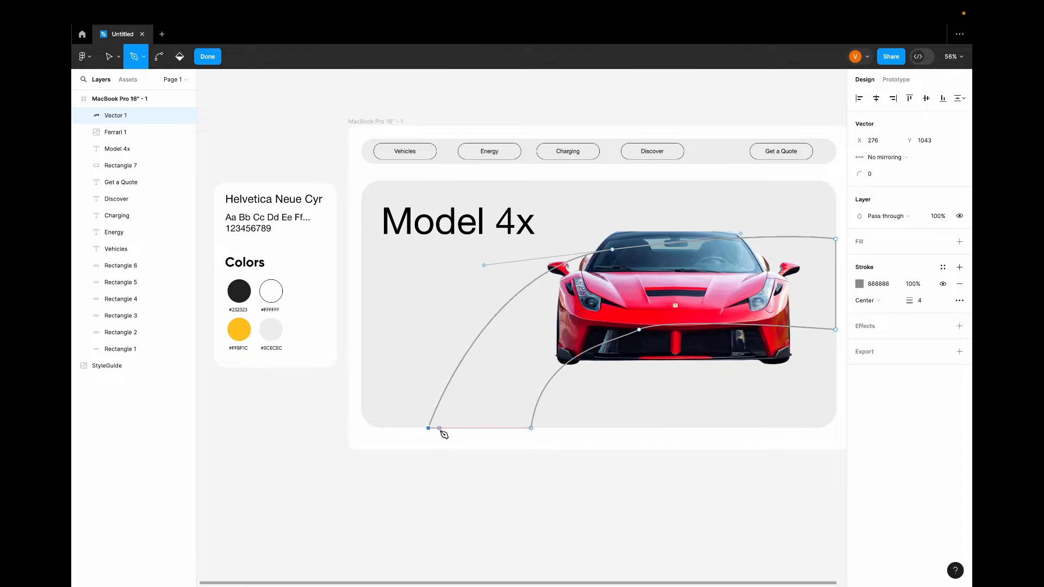
key("Escape")
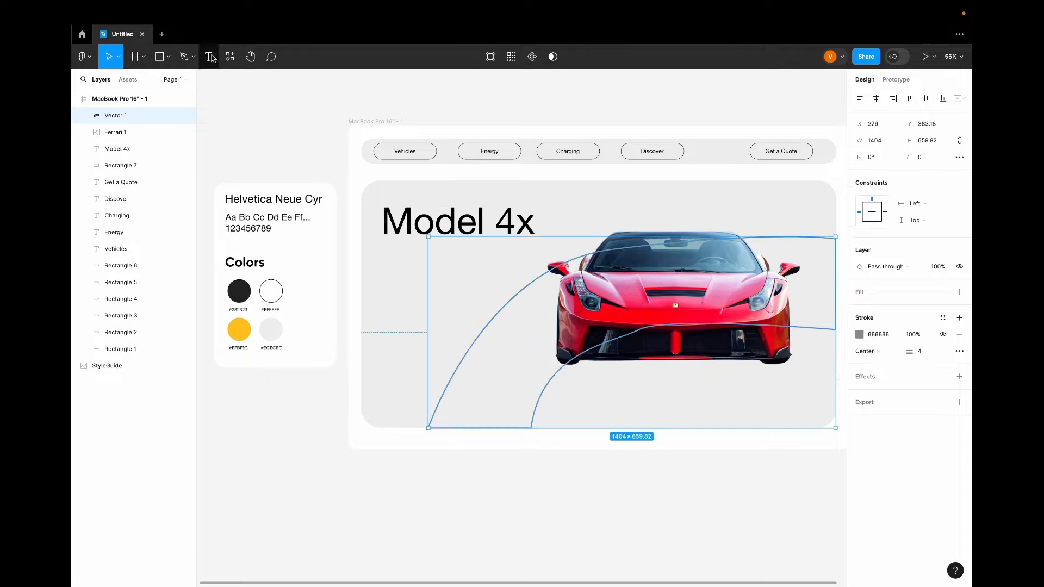
Move the road-shaped vector behind the Ferrari image in the layer order and add a fill to it
left_click_drag(114, 115, 114, 134)
left_click(451, 521)
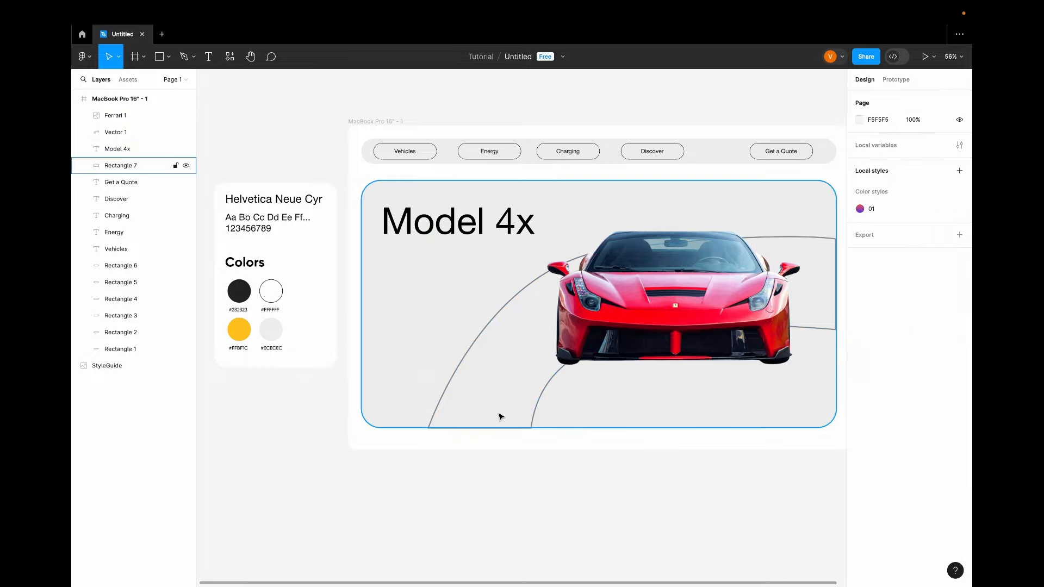
left_click(536, 404)
left_click(959, 292)
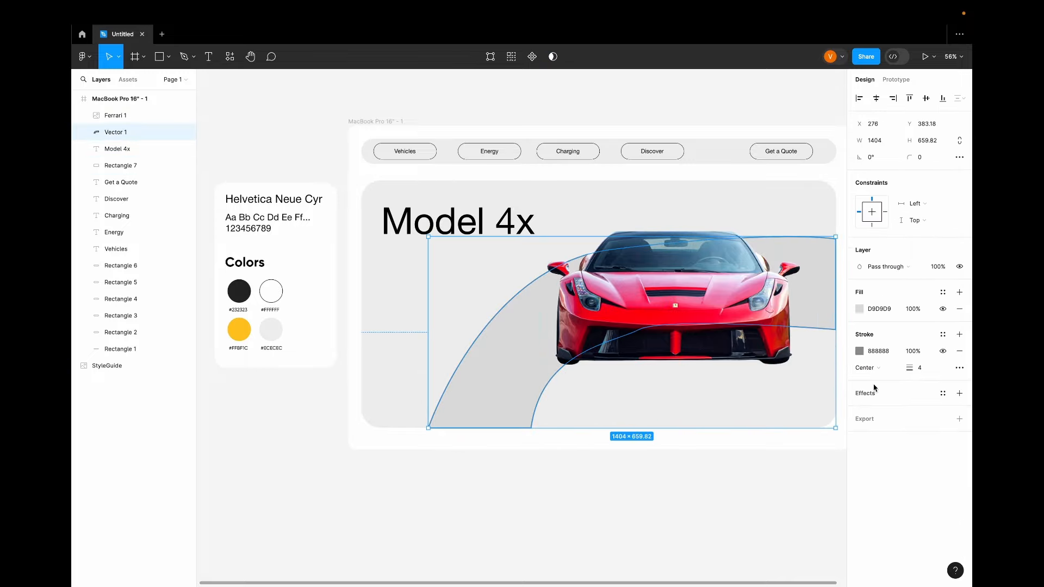
Set the road shape's fill to FFFFFF and remove its stroke
left_click(859, 309)
type("FFFFFF")
key("Return")
left_click(959, 351)
left_click(745, 508)
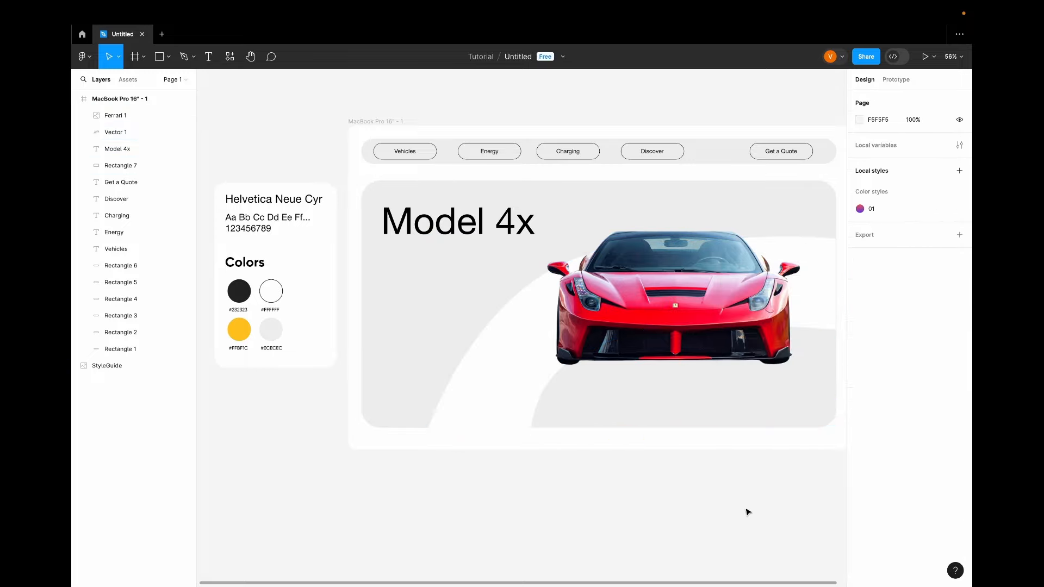
Try enlarging the Ferrari image to 1001 by 531 and moving it to X 596, Y 350
left_click(707, 304)
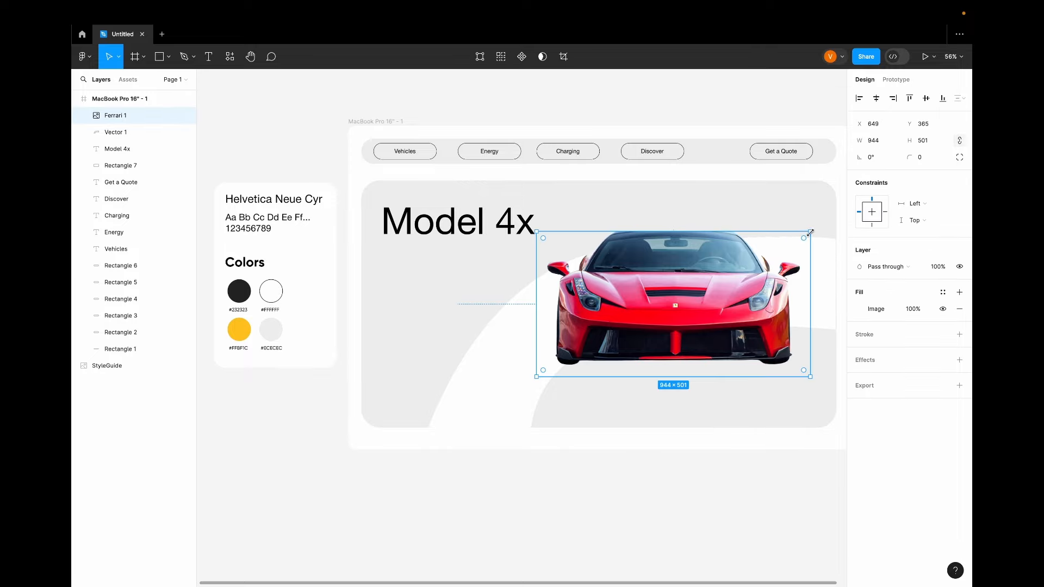
left_click_drag(810, 233, 826, 224)
key("ctrl+g")
left_click_drag(693, 320, 678, 315)
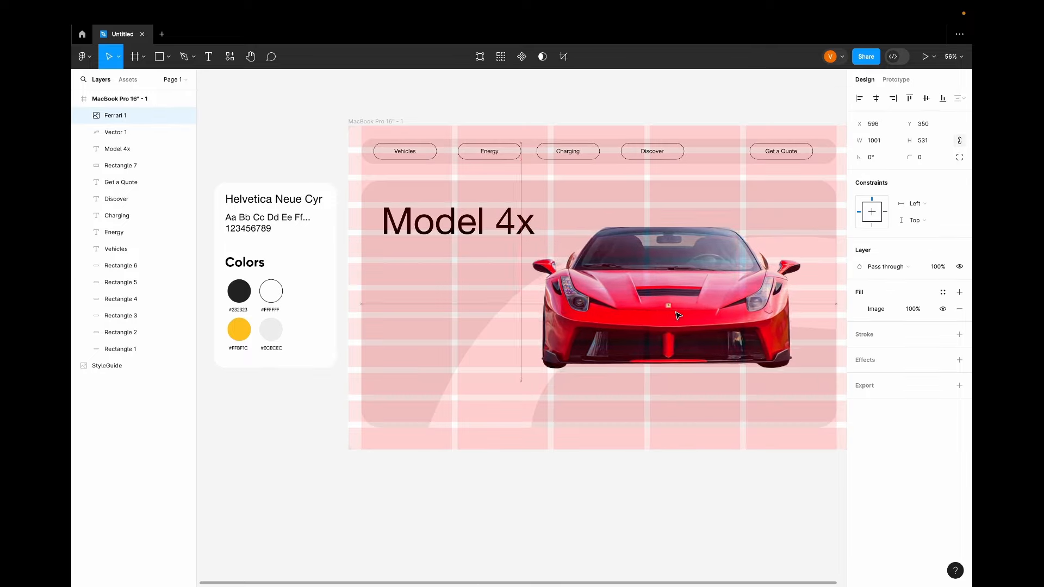
left_click(624, 548)
key("ctrl+z")
key("ctrl+z")
key("ctrl+z")
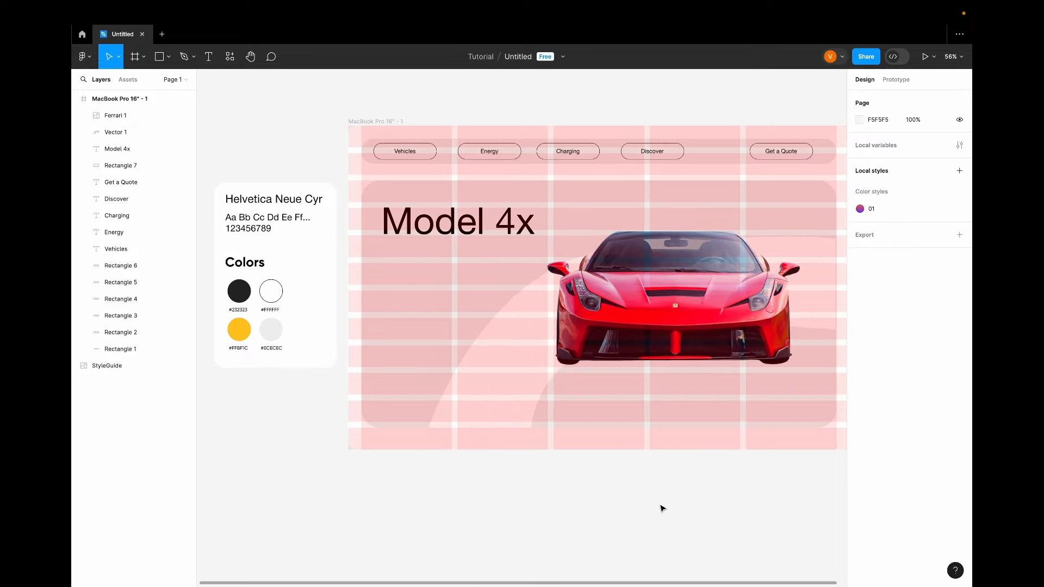
key("ctrl+g")
Change the headline text to "Model 4X" with a capital X
left_click(525, 225)
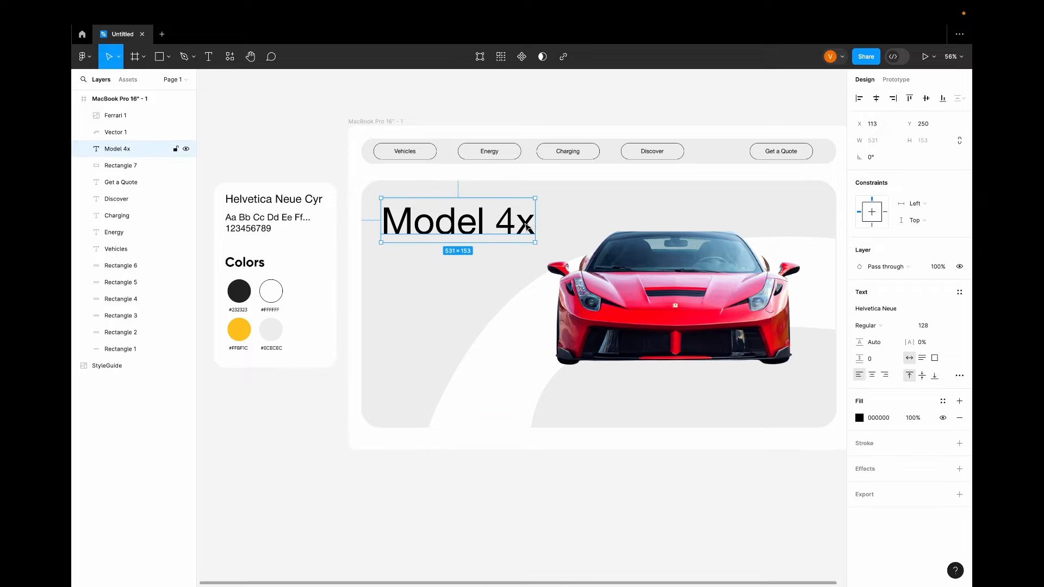
double_click(531, 233)
left_click(532, 228)
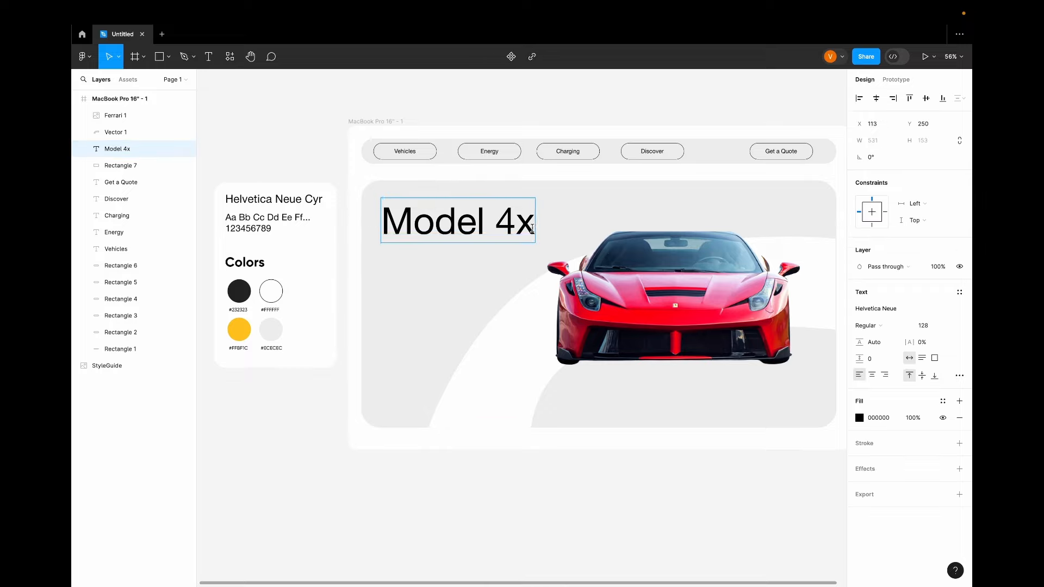
key("BackSpace")
type("X")
key("Escape")
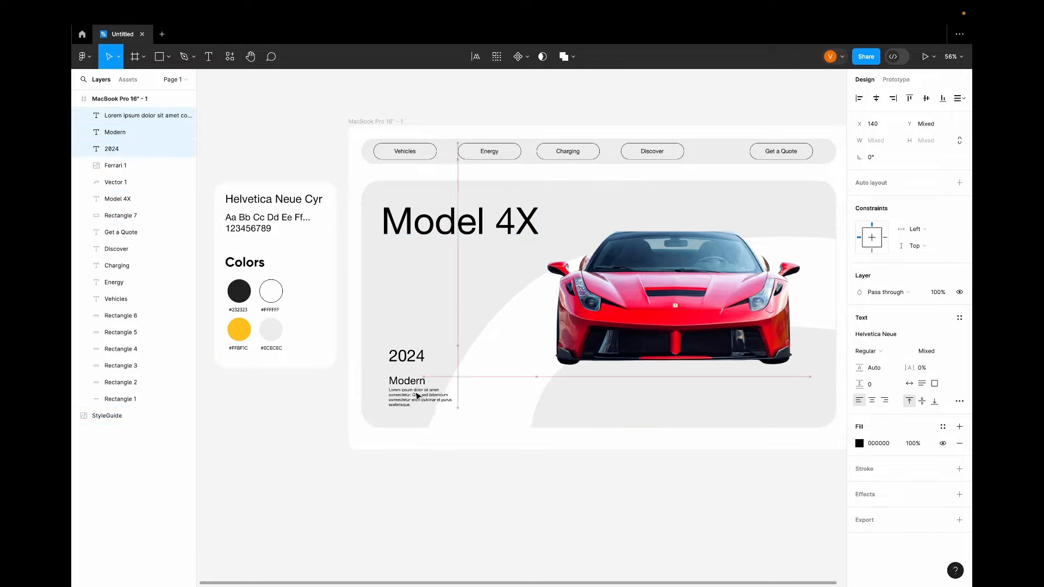
With the layout grids shown, duplicate the "2024 / Modern" text block into the second column and move the Ferrari image up and slightly left
key("ctrl+shift+4")
left_click_drag(402, 381, 481, 380, "alt")
left_click_drag(697, 331, 684, 312)
Duplicate the second column's heading, subheading and lorem ipsum paragraph into the third grid column at X 708
left_click(480, 357)
left_click(482, 380, "shift")
left_click(479, 399, "shift")
left_click_drag(480, 399, 573, 398, "alt")
left_click(609, 493)
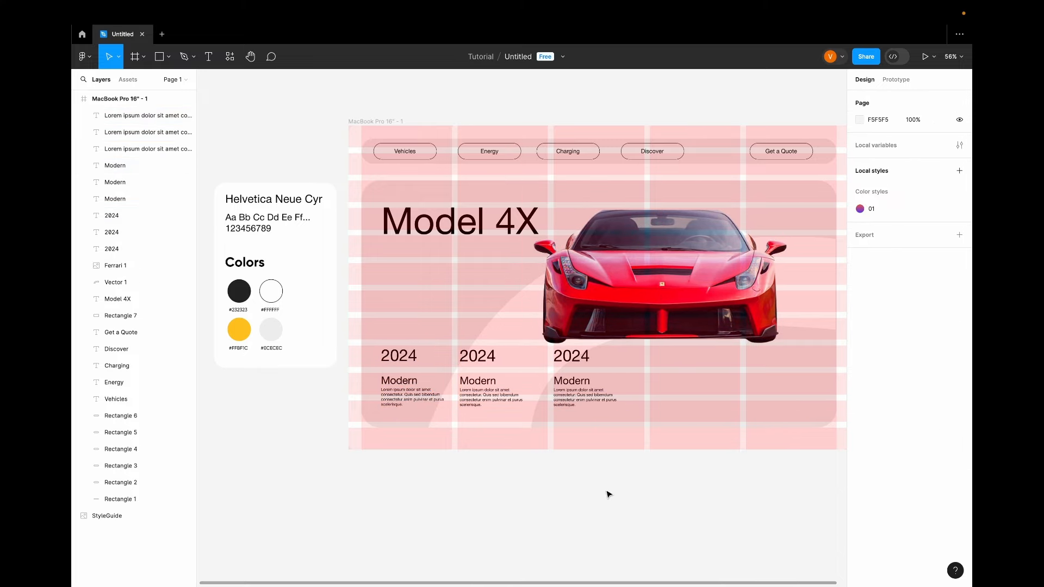
Change the second column's heading to "3s" and the third column's heading to "290km/hr"
double_click(478, 357)
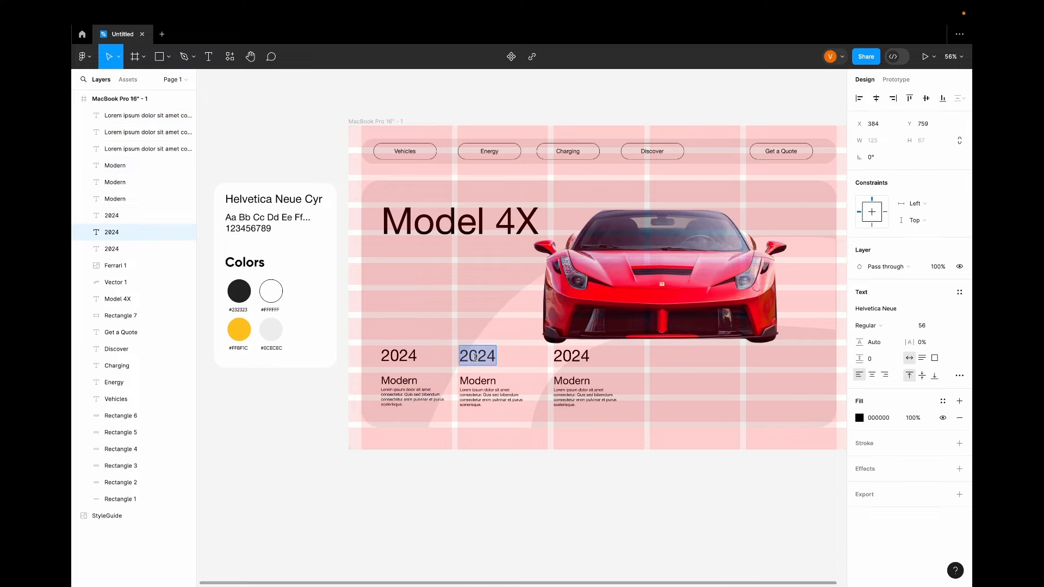
type("3s")
double_click(568, 356)
type("290km")
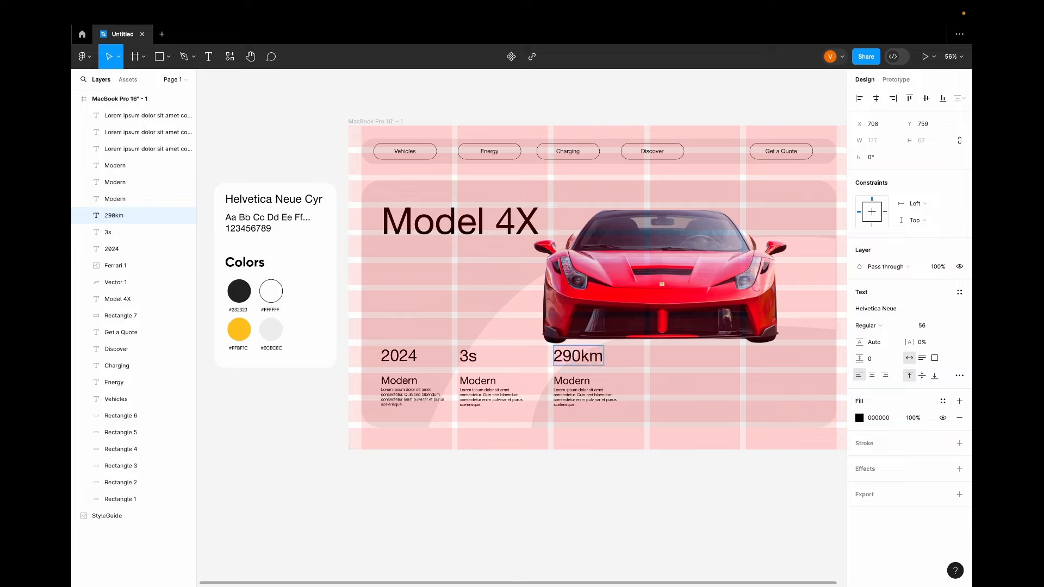
type("/hr")
Change the third column's subheading to "Comfortable" and the second column's subheading to "Minimalist"
double_click(571, 380)
type("Comfortable")
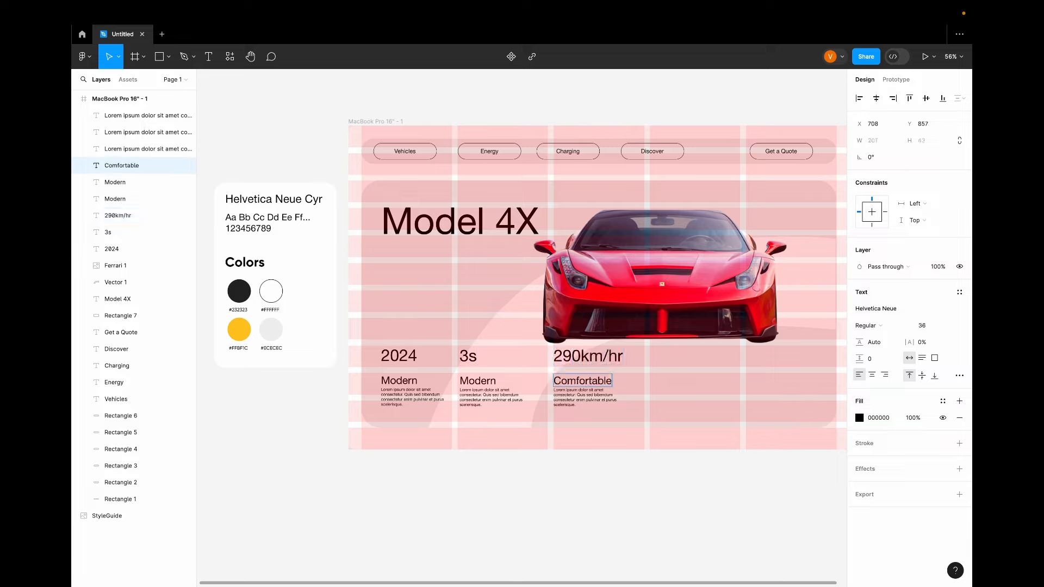
double_click(477, 380)
type("Minimalist")
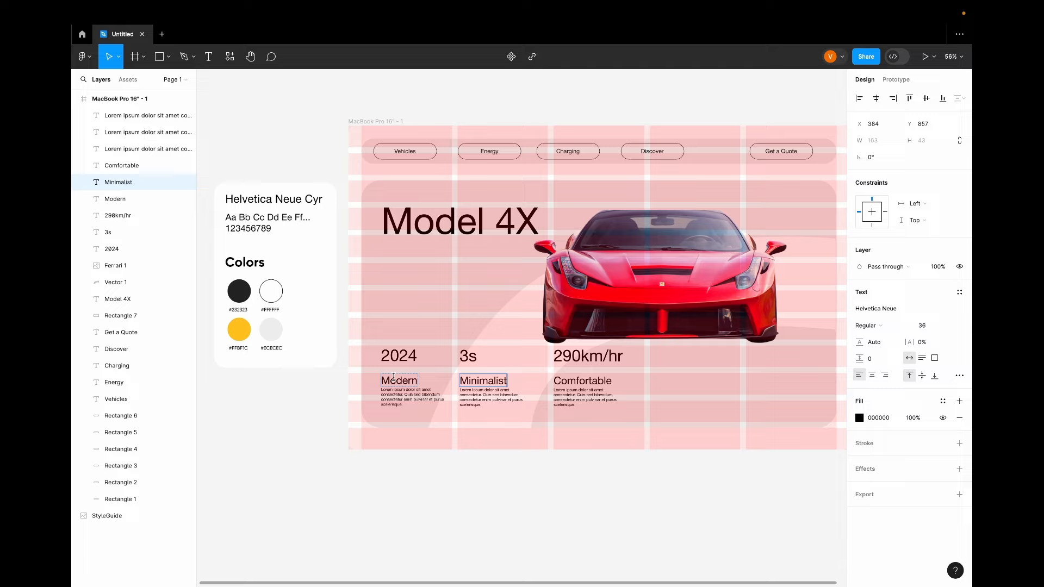
left_click(393, 376)
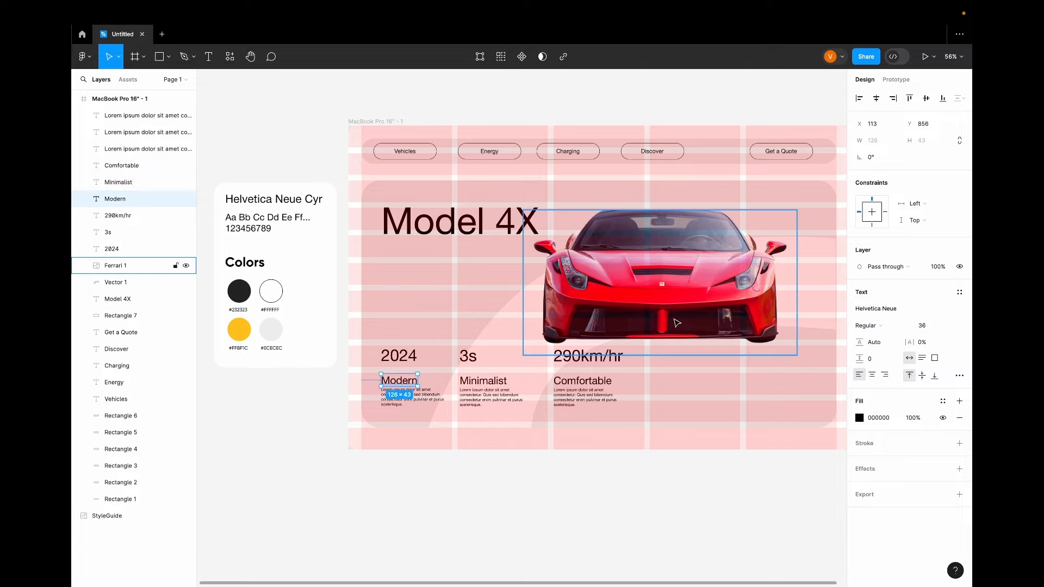
Draw a 192 by 52 rectangle in the fourth grid column beside "290km/hr" and give it a corner radius of 52
key("r")
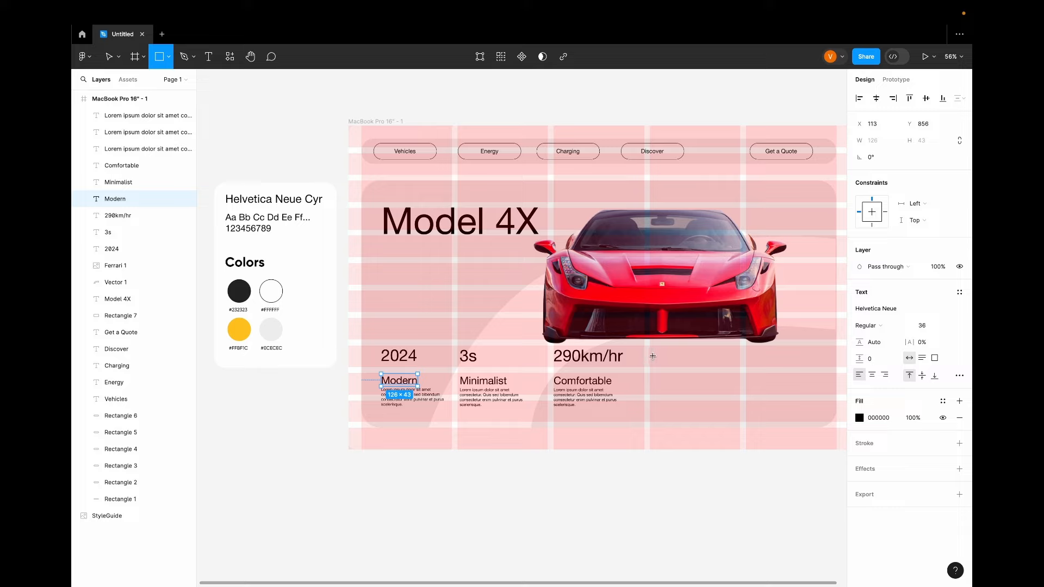
left_click_drag(651, 354, 679, 352)
left_click(920, 157)
type("52")
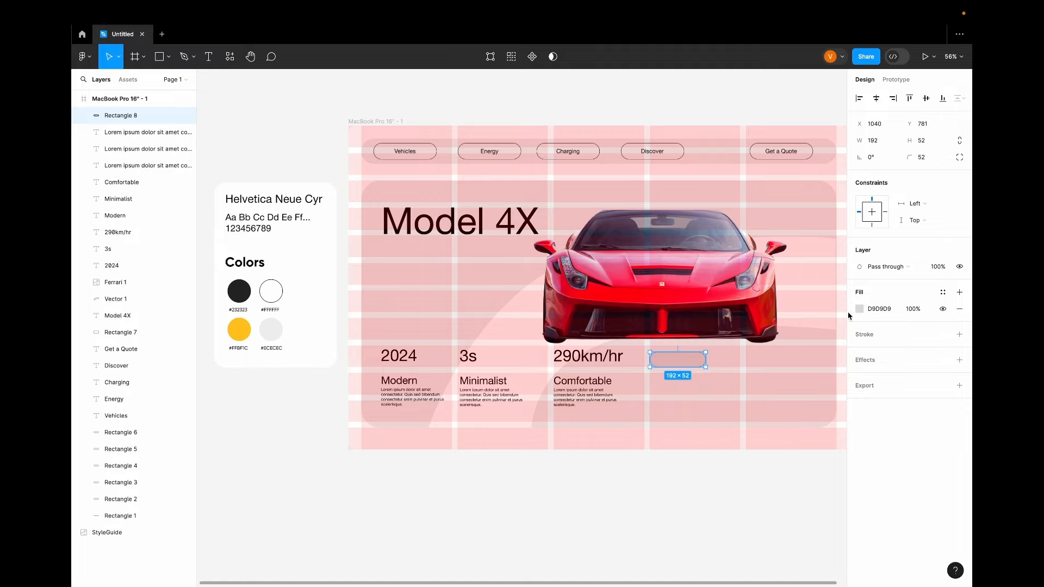
Give the new pill an ECECEC fill at 0% opacity and a 1 px black inside stroke
left_click(859, 308)
left_click(738, 461)
left_click(752, 162)
left_click(911, 309)
type("0")
left_click(960, 334)
Duplicate the outlined pill twice to make an evenly spaced row of three reaching the grey panel's right edge
scroll(680, 359, "up", 2)
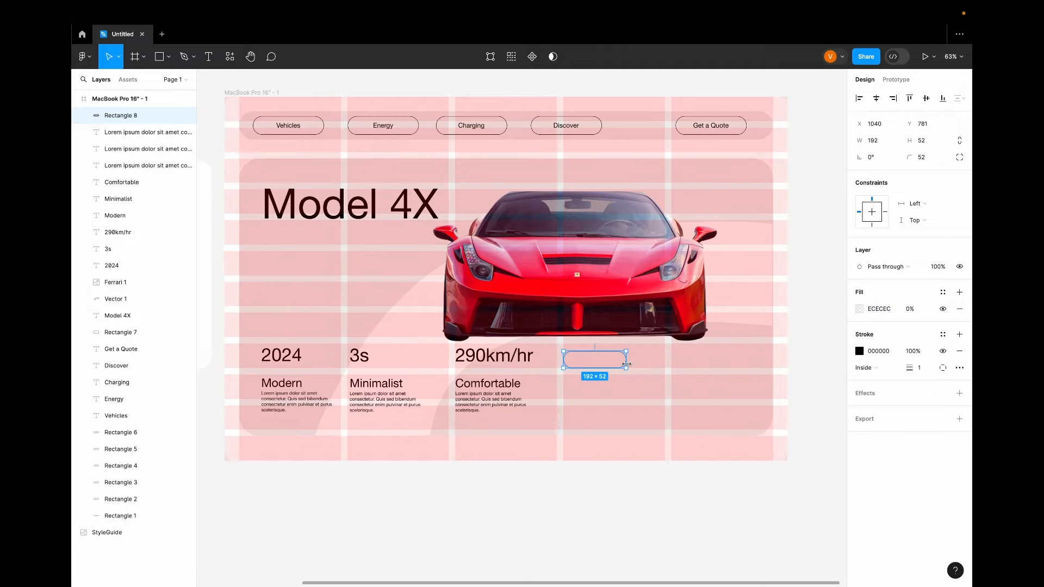
left_click_drag(621, 360, 694, 360)
key("ctrl+d")
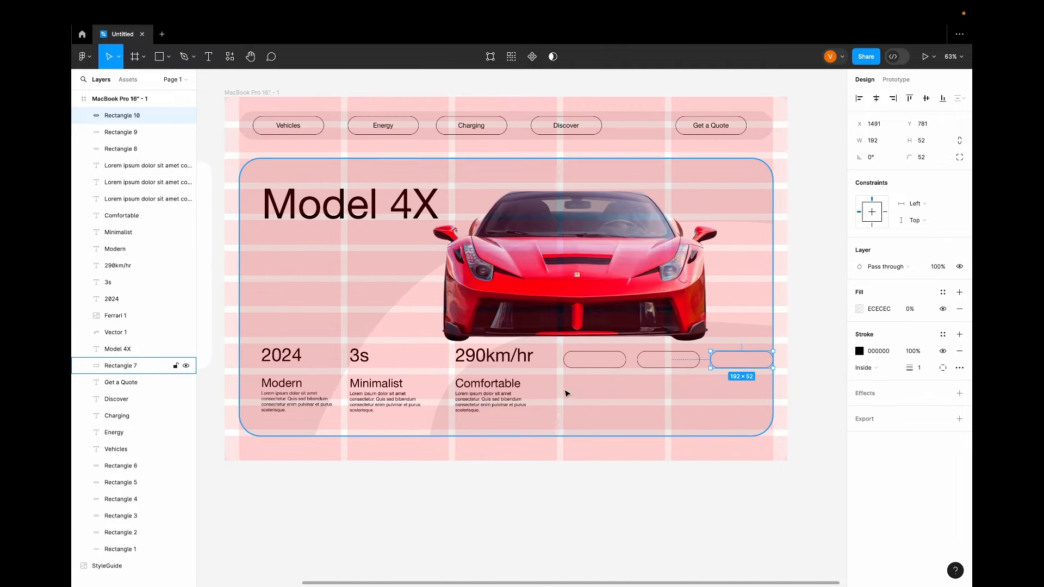
Add the text "335mi" at font size 20, centred in the first outlined pill
left_click(208, 57)
left_click(593, 380)
type("335mi")
left_click(562, 338)
left_click(118, 57)
left_click(562, 338)
Copy the label into the second and third pills, changing the copies to "149mph" and "3.8sec"
left_click_drag(603, 380, 746, 363)
double_click(668, 360)
type("149mph")
left_click(680, 415)
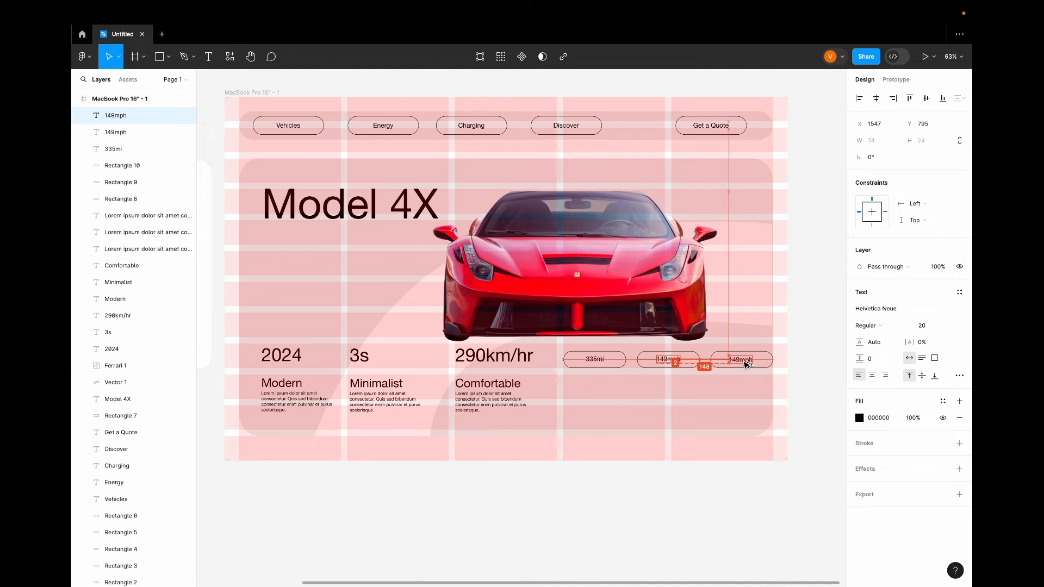
double_click(742, 360)
type("3.8sec")
Copy the pill label beneath the pills as captions, and change the first one to "Range" at font size 15
left_click_drag(595, 360, 723, 378)
double_click(576, 376)
type("Range")
left_click(945, 325)
left_click(936, 299)
Change the captions under the second and third pills to "Top speed" and "0-60mph"
double_click(647, 379)
key("BackSpace")
type("Top speed")
left_click(658, 399)
double_click(723, 379)
type("0-60mph")
key("Escape")
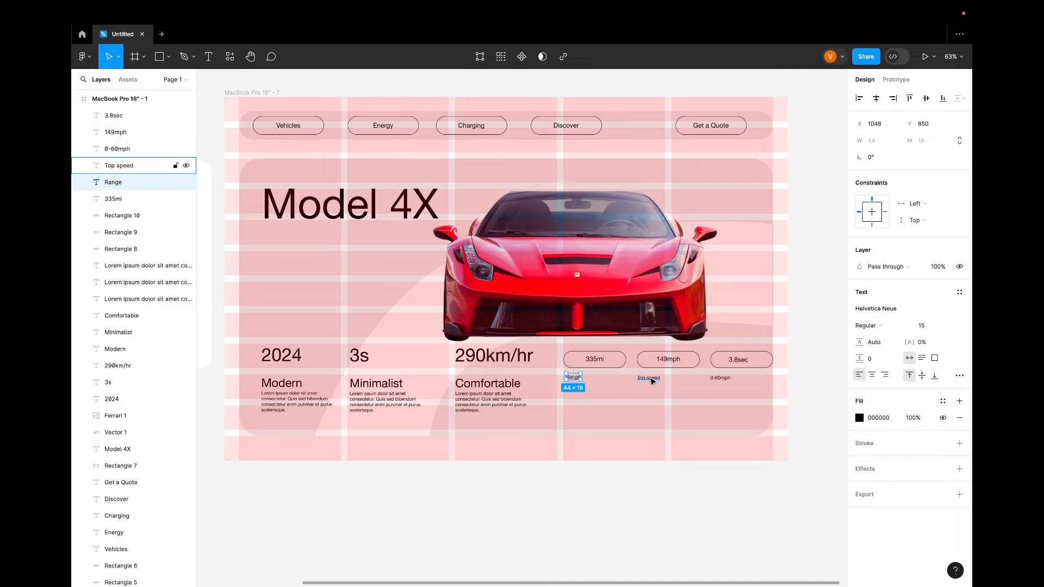
Adjust the positions of the captions so they sit slightly inset beneath their pills
left_click(652, 378, "shift")
left_click(574, 376, "shift")
left_click(623, 416)
Copy the first pill below the captions as a larger pill and label it "$110,000 Vehicle Price"
left_click(621, 361)
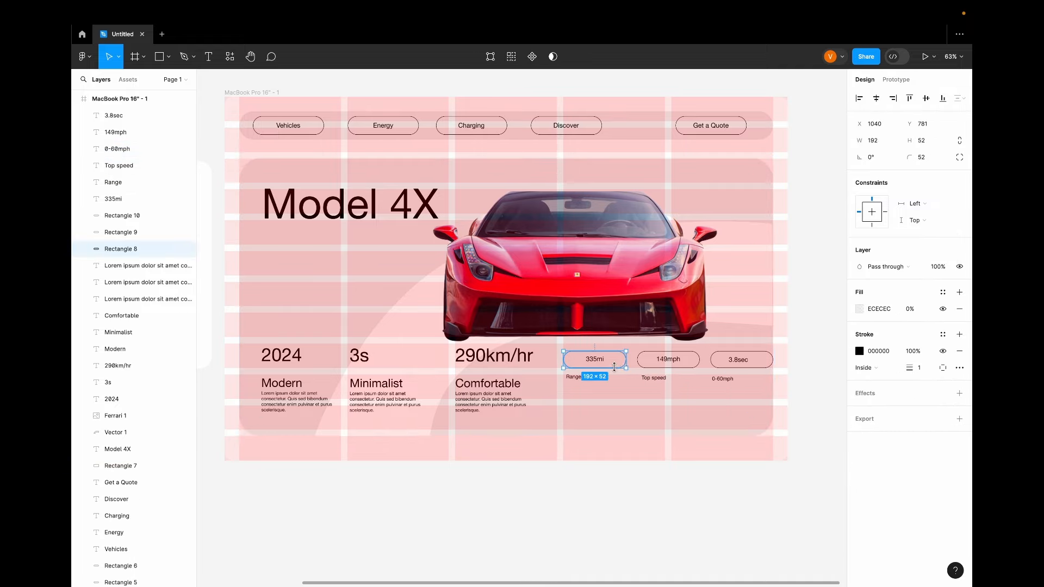
left_click_drag(621, 361, 710, 417)
key("t")
left_click(608, 417)
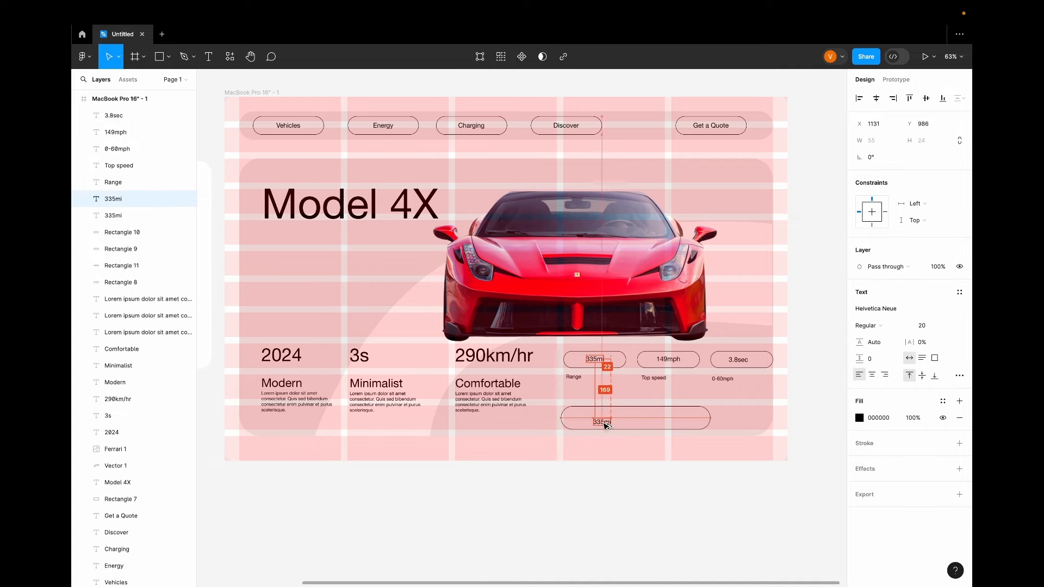
type("$110,000 Vehicle Price")
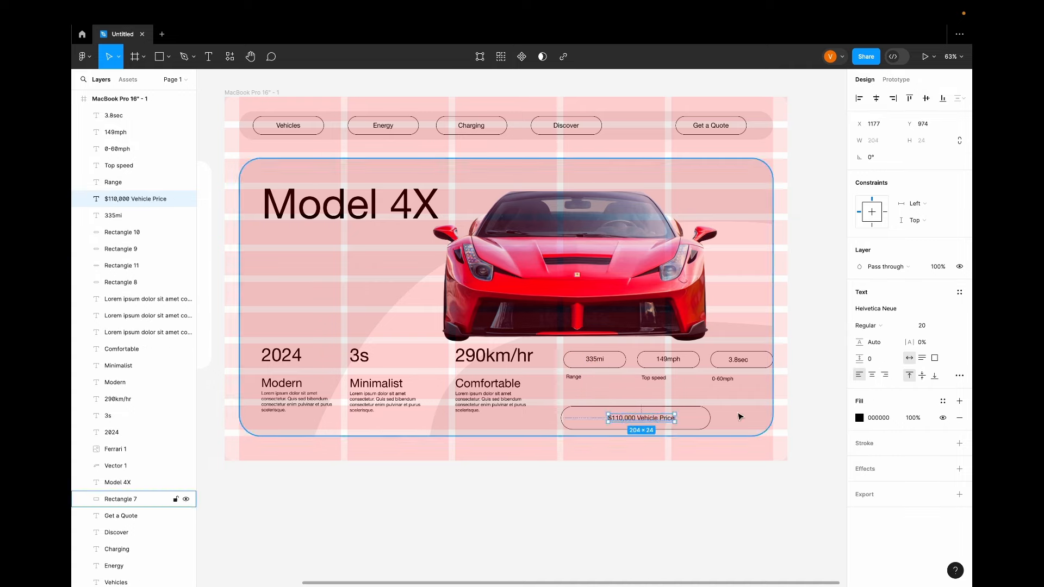
key("Escape")
Set the price text to font size 24 and move it with its pill slightly right, in line with the "Range" caption
left_click(668, 427, "shift")
left_click(625, 422)
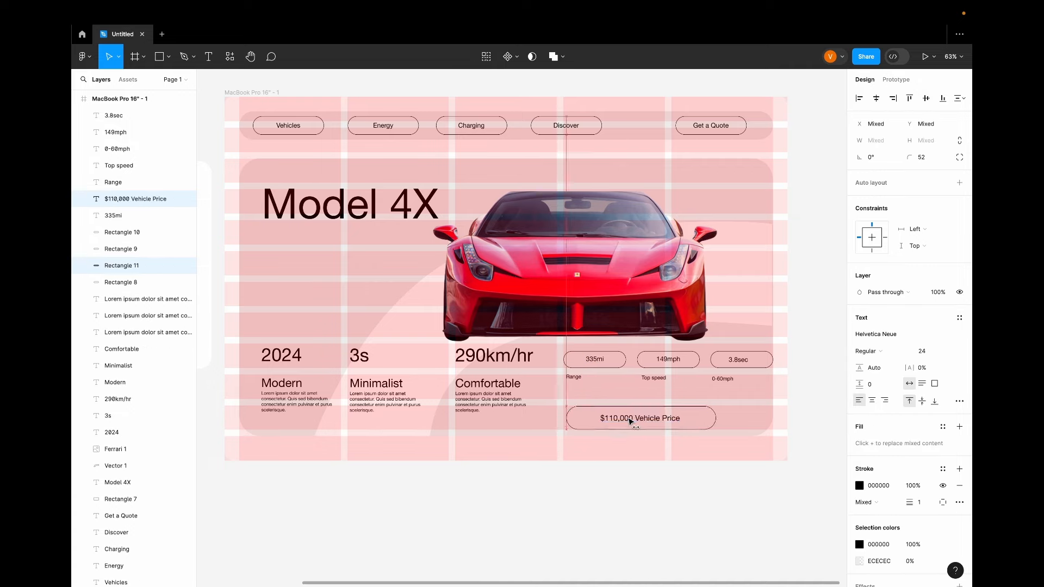
left_click_drag(625, 422, 635, 422)
key("shift+i")
left_click(257, 197)
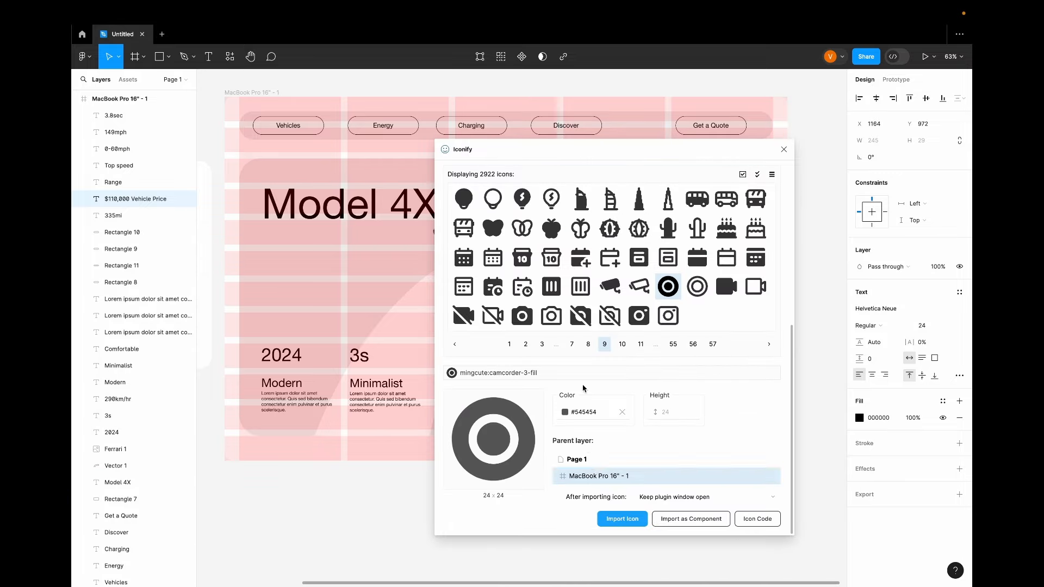
left_click(781, 151)
right_click(613, 314)
left_click(642, 320)
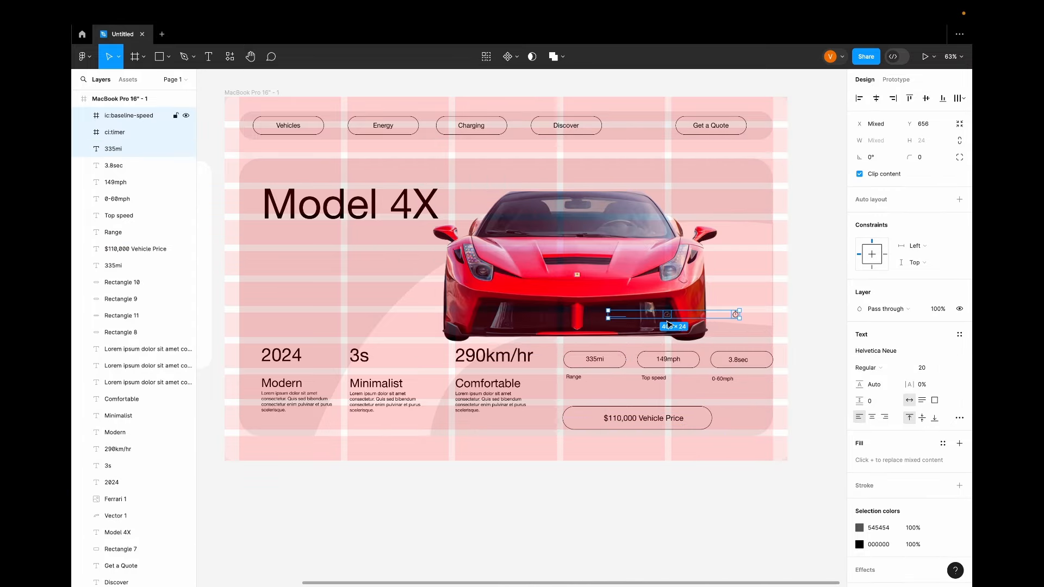
left_click_drag(631, 316, 603, 344)
key("super+z")
key("super+z")
Add bolt, speedometer and timer icons to the first, second and third spec pills, with the values shifted right beside them
right_click(504, 384)
left_click(529, 299)
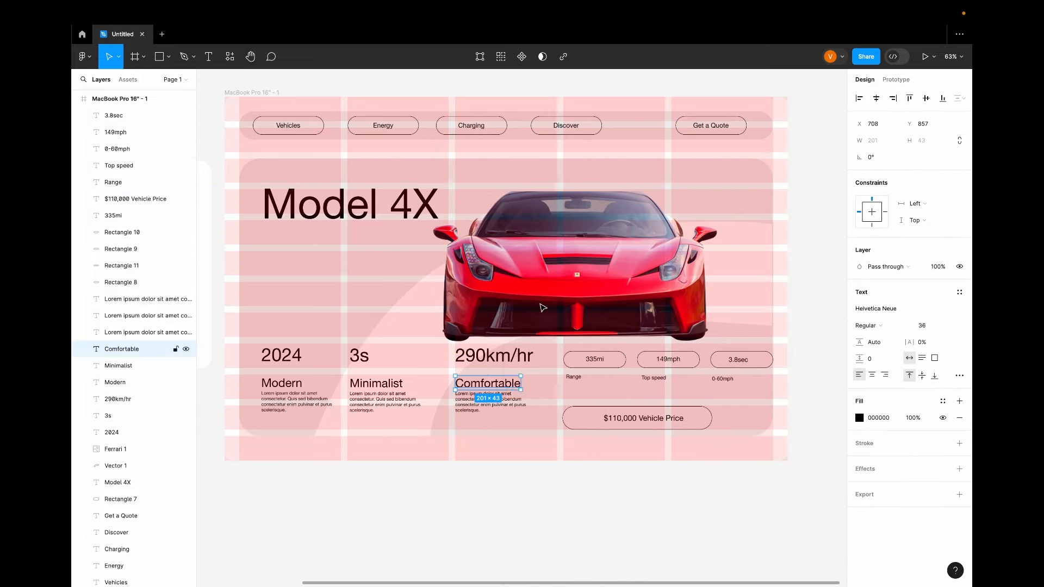
left_click_drag(484, 383, 627, 361)
left_click(714, 359)
left_click_drag(714, 359, 746, 364)
left_click_drag(664, 362, 671, 362)
left_click_drag(647, 361, 580, 359)
left_click(581, 361)
key("Escape")
scroll(581, 361, "up", 5)
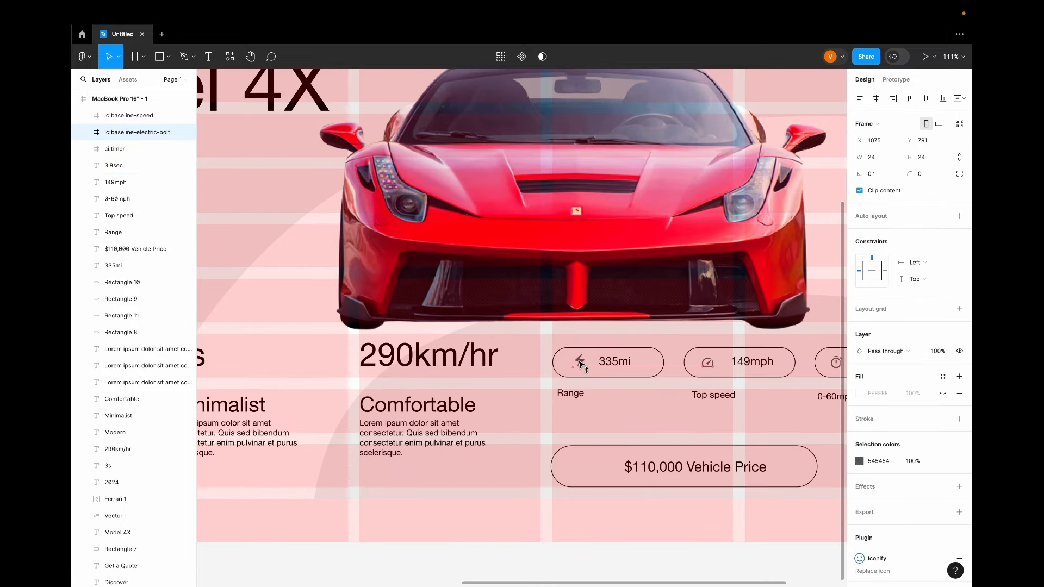
left_click_drag(706, 363, 740, 363)
scroll(709, 364, "right", 3)
scroll(505, 429, "down", 1)
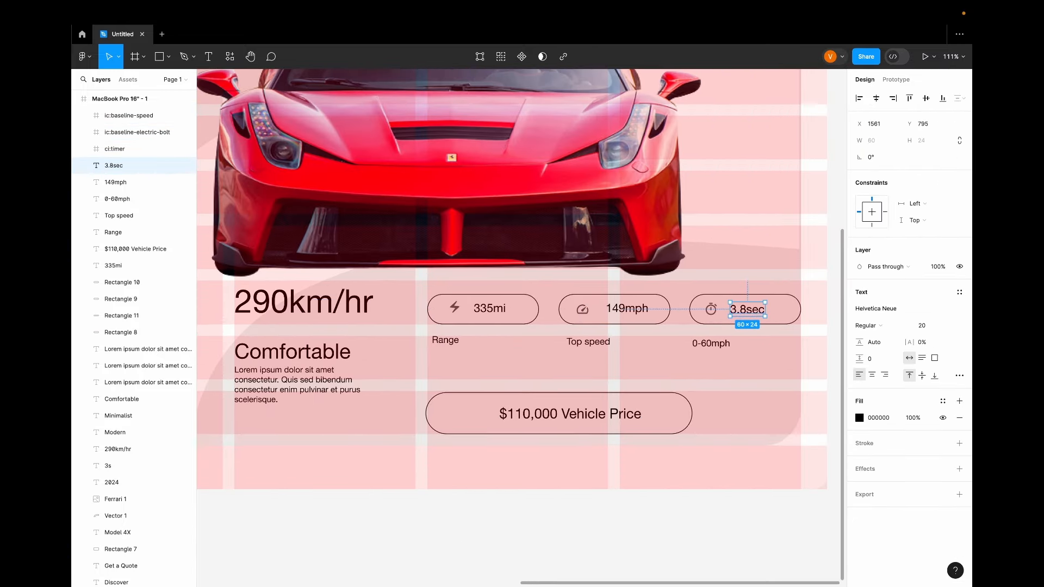
Add the add-card icon to the price pill and caption the pill "Ex-showroom price, inclusive of all the tax and services."
right_click(454, 409)
left_click(479, 300)
left_click_drag(446, 340, 445, 455)
double_click(442, 451)
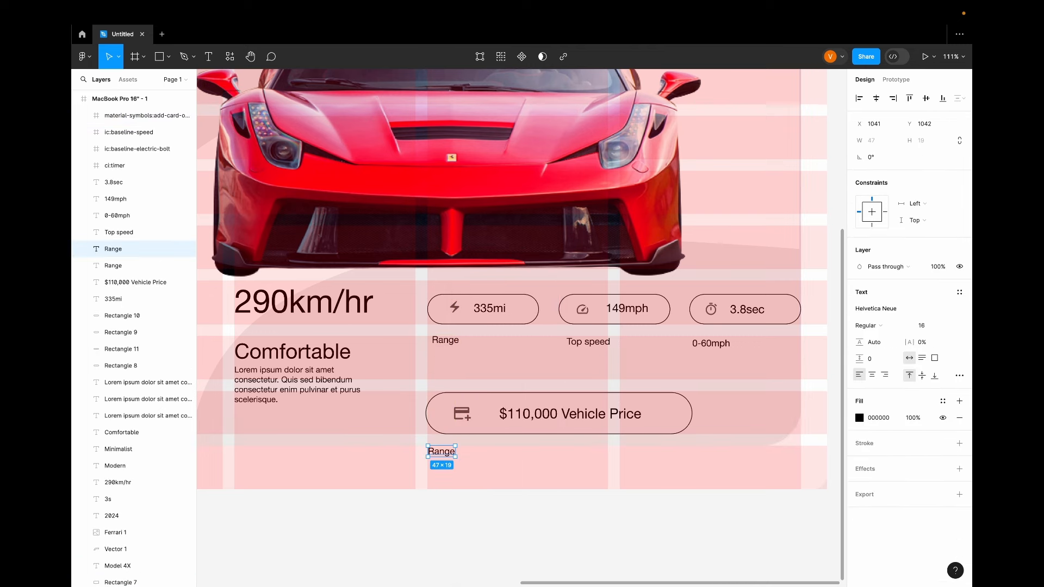
type("Ex-showroom price, inclusive of ")
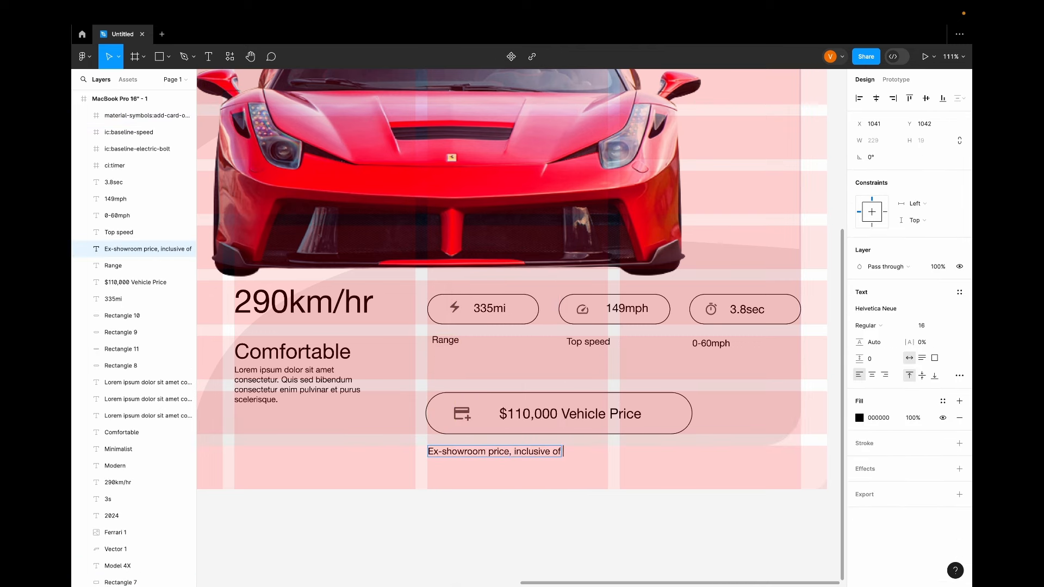
type("all the tax and services.")
key("Escape")
key("shift+1")
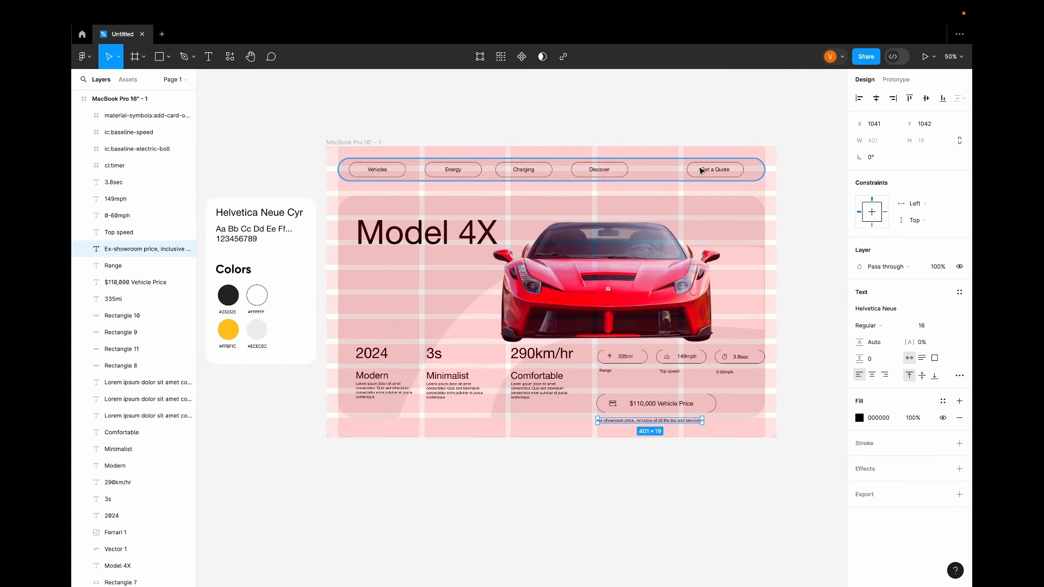
Fill the "Get a Quote" pill with the style guide's yellow #FFBF1C at 100% opacity and shift its label slightly left of center
left_click(710, 170)
left_click_drag(710, 171, 715, 172)
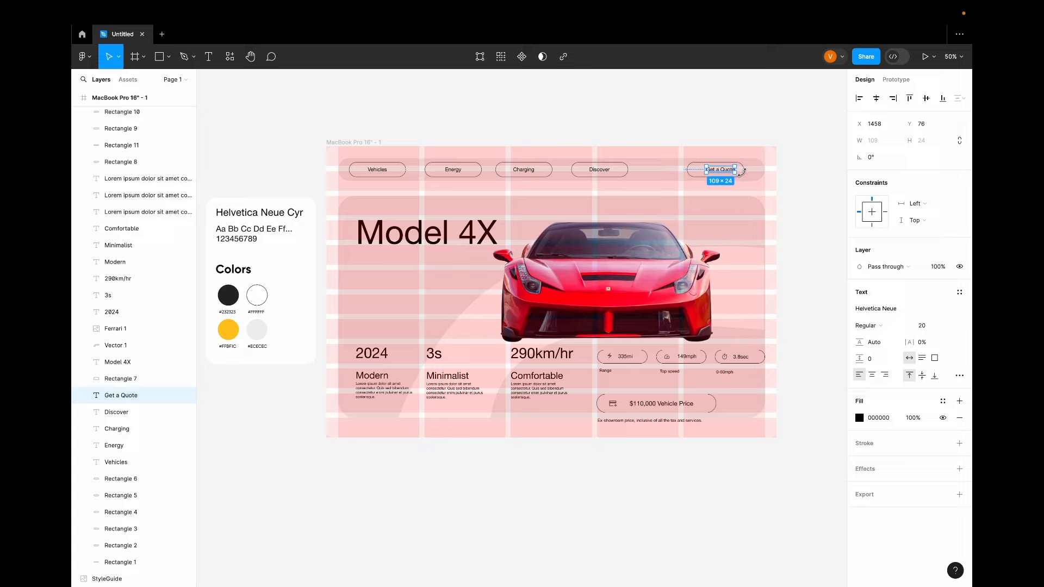
left_click(742, 173)
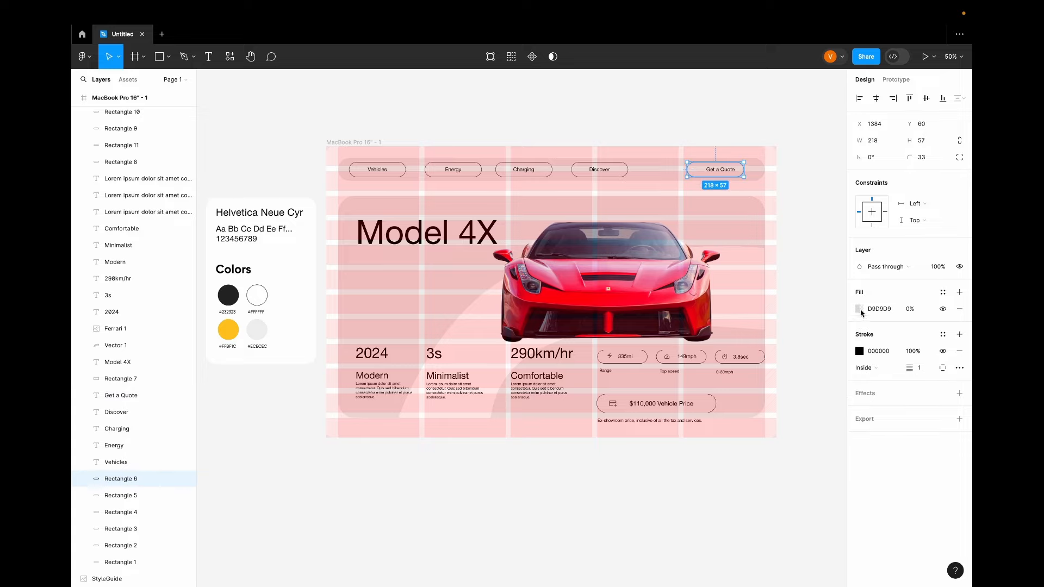
left_click(908, 309)
key("Return")
left_click(858, 308)
left_click(736, 462)
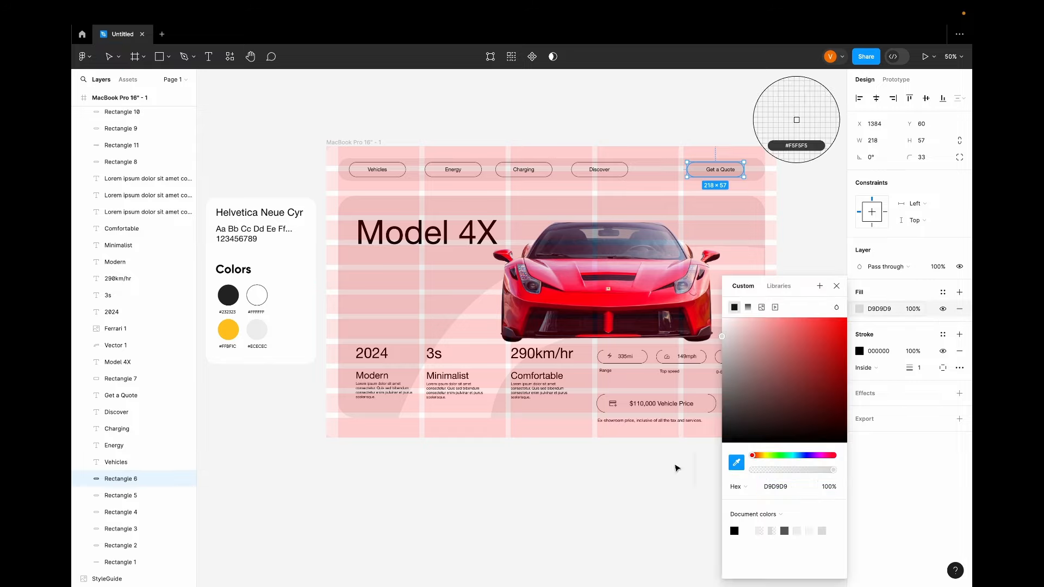
left_click(229, 330)
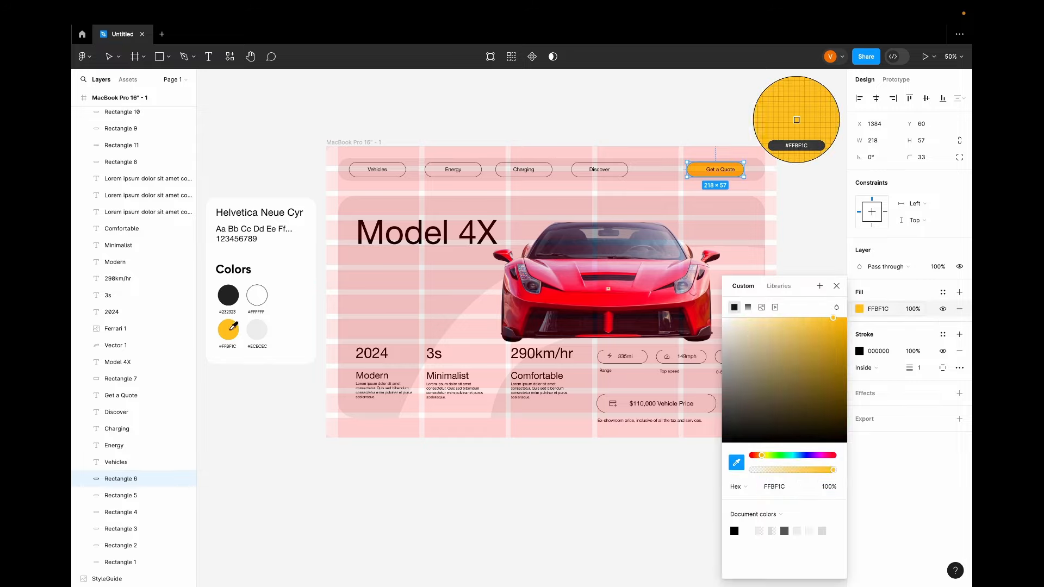
left_click(836, 287)
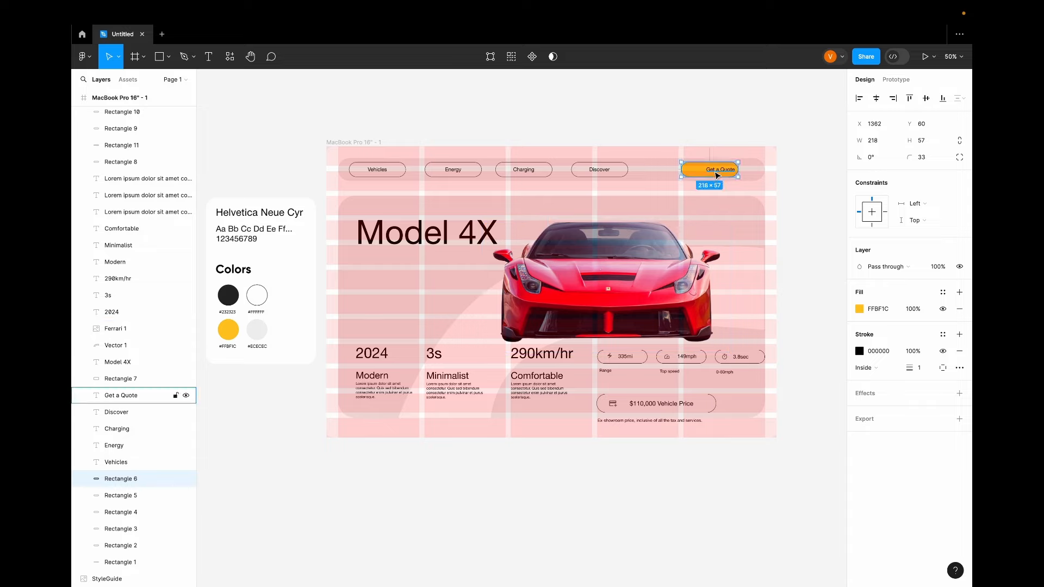
left_click_drag(720, 173, 711, 173)
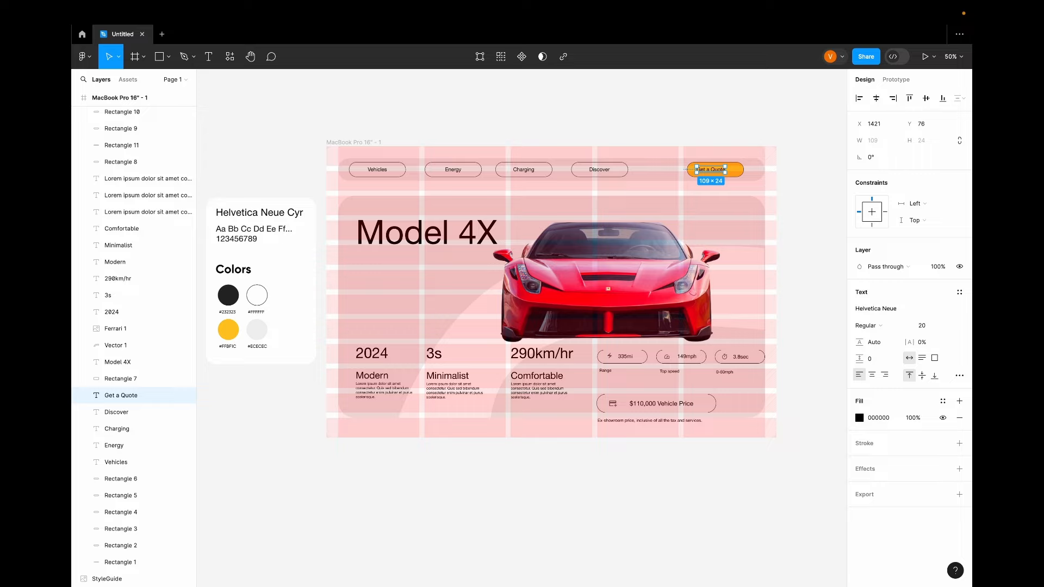
Import the mingcute:camcorder-3-fill icon with Iconify and place it right of the "Get a Quote" label as the frame's front layer
left_click(230, 57)
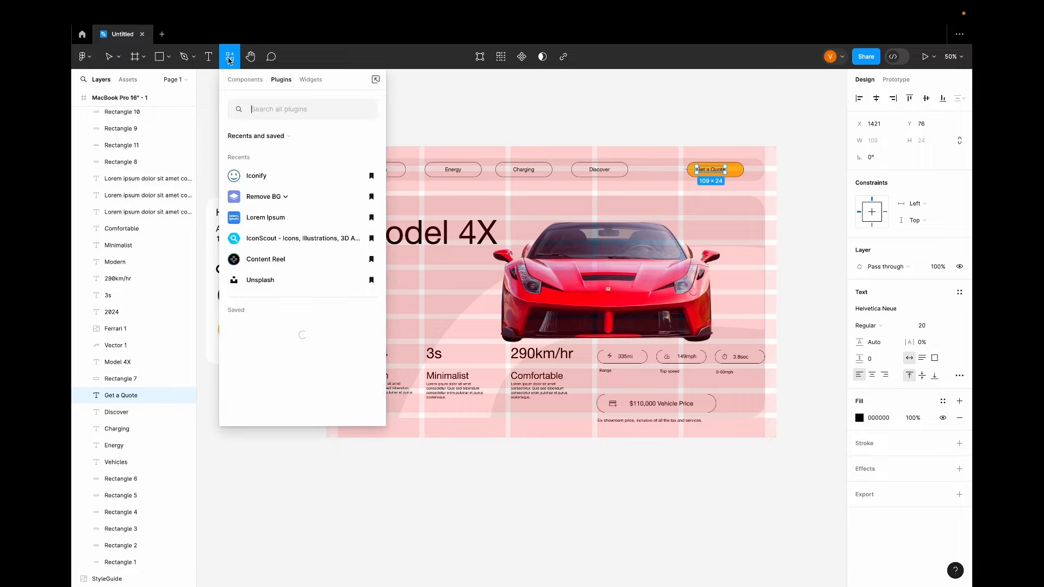
left_click(249, 172)
scroll(500, 467, "down", 5)
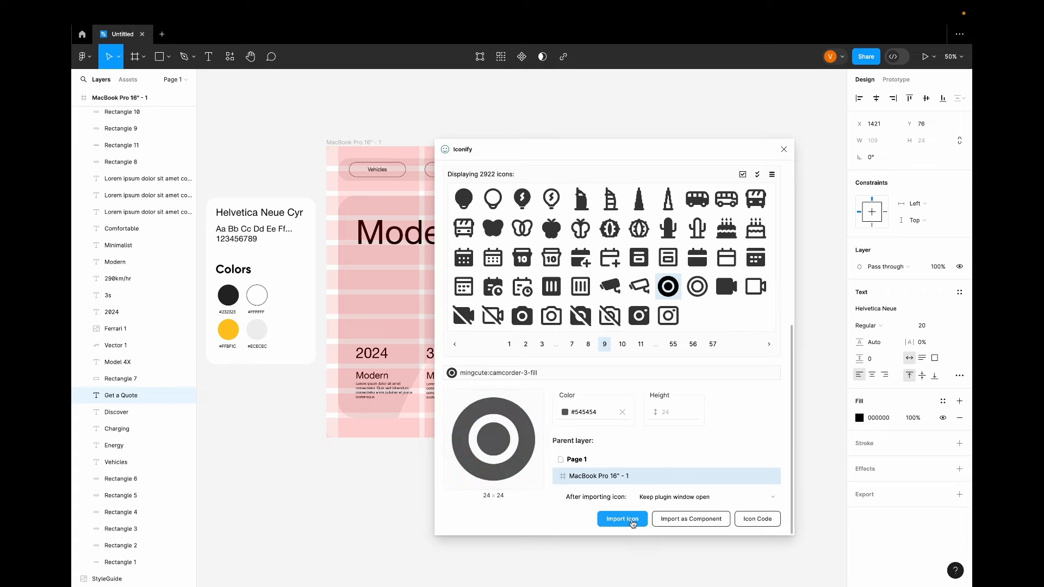
left_click(622, 518)
left_click(784, 149)
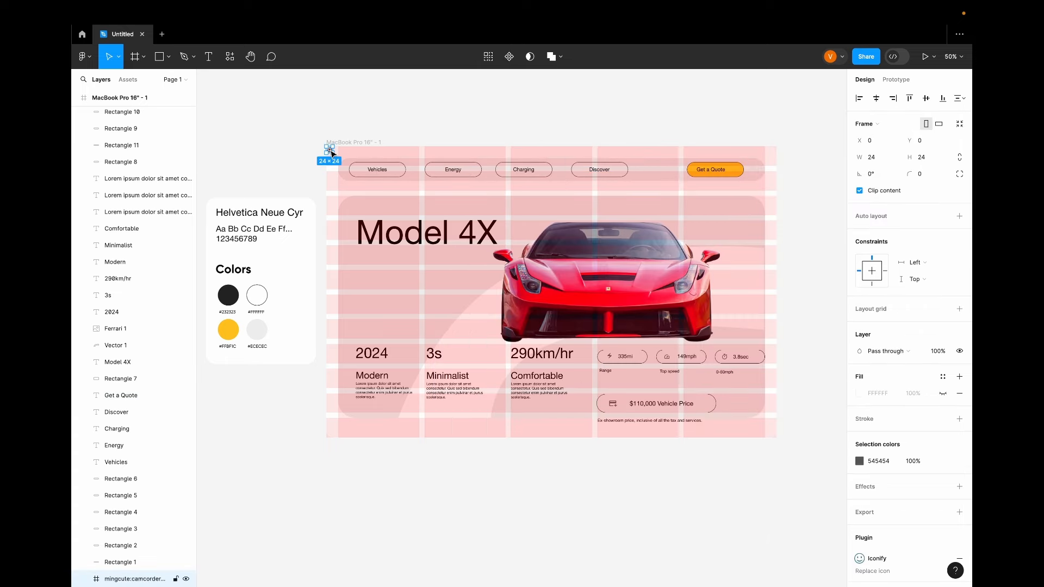
left_click_drag(335, 151, 736, 173)
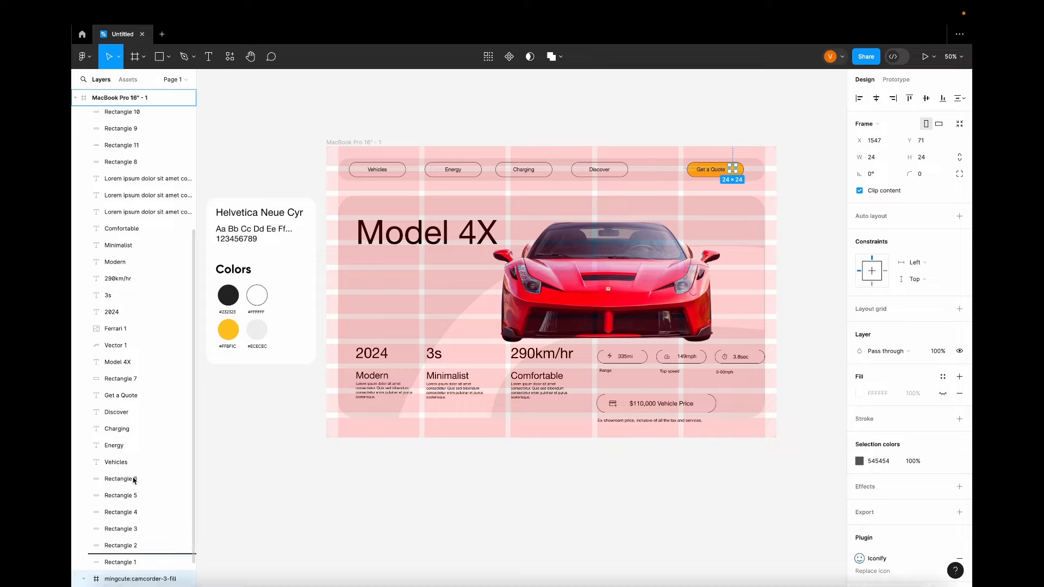
left_click_drag(134, 480, 114, 115)
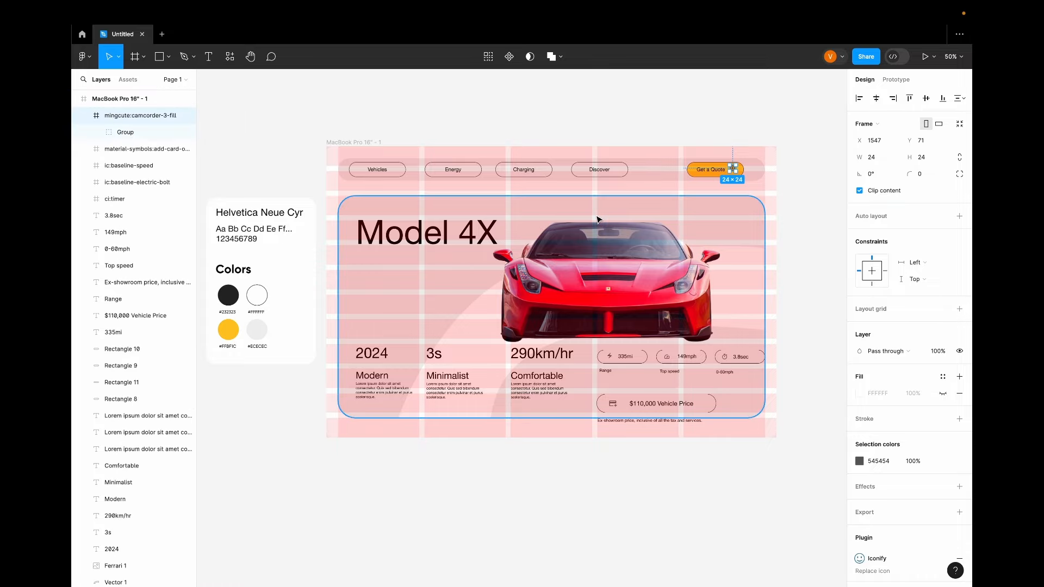
Center the icon and the "Get a Quote" label vertically on the yellow pill
scroll(597, 219, "up", 5)
scroll(597, 219, "right", 10)
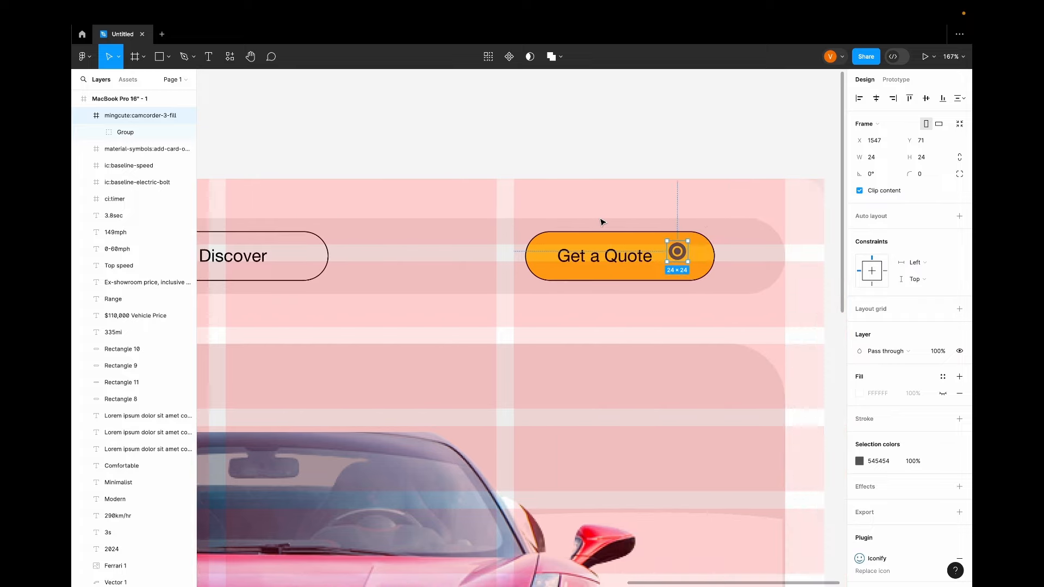
left_click(607, 267, "shift")
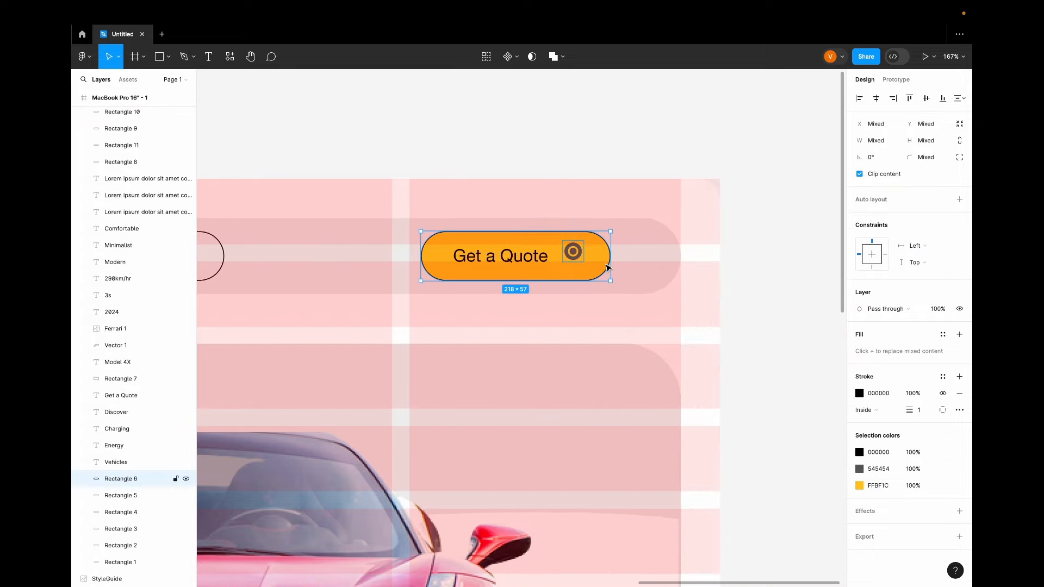
left_click(926, 99)
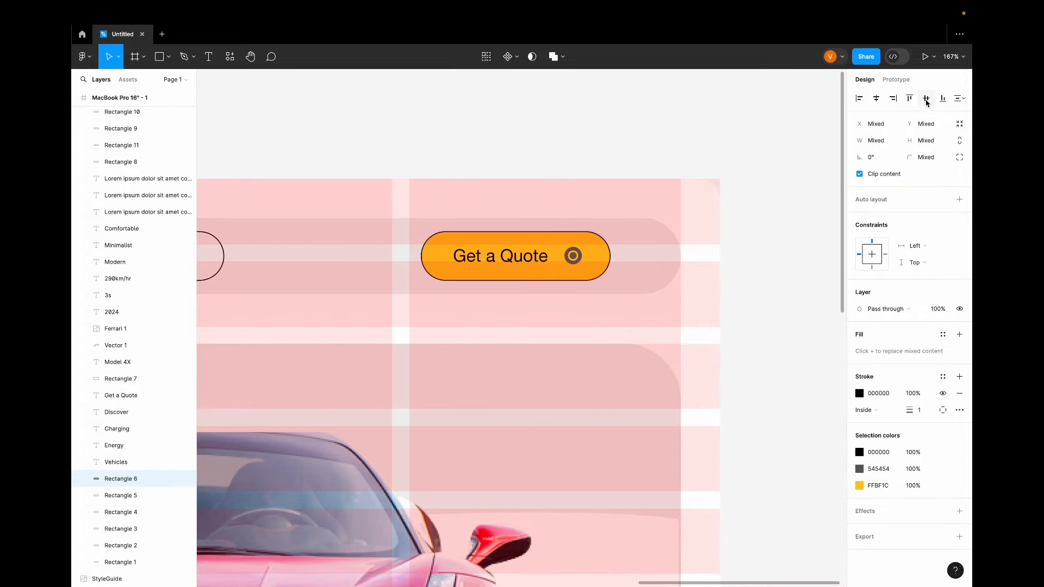
left_click(530, 257)
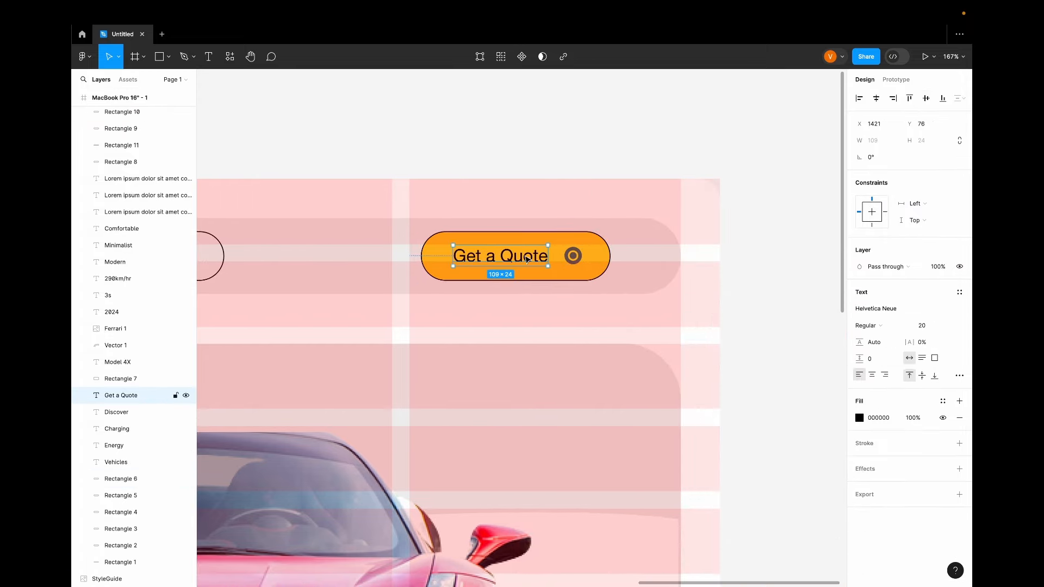
left_click(565, 239, "shift")
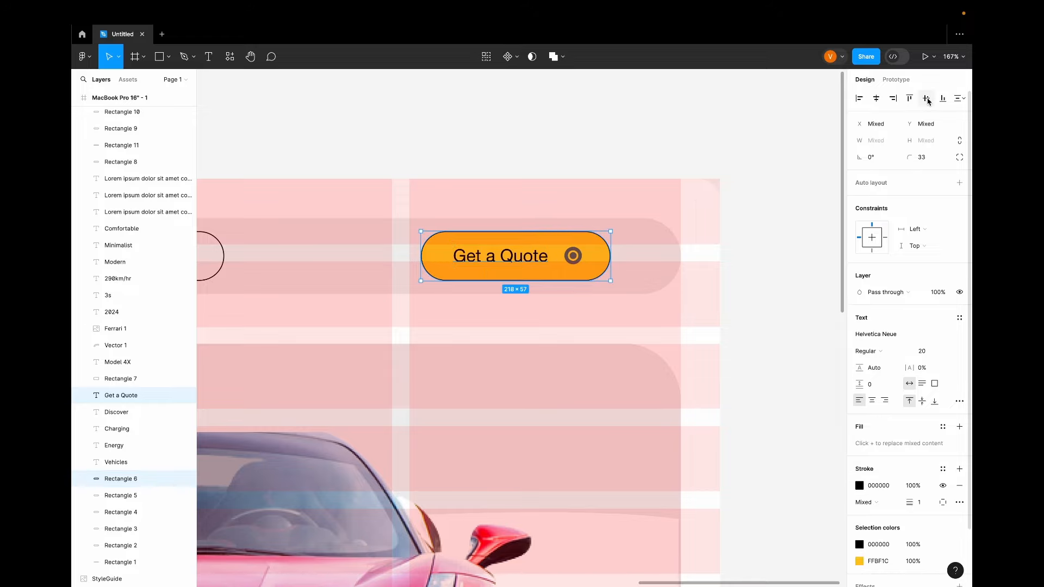
Hide the layout grids to check the whole page design, and show them again
scroll(611, 392, "down", 6)
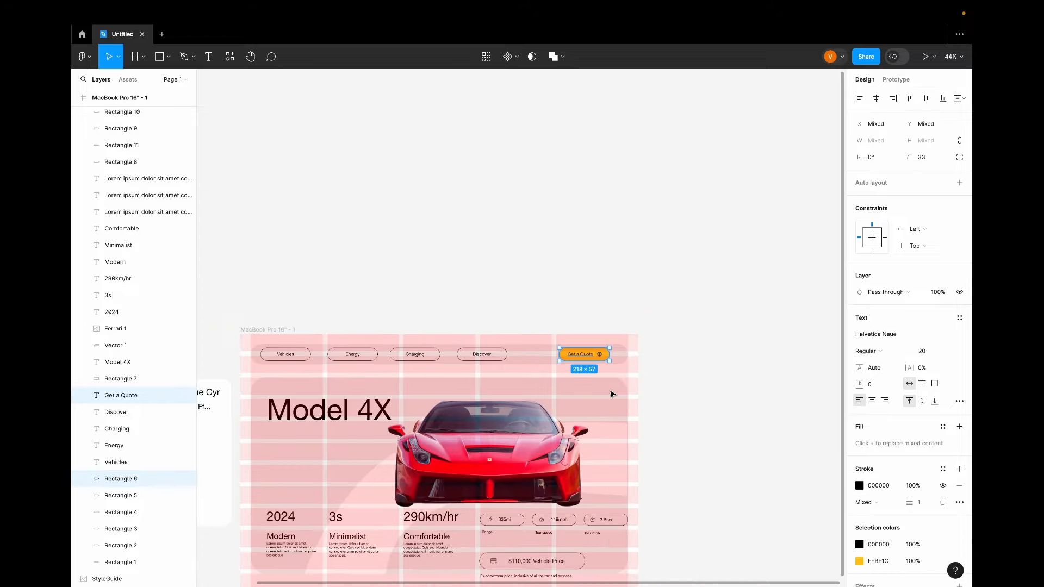
scroll(613, 394, "right", 3)
scroll(612, 394, "left", 3)
scroll(612, 394, "down", 3)
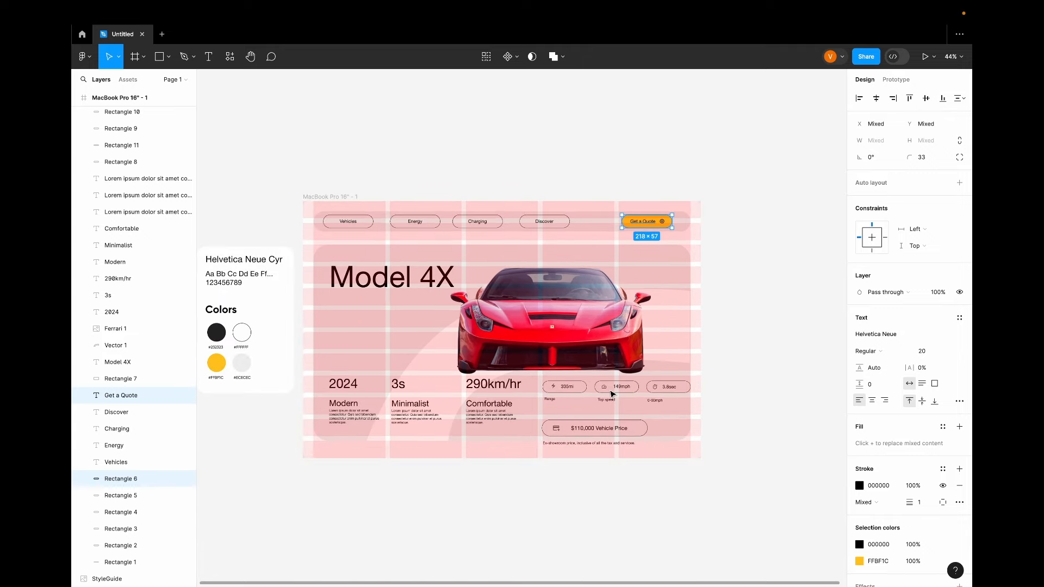
key("ctrl+g")
key("Escape")
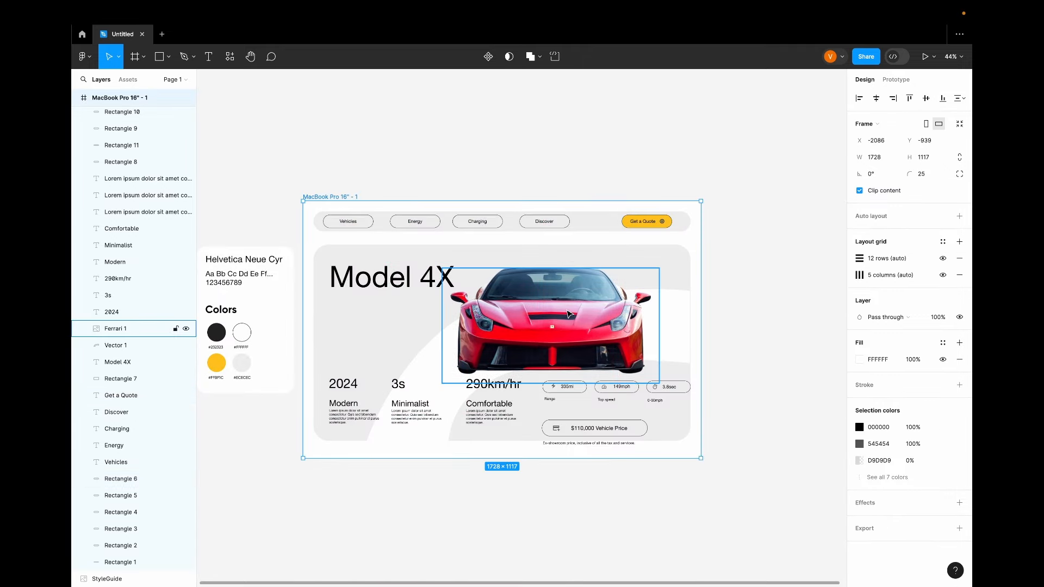
left_click(568, 314)
key("ctrl+g")
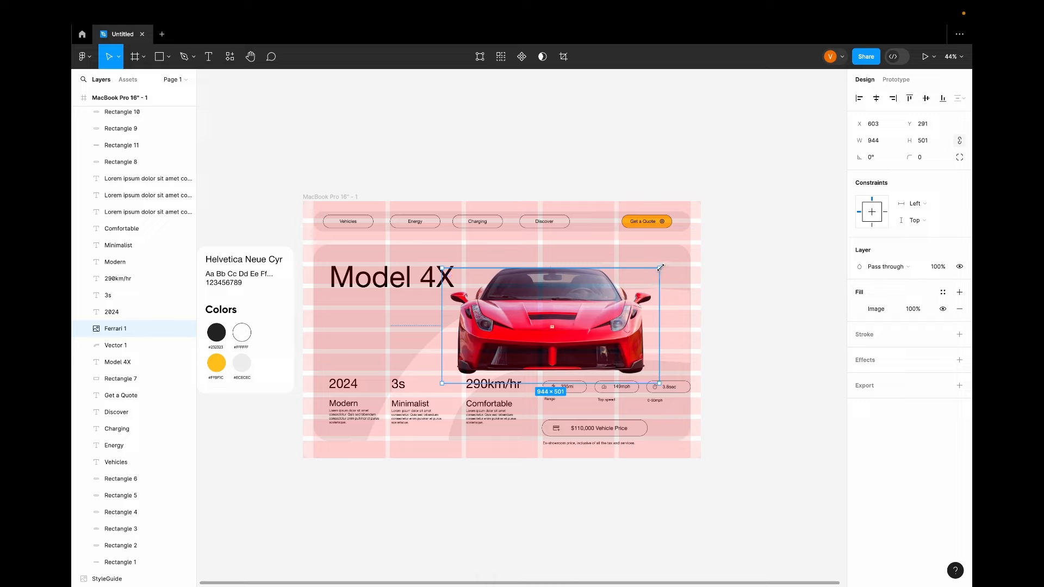
Scale the car image down to about 818 × 434 and move it up and slightly right, clear of the specs
left_click_drag(660, 267, 630, 285)
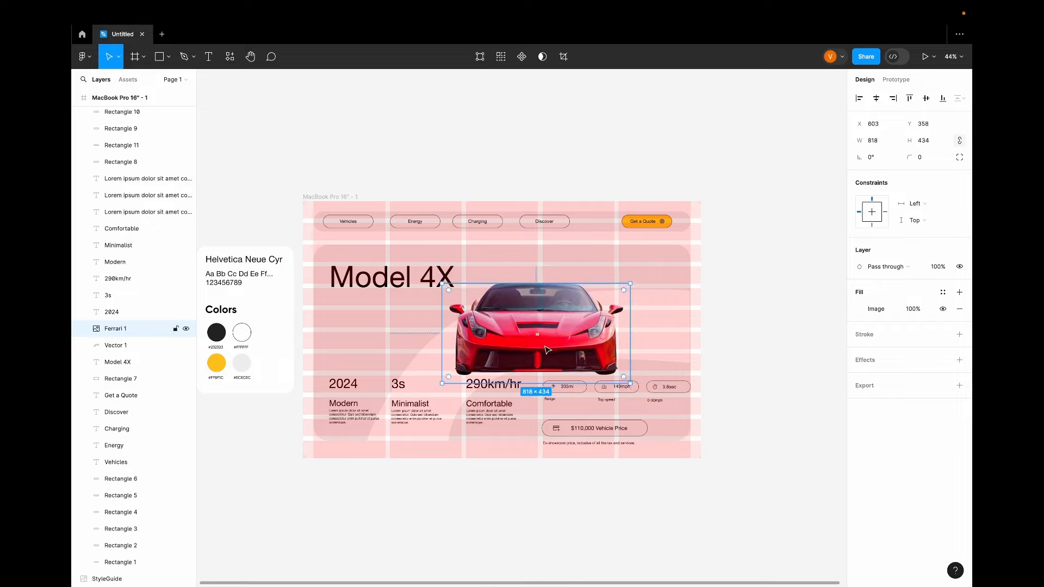
left_click_drag(548, 351, 554, 332)
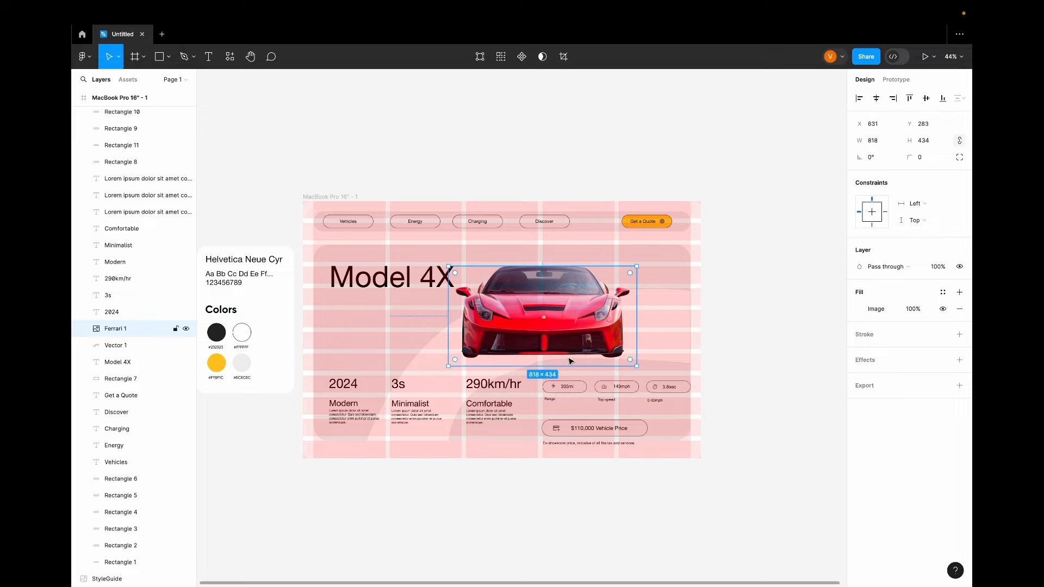
Draw a black #000000 rectangle about 706 × 82 across the base of the car, layered behind the car image
scroll(566, 354, "up", 5)
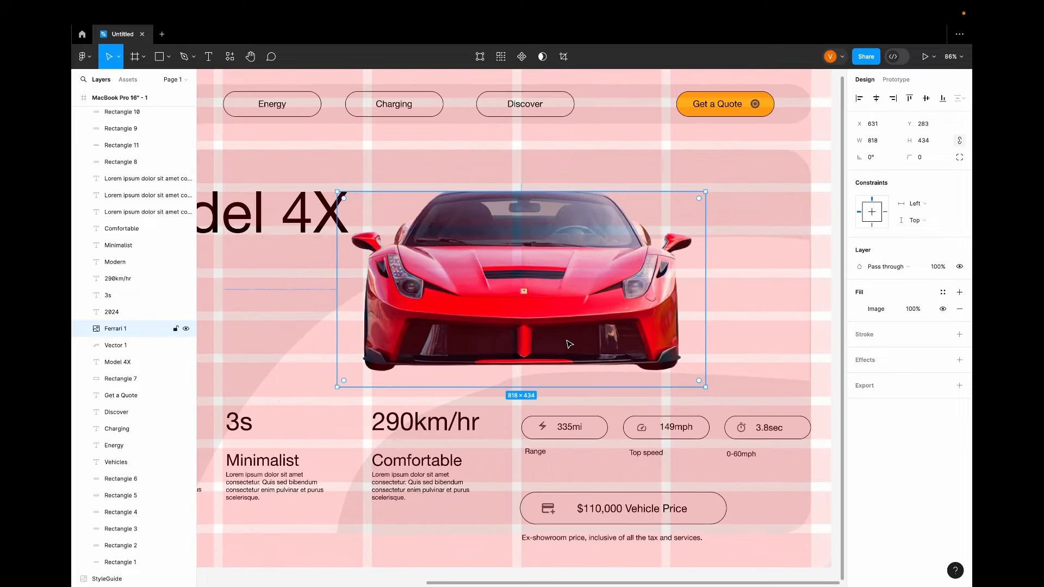
left_click(160, 59)
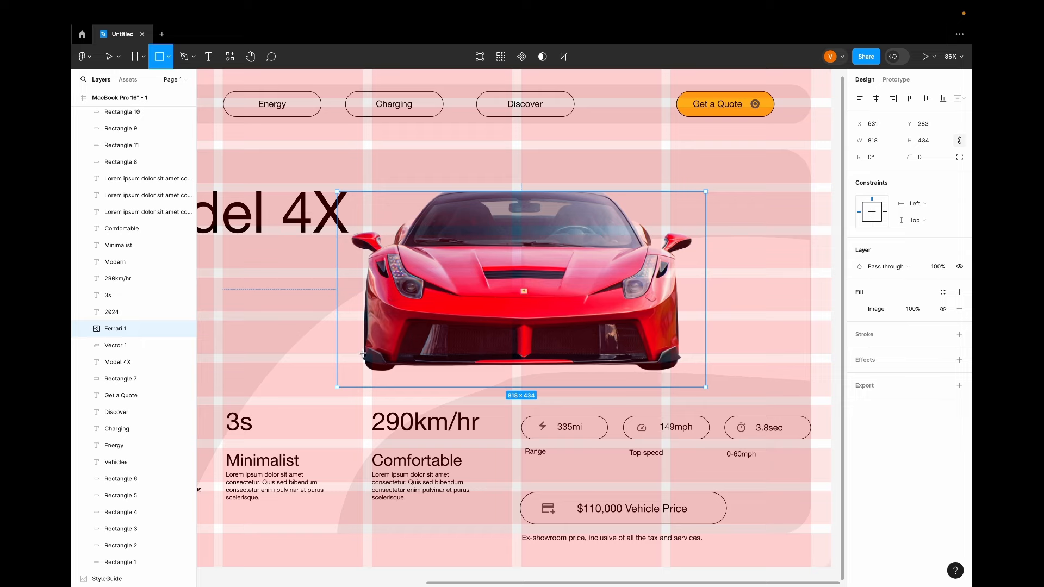
left_click_drag(362, 354, 680, 390)
key("ctrl+bracketleft")
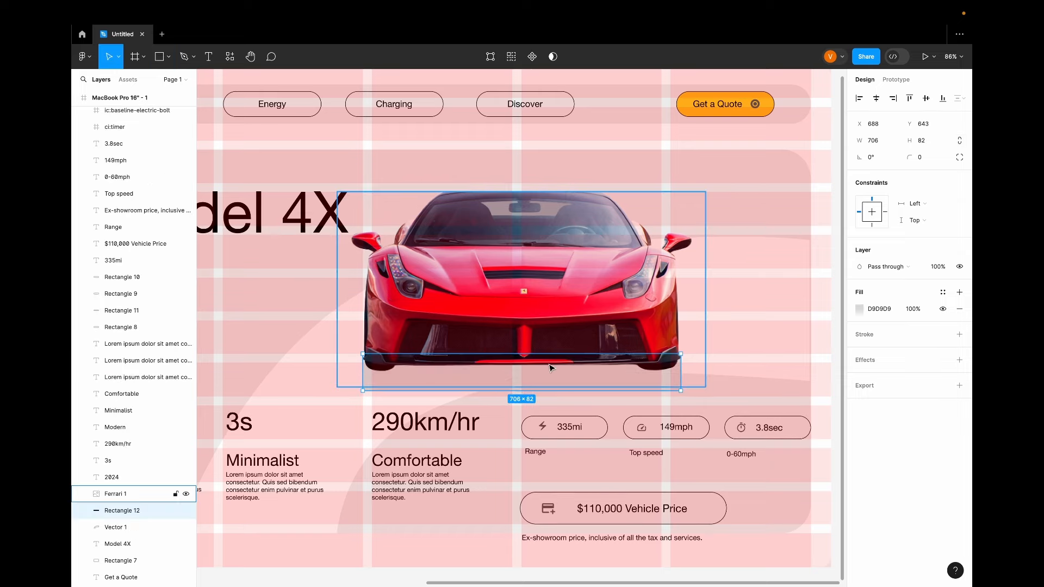
left_click(860, 309)
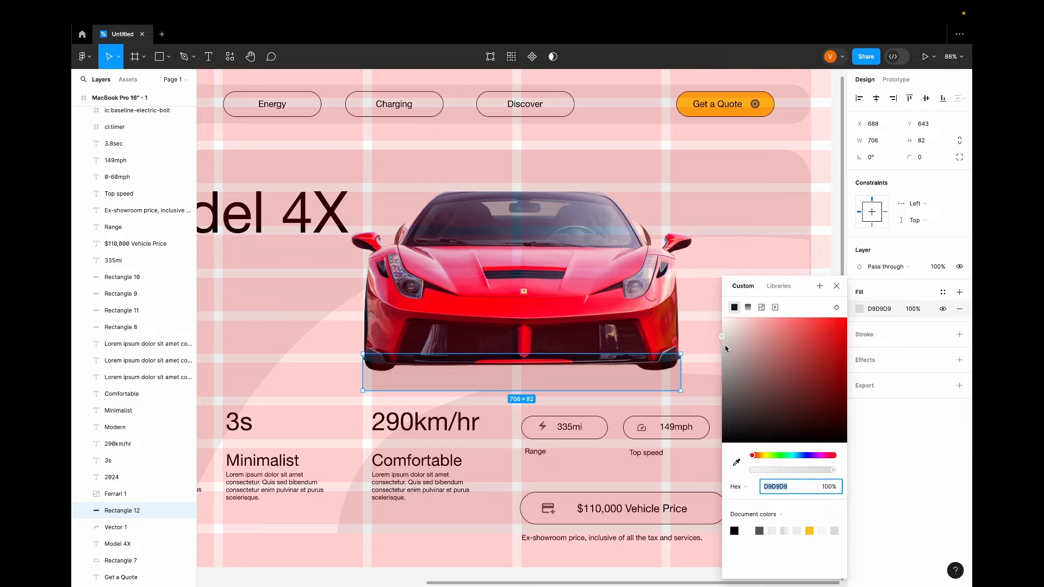
left_click_drag(727, 348, 736, 424)
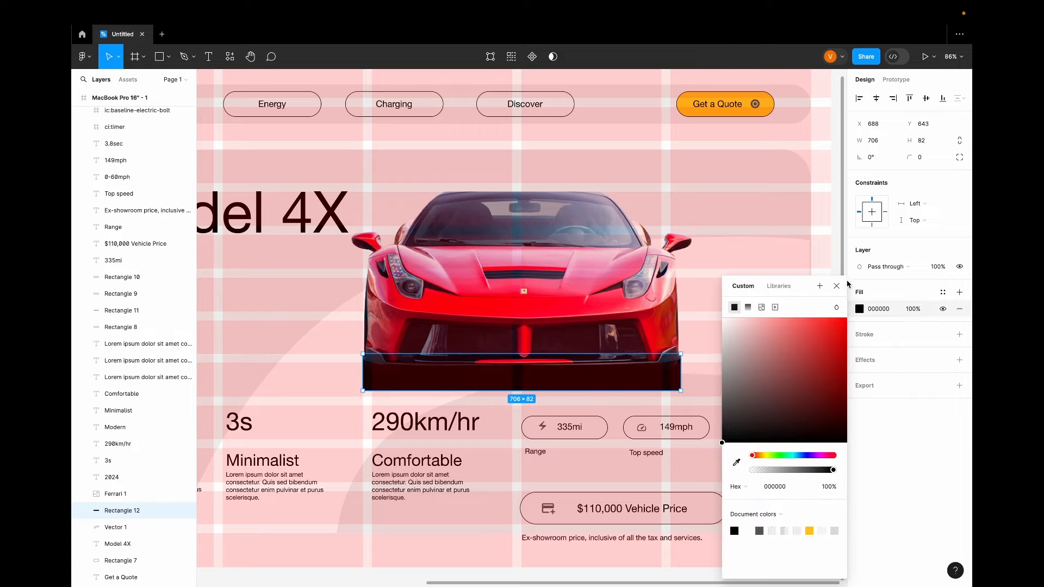
Round the black rectangle under the car with a corner radius of 13 and widen it on both sides to about 741 × 82
left_click(946, 182)
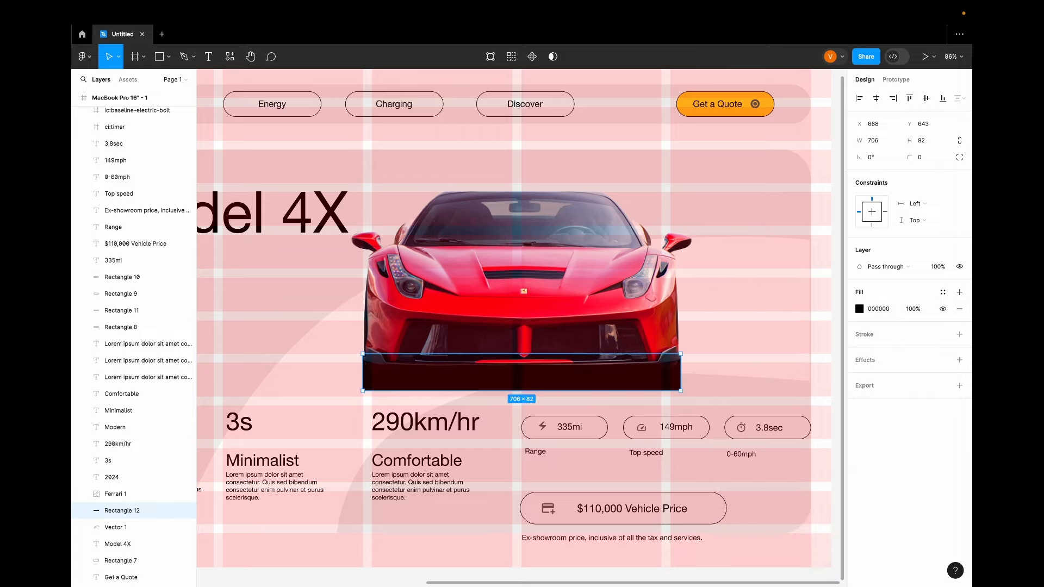
left_click_drag(910, 158, 150, 174)
left_click_drag(681, 375, 688, 376)
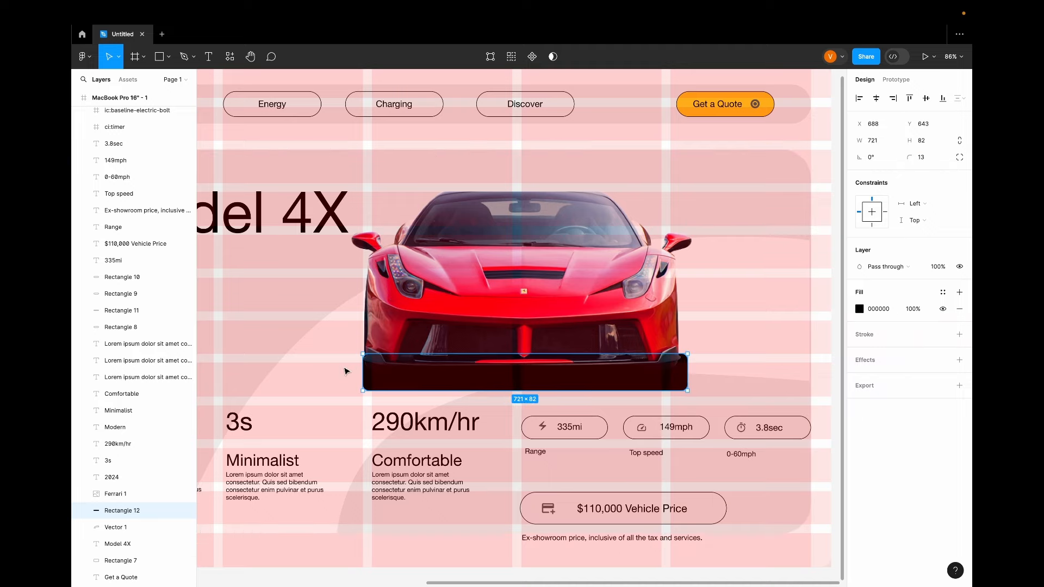
mouse_move(363, 372)
left_mouse_down()
mouse_move(344, 373)
mouse_move(354, 372)
left_mouse_up()
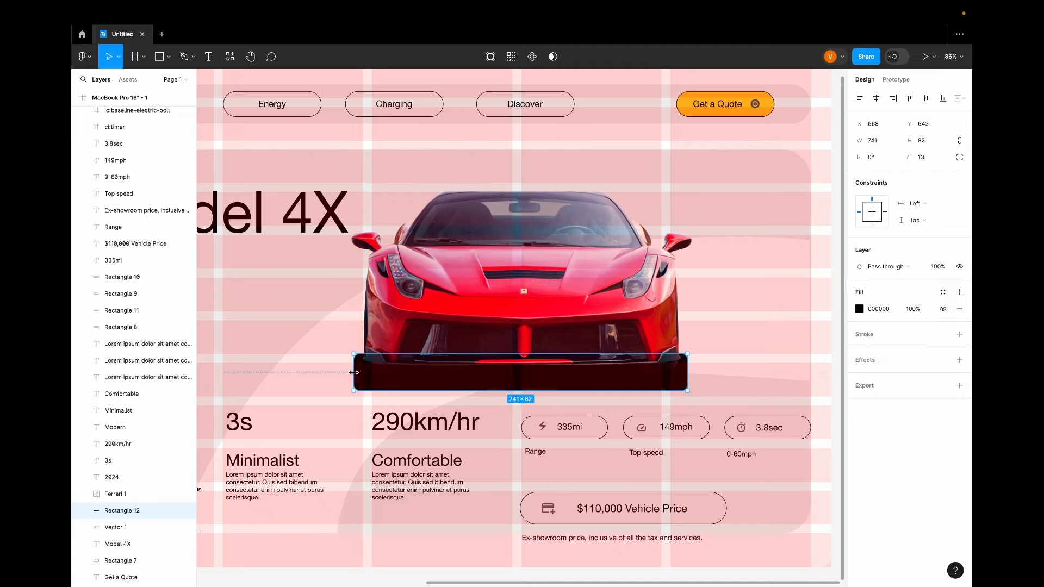
Add a layer blur of 70 to the black rectangle to turn it into a soft shadow beneath the car
left_click(960, 360)
left_click(918, 379)
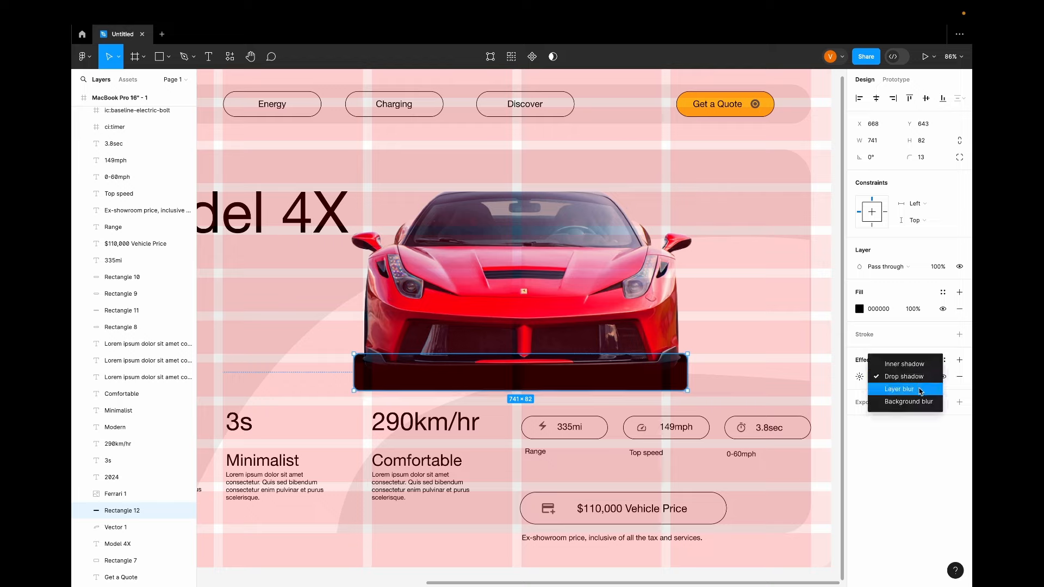
left_click(921, 390)
left_click(859, 376)
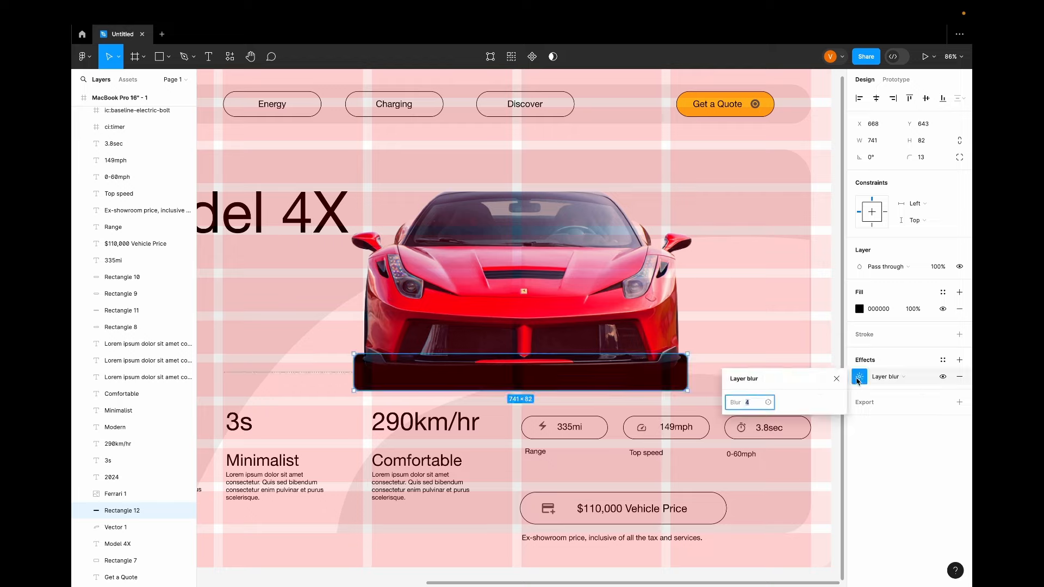
left_click_drag(740, 403, 881, 412)
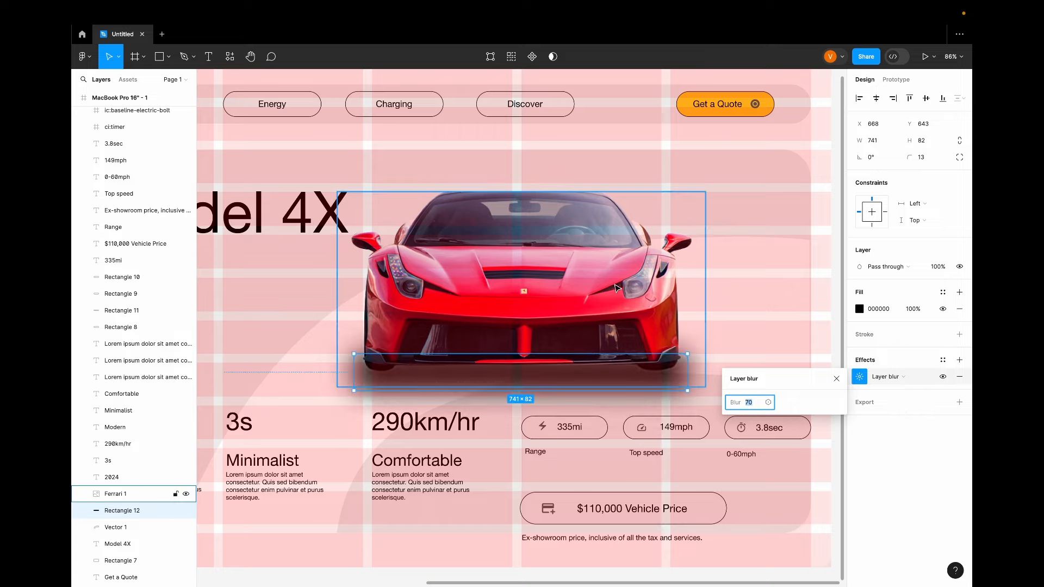
Draw a rectangle about 1638 × 333 across the full width of the hero panel's lower part, over the specs area
left_click(699, 180)
scroll(671, 383, "down", 5)
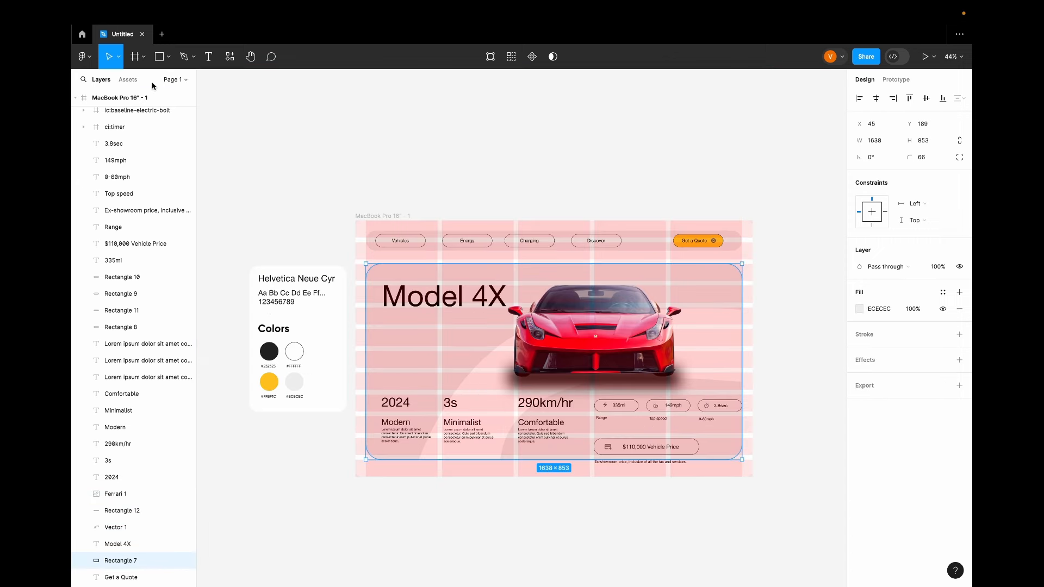
left_click(159, 61)
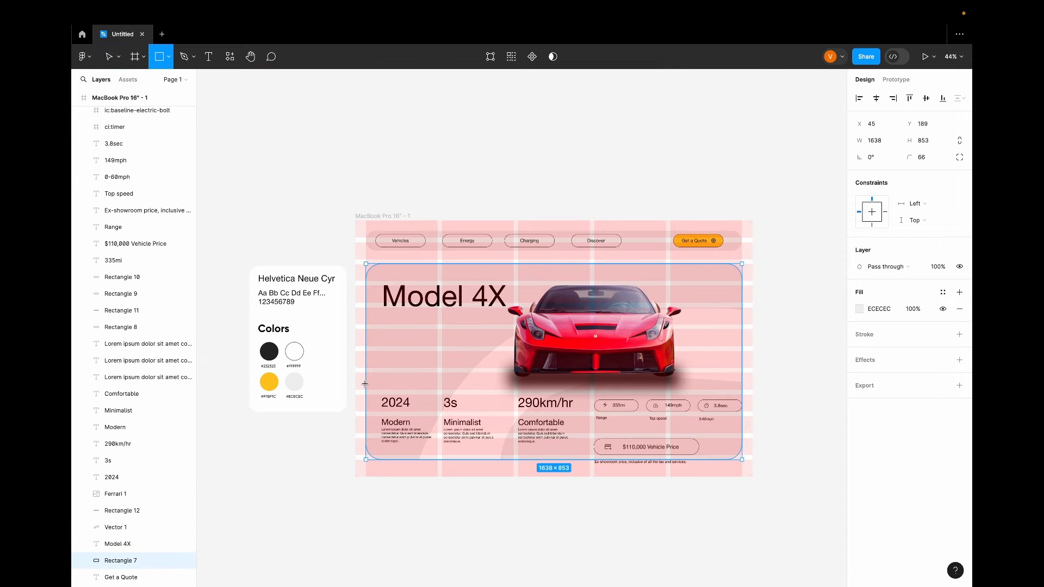
mouse_move(365, 384)
left_mouse_down()
mouse_move(397, 430)
mouse_move(443, 454)
mouse_move(742, 460)
left_mouse_up()
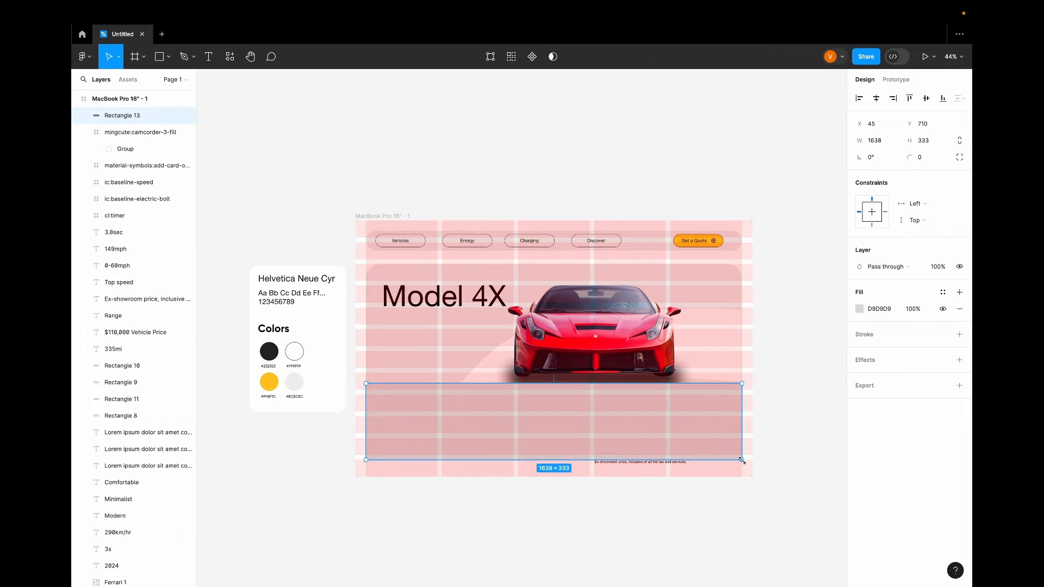
Set the new rectangle's corner radius to 66, matching the hero panel
left_click(728, 267)
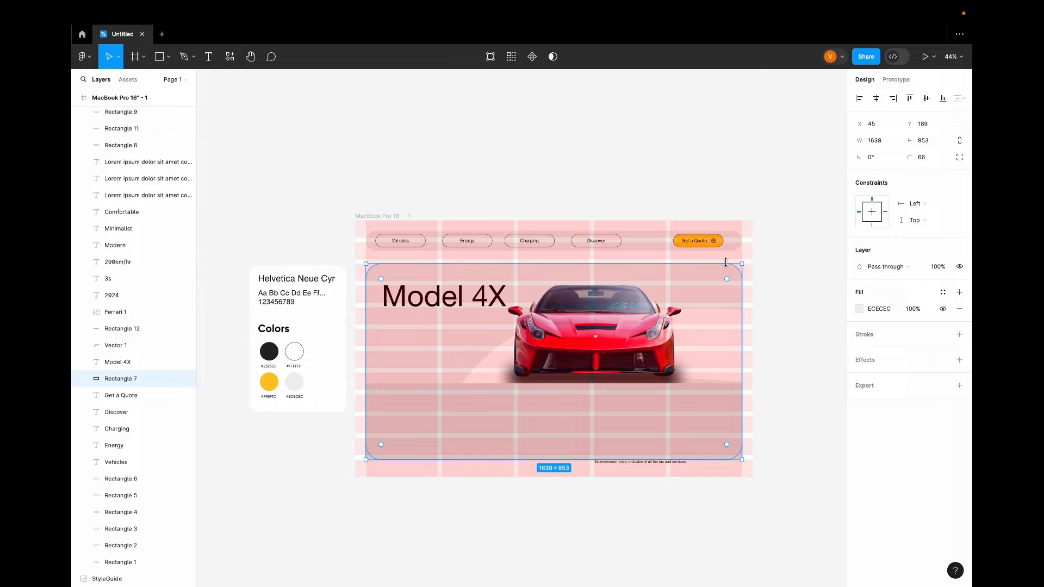
left_click(704, 420)
left_click(923, 159)
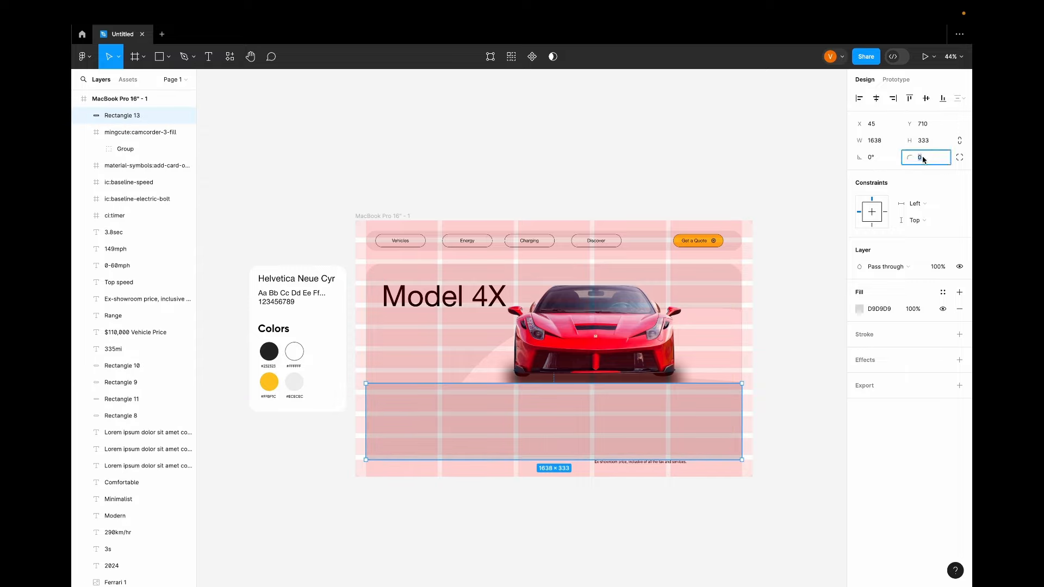
type("66")
key("Return")
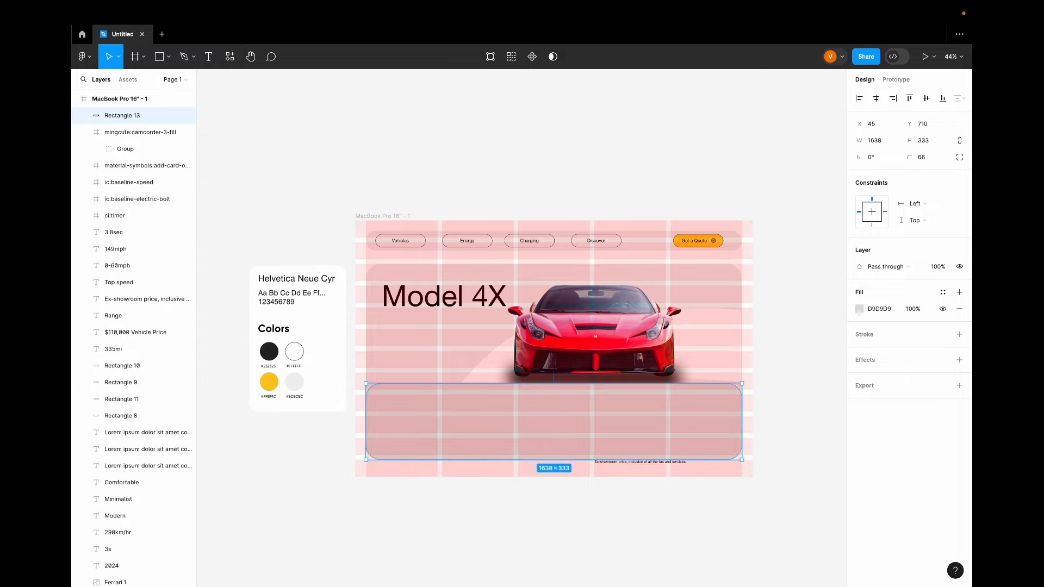
Set the rectangle's top left and top right corner radii to 0, leaving only its bottom corners rounded
left_click(958, 157)
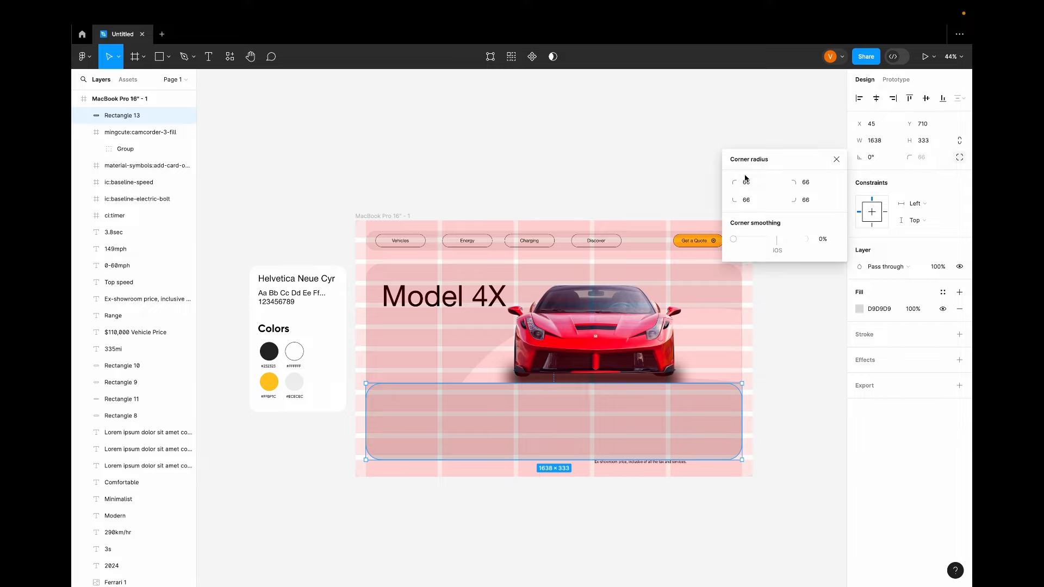
left_click(745, 182)
type("0")
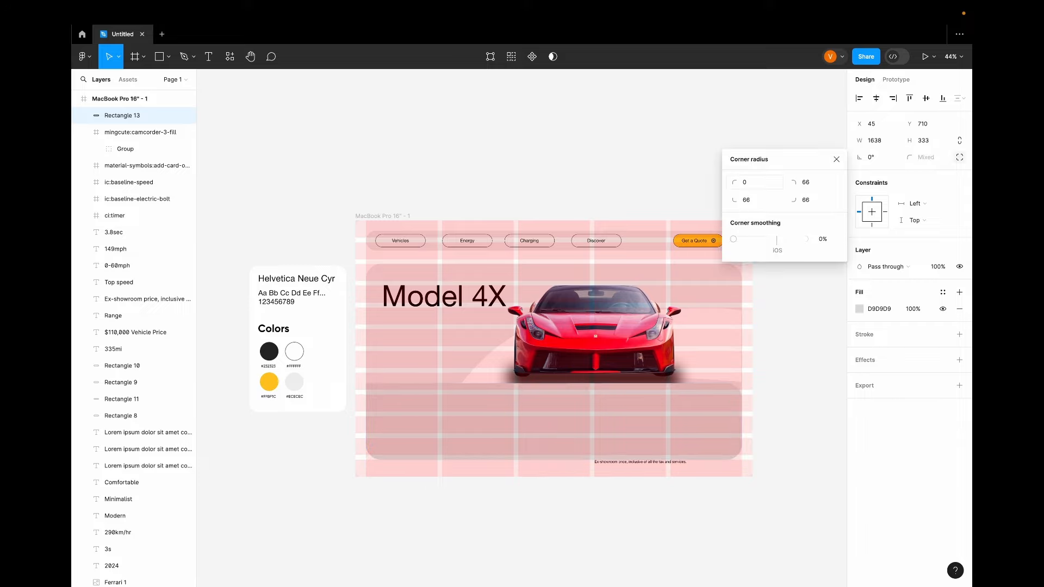
key("Return")
left_click(817, 183)
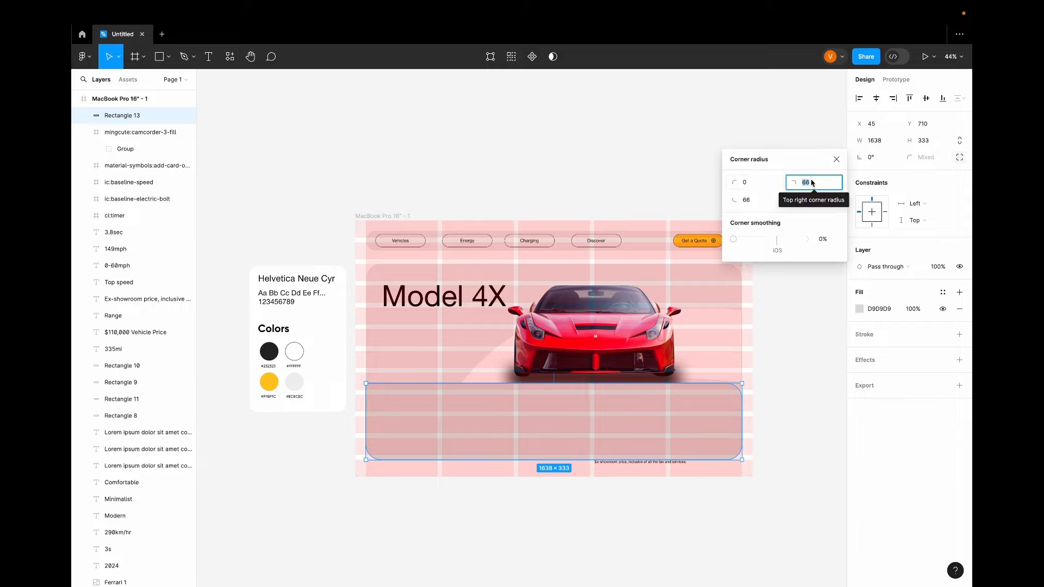
type("0")
key("Return")
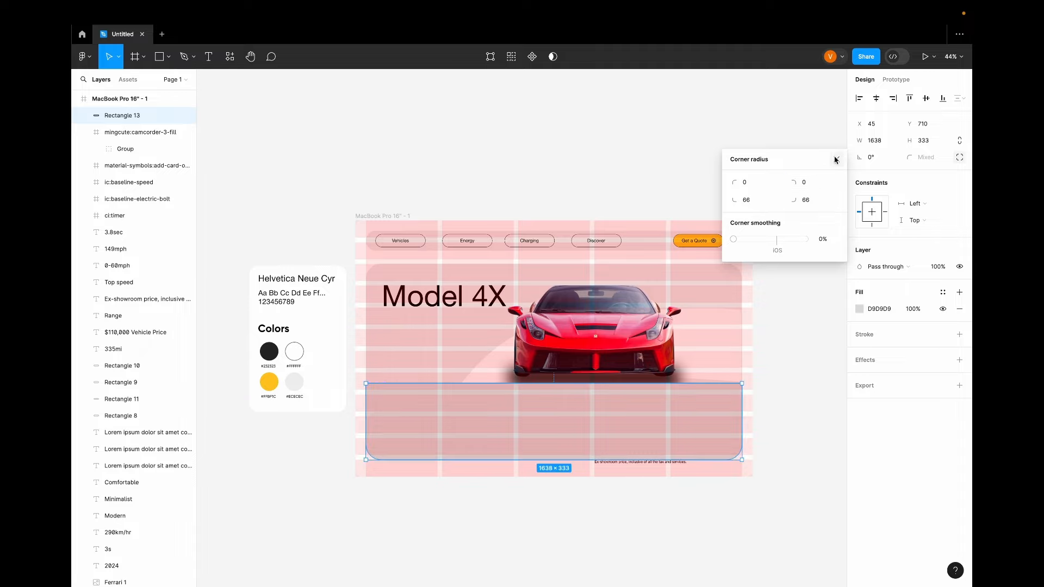
left_click(837, 159)
Fill the rectangle over the specs area with white #FFFFFF
left_click(859, 309)
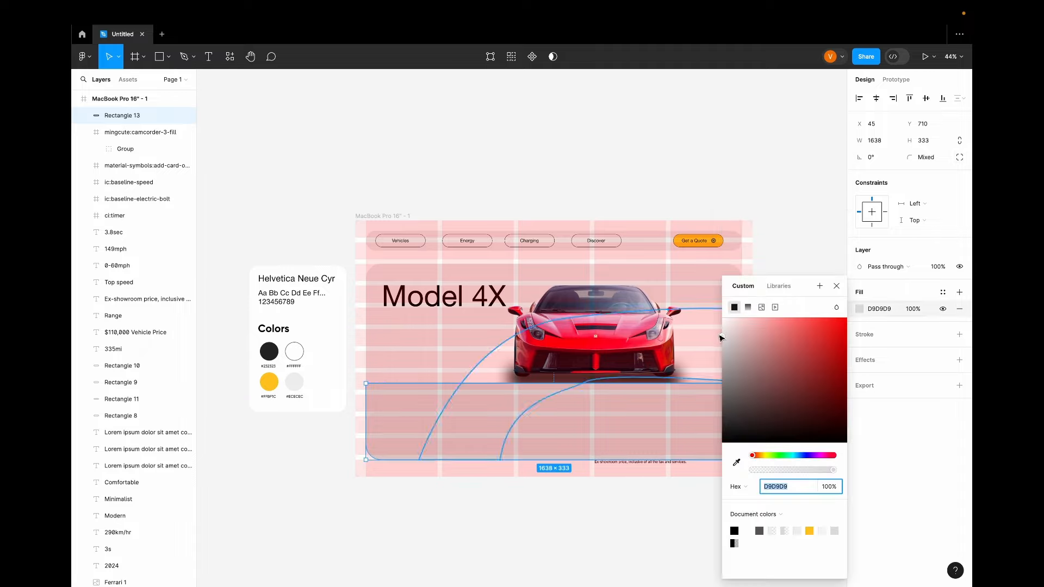
type("FFFFFF")
key("Return")
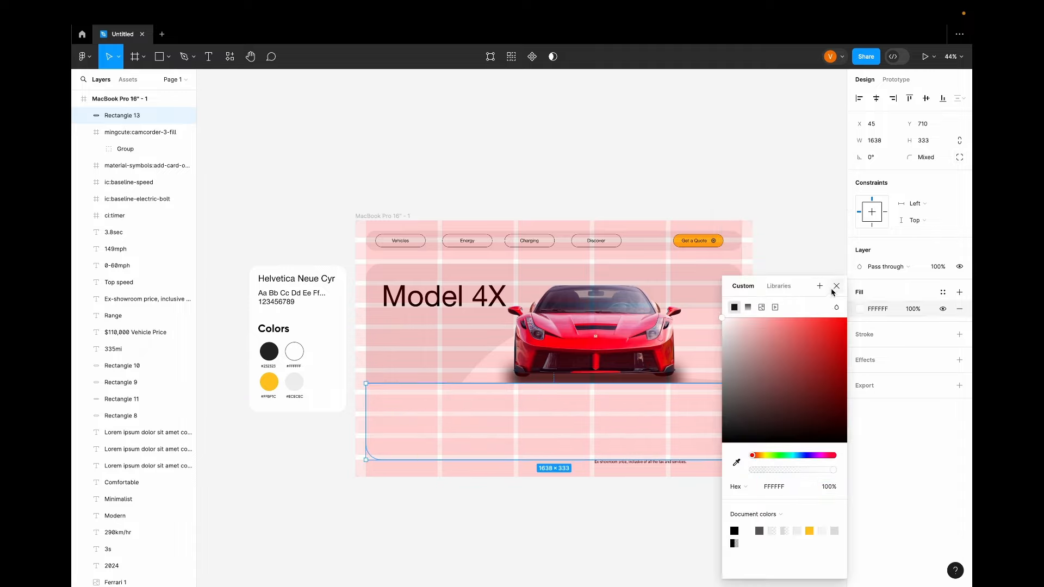
left_click(836, 287)
Add a drop shadow to the white rectangle with a spread of 62 and an increased blur
left_click(960, 360)
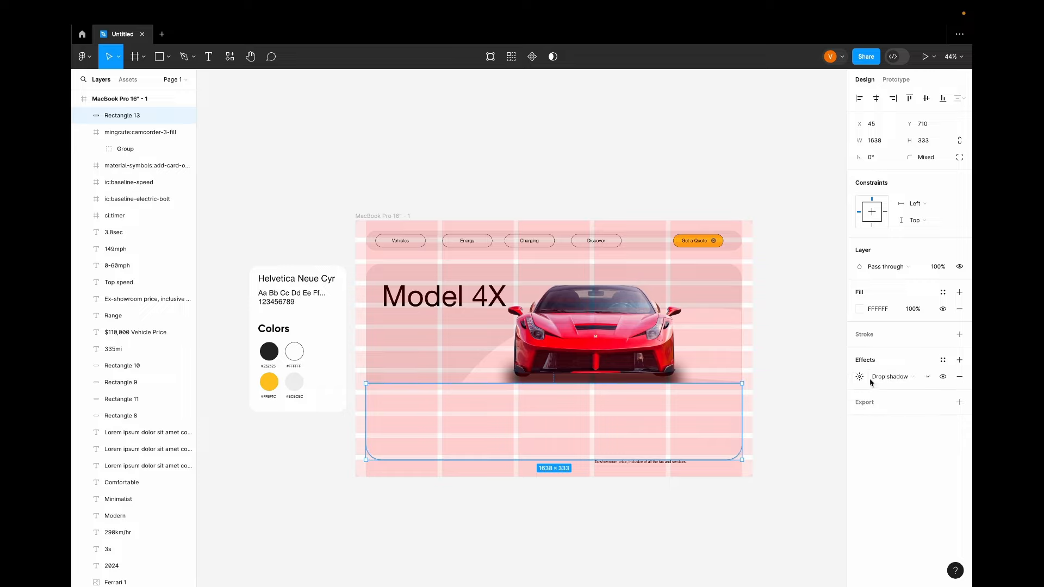
left_click(859, 377)
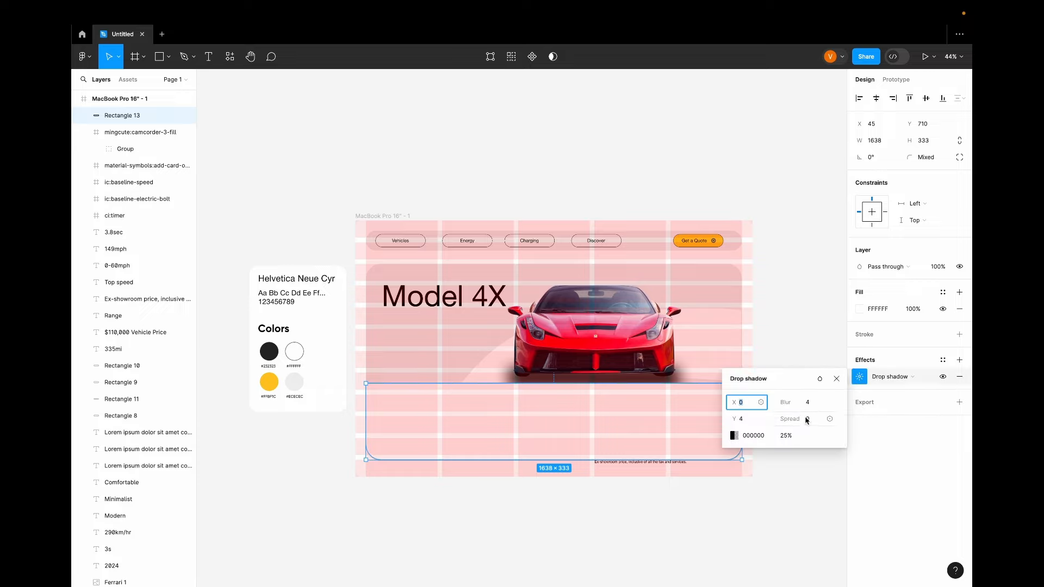
left_click(807, 420)
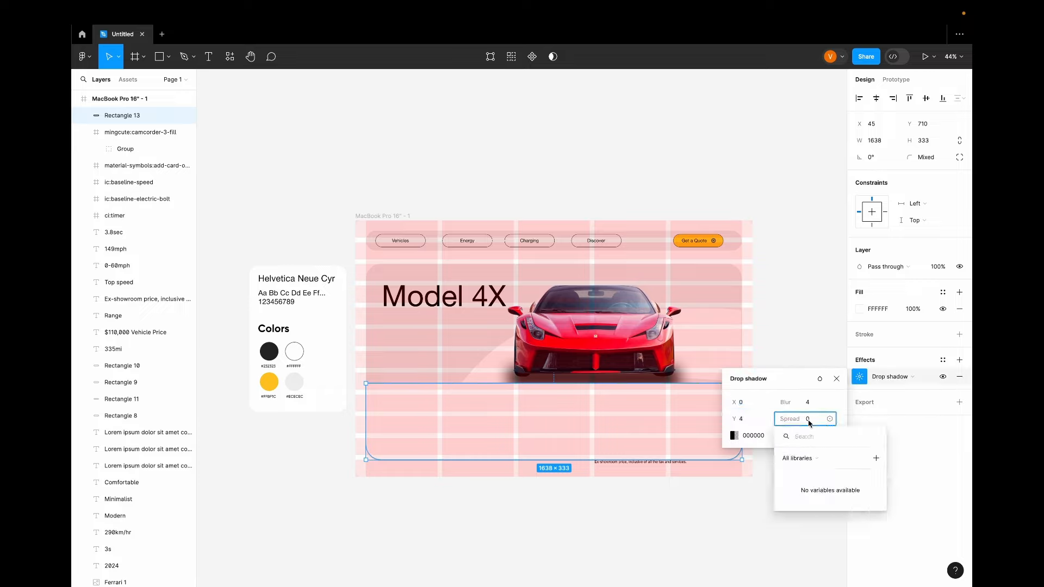
key("Escape")
left_click_drag(801, 419, 866, 437)
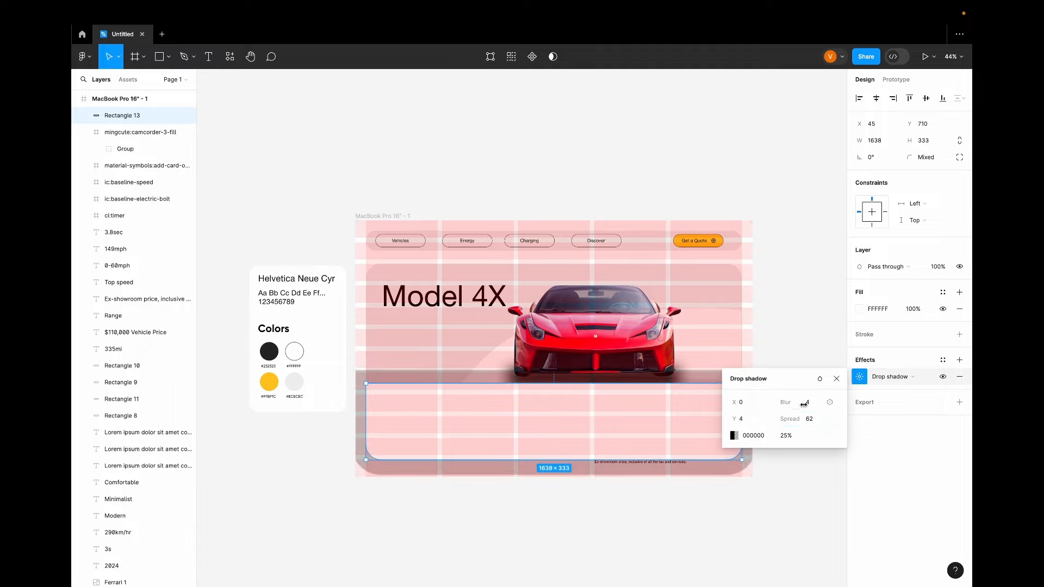
mouse_move(801, 403)
left_mouse_down()
mouse_move(304, 424)
mouse_move(373, 426)
mouse_move(385, 405)
mouse_move(713, 383)
mouse_move(806, 403)
left_mouse_up()
left_click(837, 378)
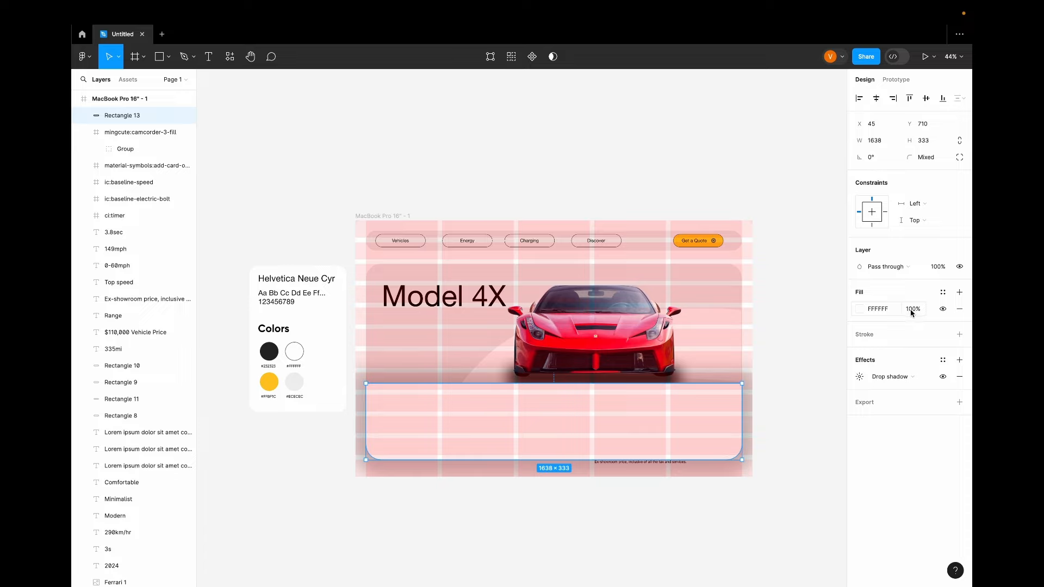
Set the white rectangle's fill opacity to 68% and layer it behind the specs and the car's blurred shadow, just above the curved vector
mouse_move(863, 314)
left_mouse_down()
mouse_move(849, 314)
mouse_move(864, 314)
left_mouse_up()
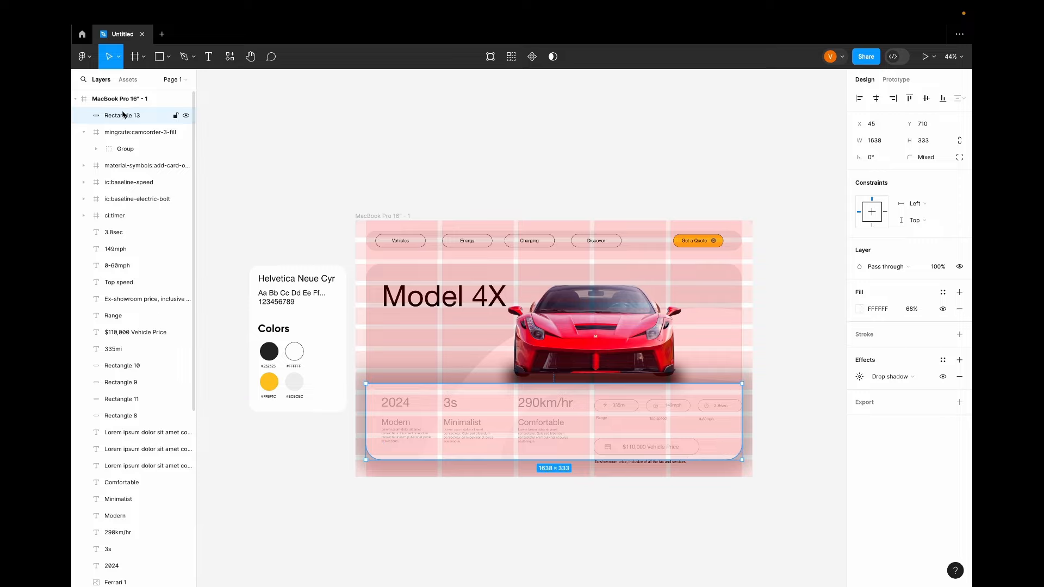
left_click_drag(123, 114, 122, 556)
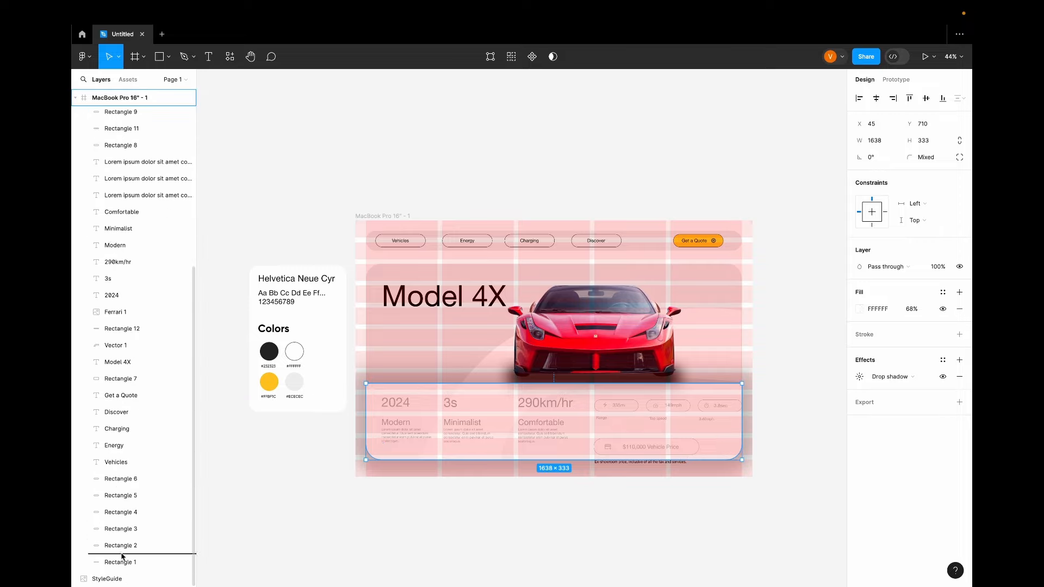
left_click_drag(122, 556, 121, 557)
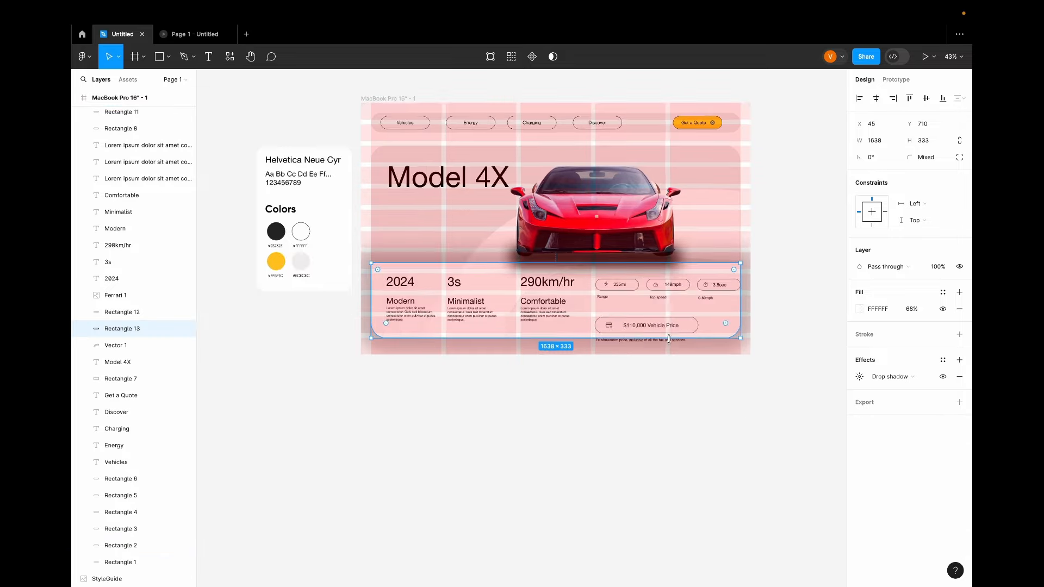
Move the price pill with its label, icon and ex-showroom note slightly up so they fit inside the white specs panel
scroll(669, 335, "up", 5)
left_click(664, 312)
left_click(555, 310, "shift")
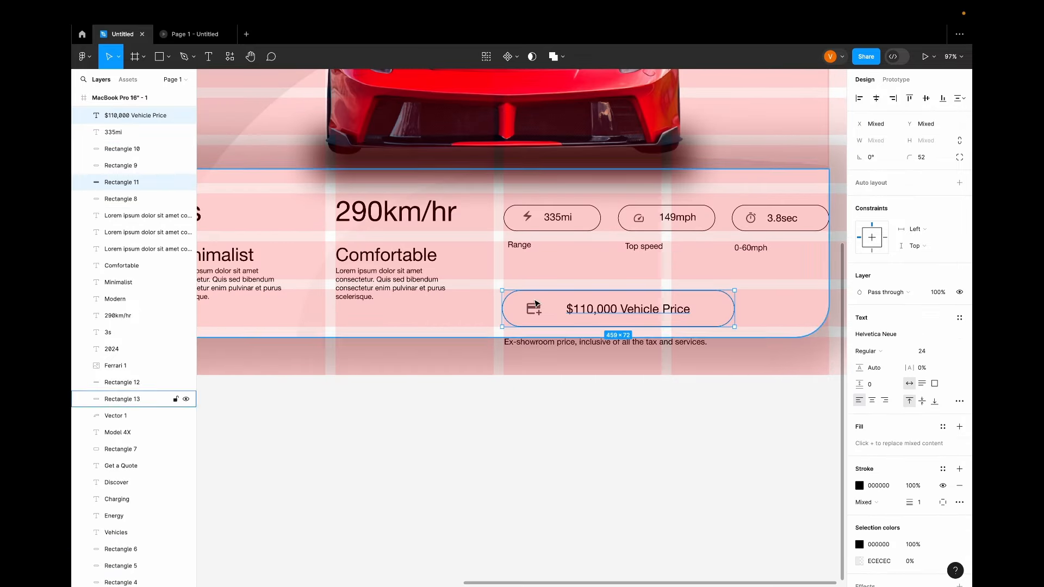
left_click(534, 309, "shift")
left_click(625, 346, "shift")
mouse_move(634, 318)
left_mouse_down()
mouse_move(634, 300)
mouse_move(637, 320)
mouse_move(640, 309)
left_mouse_up()
left_click(648, 415)
Preview the page in the laptop mockup, and narrow the 3.8sec pill to 167 so it sits clear of the panel's right edge
key("ctrl+alt+Return")
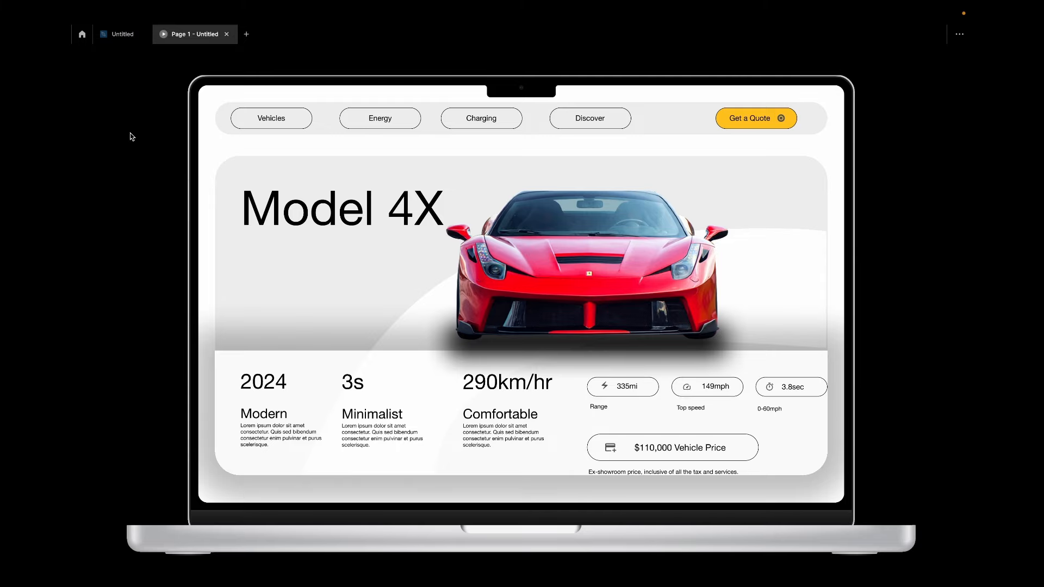
left_click(122, 34)
left_click(812, 229)
left_click_drag(829, 219, 816, 219)
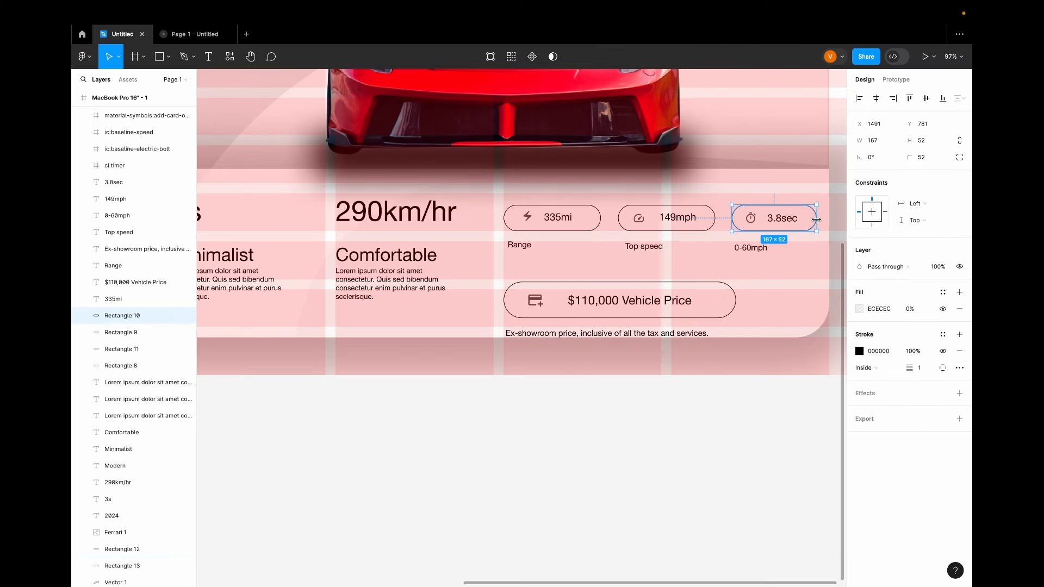
Bring the car image and its blurred shadow rectangle to the front of all layers and preview the page again
scroll(542, 218, "up", 2)
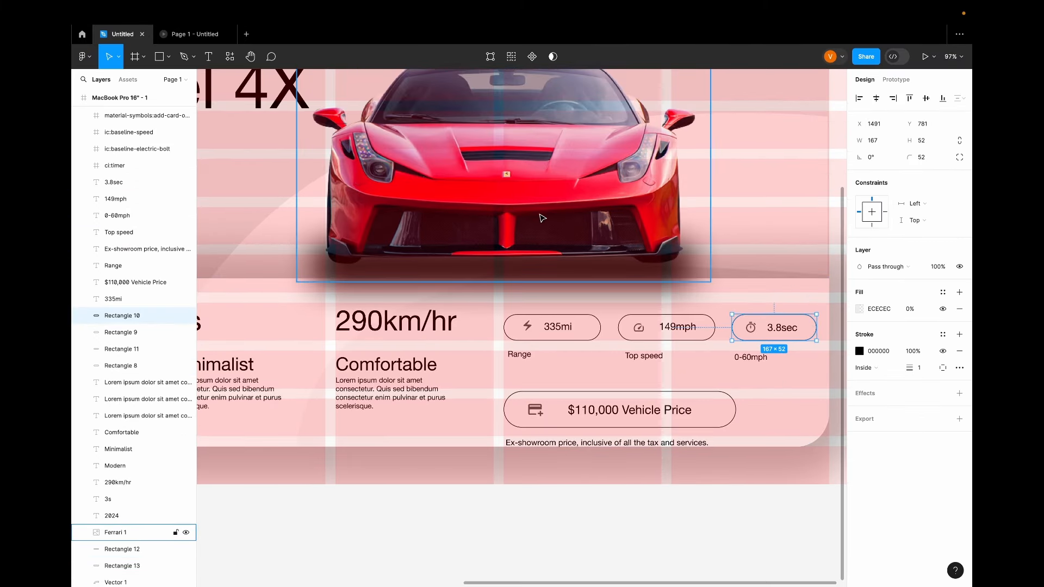
left_click(542, 218)
left_click(133, 550, "shift")
scroll(165, 227, "down", 4)
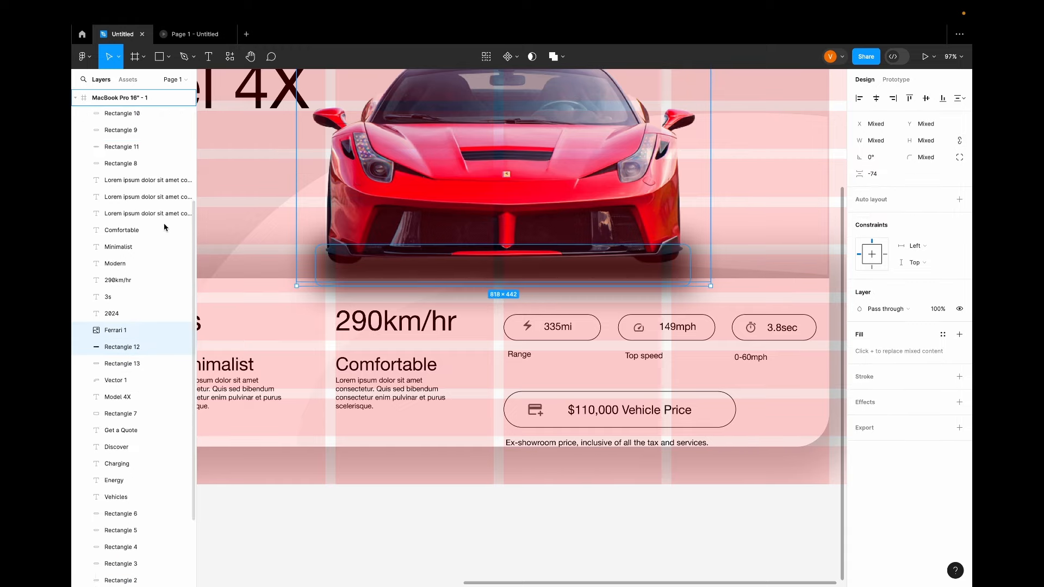
scroll(165, 228, "up", 4)
key("ctrl+shift+bracketright")
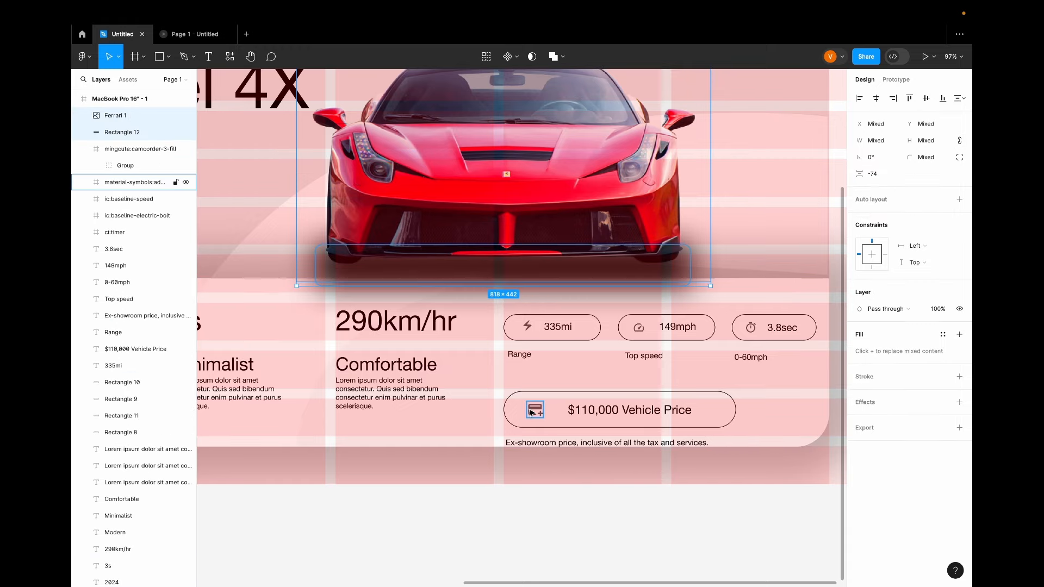
key("shift+1")
left_click(533, 475)
key("super+alt+Return")
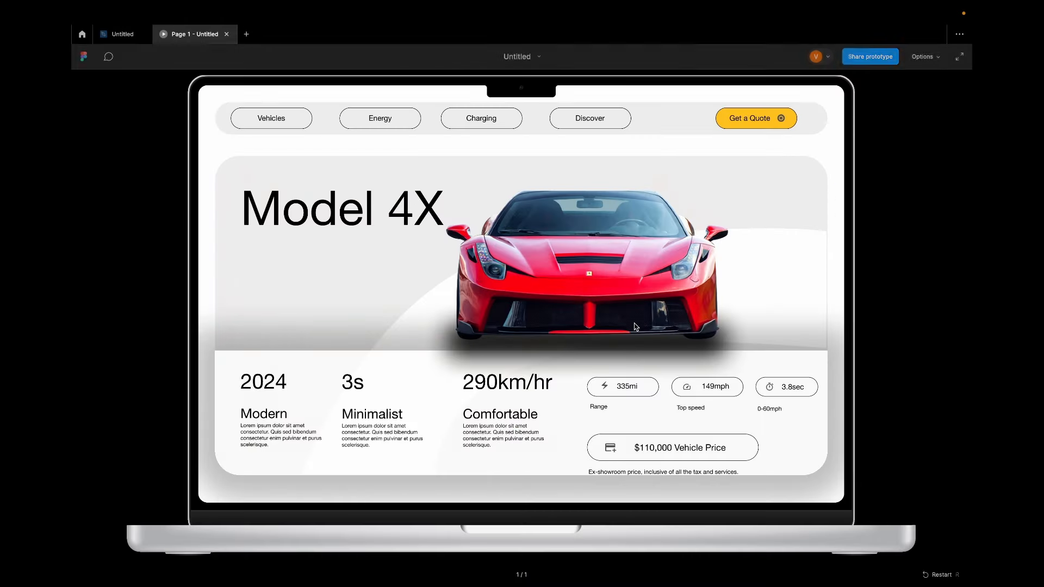
left_click(124, 35)
Move the price pill and ex-showroom note further up inside the specs panel, with the note at X 1040, Y 988, and preview the page
left_click(572, 427)
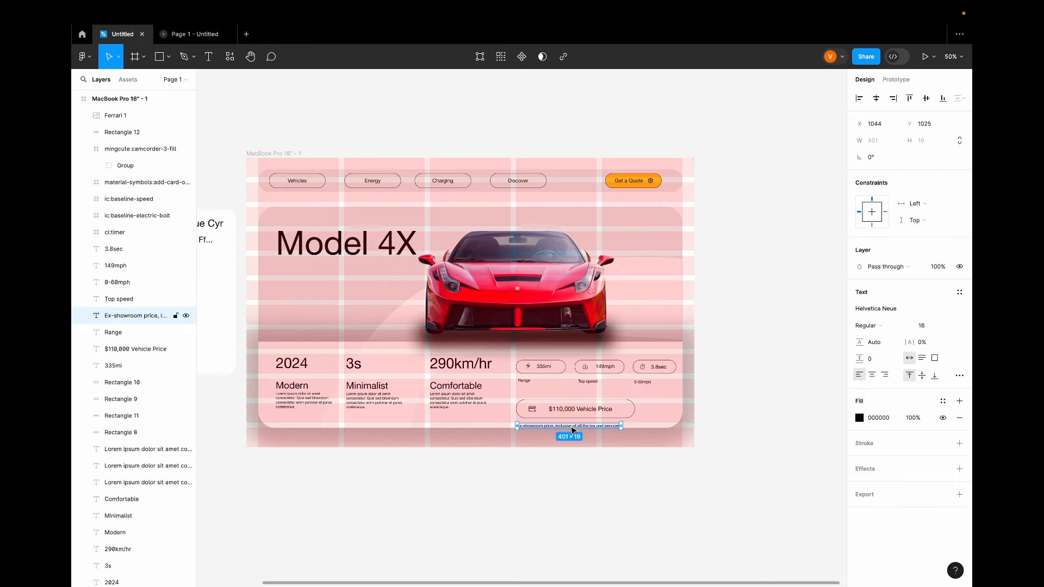
left_click_drag(572, 427, 554, 447)
left_click(609, 410)
left_click(634, 412, "shift")
left_click(533, 410, "shift")
left_click(578, 468)
scroll(578, 468, "up", 5)
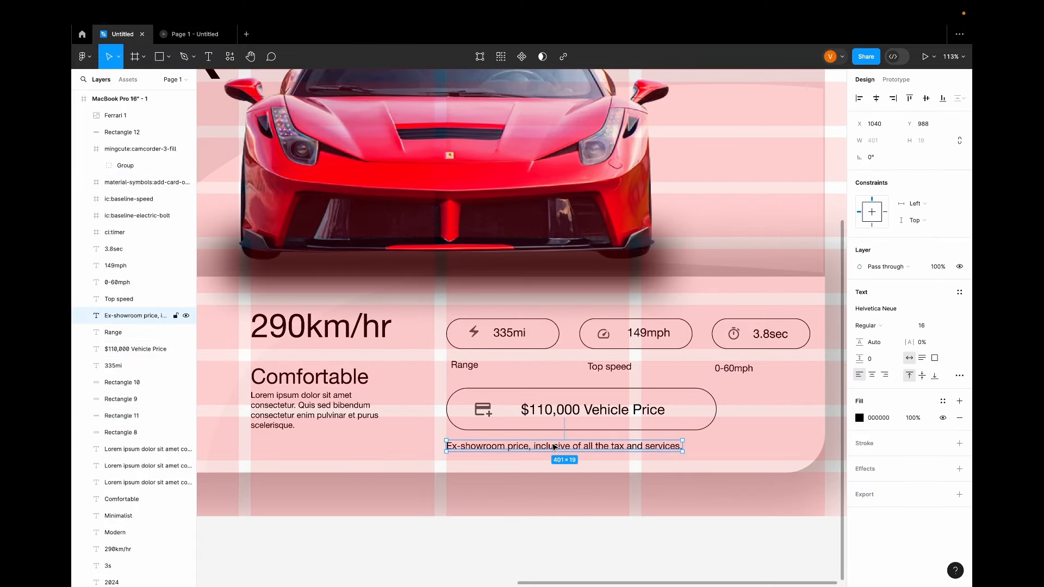
left_click(185, 36)
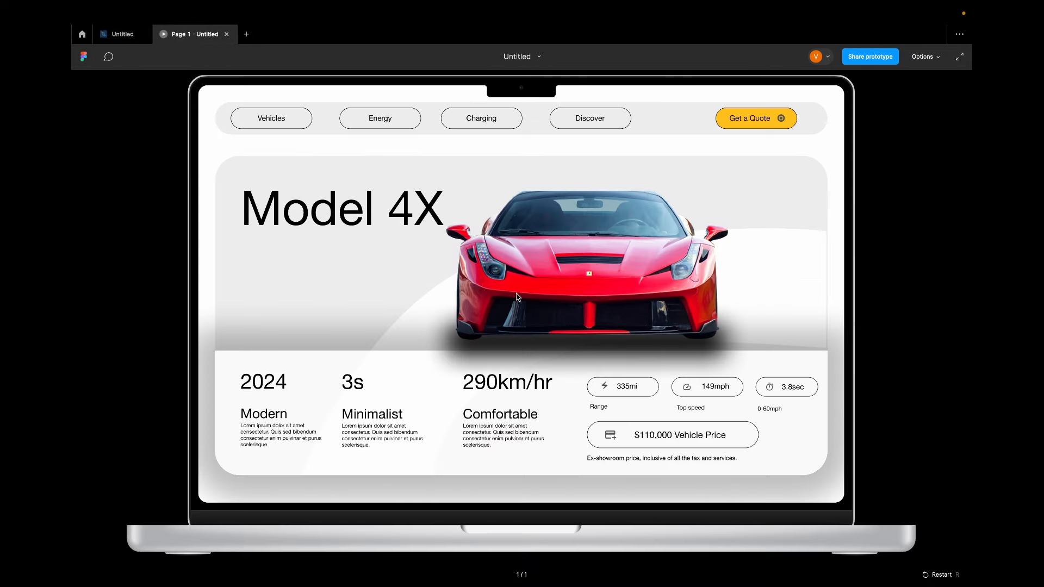